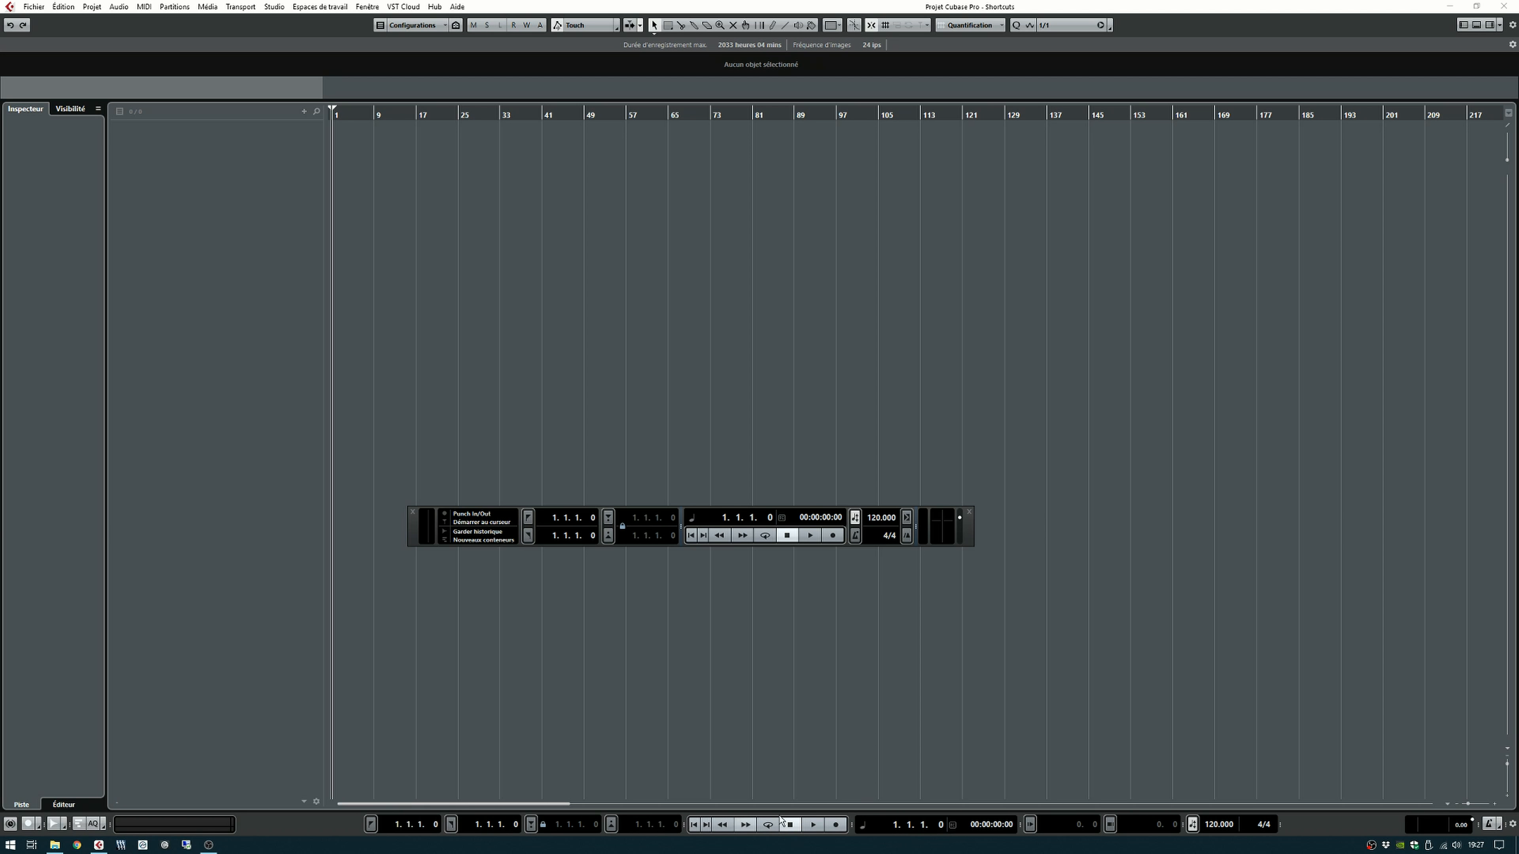
# Step: Hide the floating transport panel, and view the MixConsole before returning to the project window
pyautogui.press('F2')
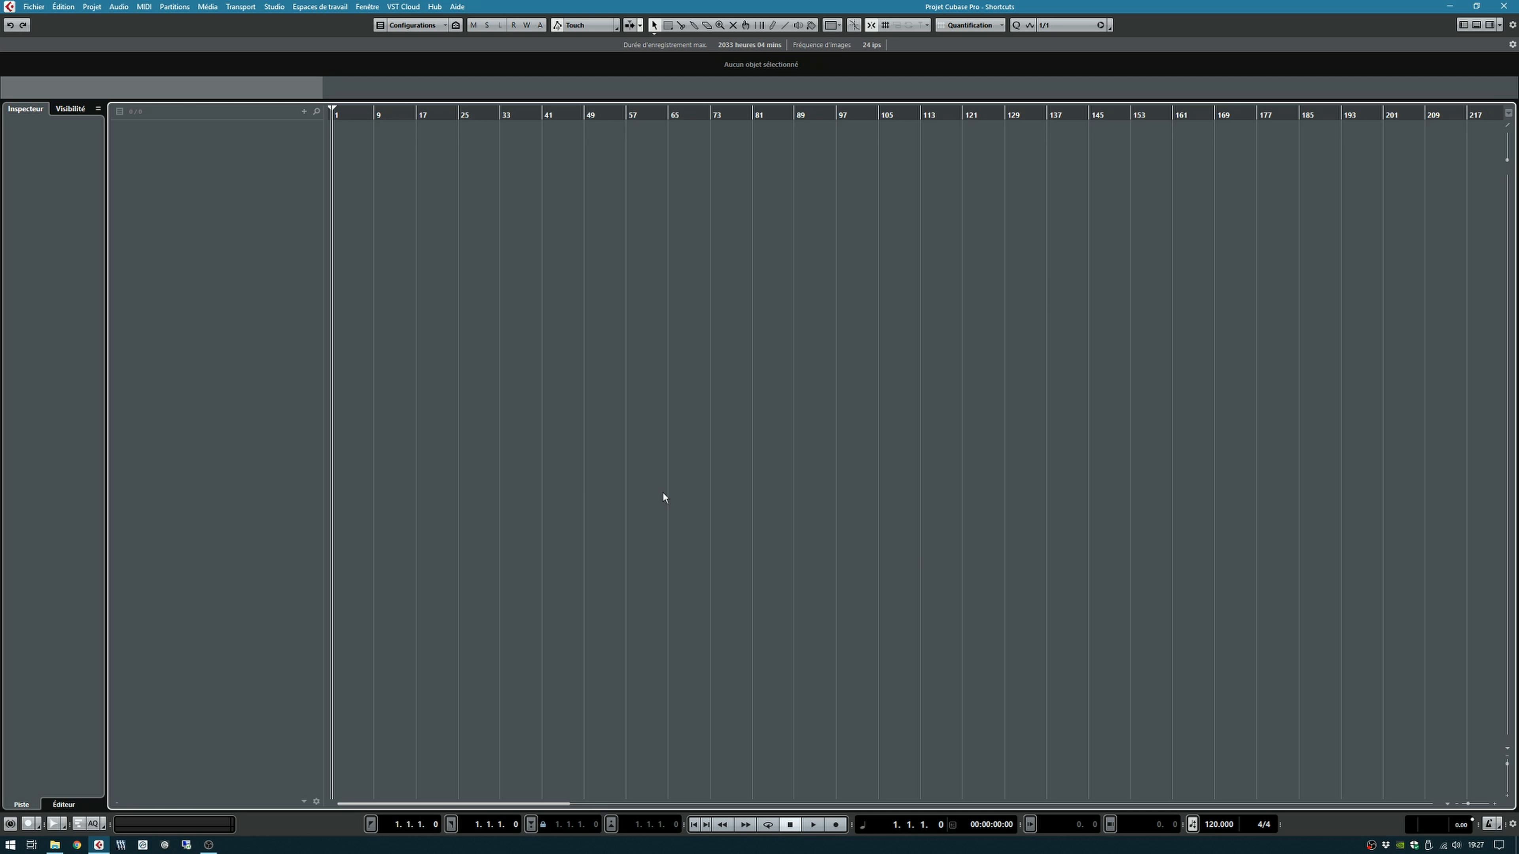
pyautogui.press('F3')
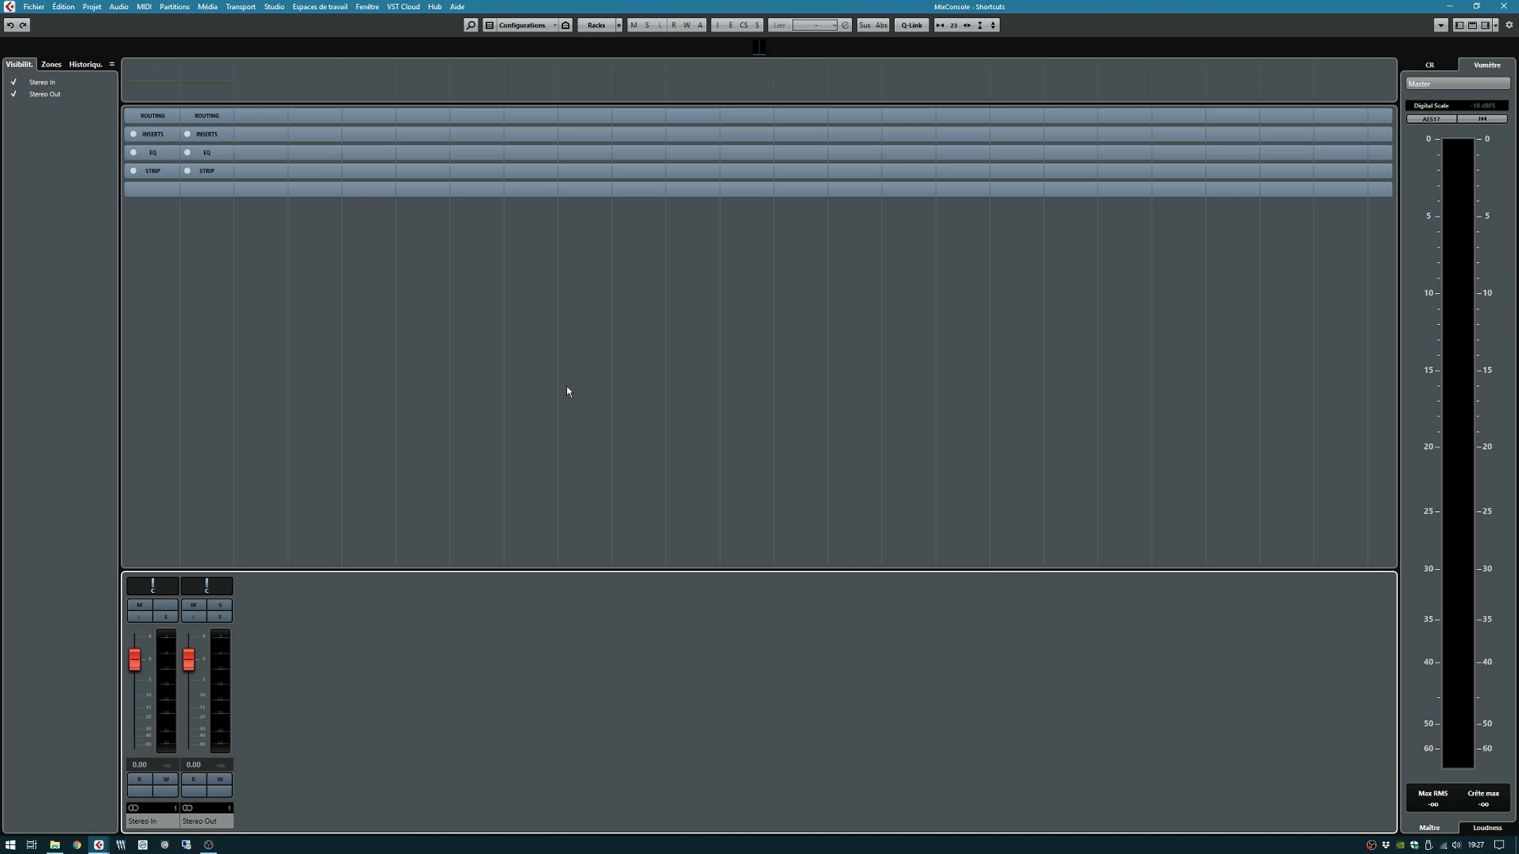
pyautogui.press('F3')
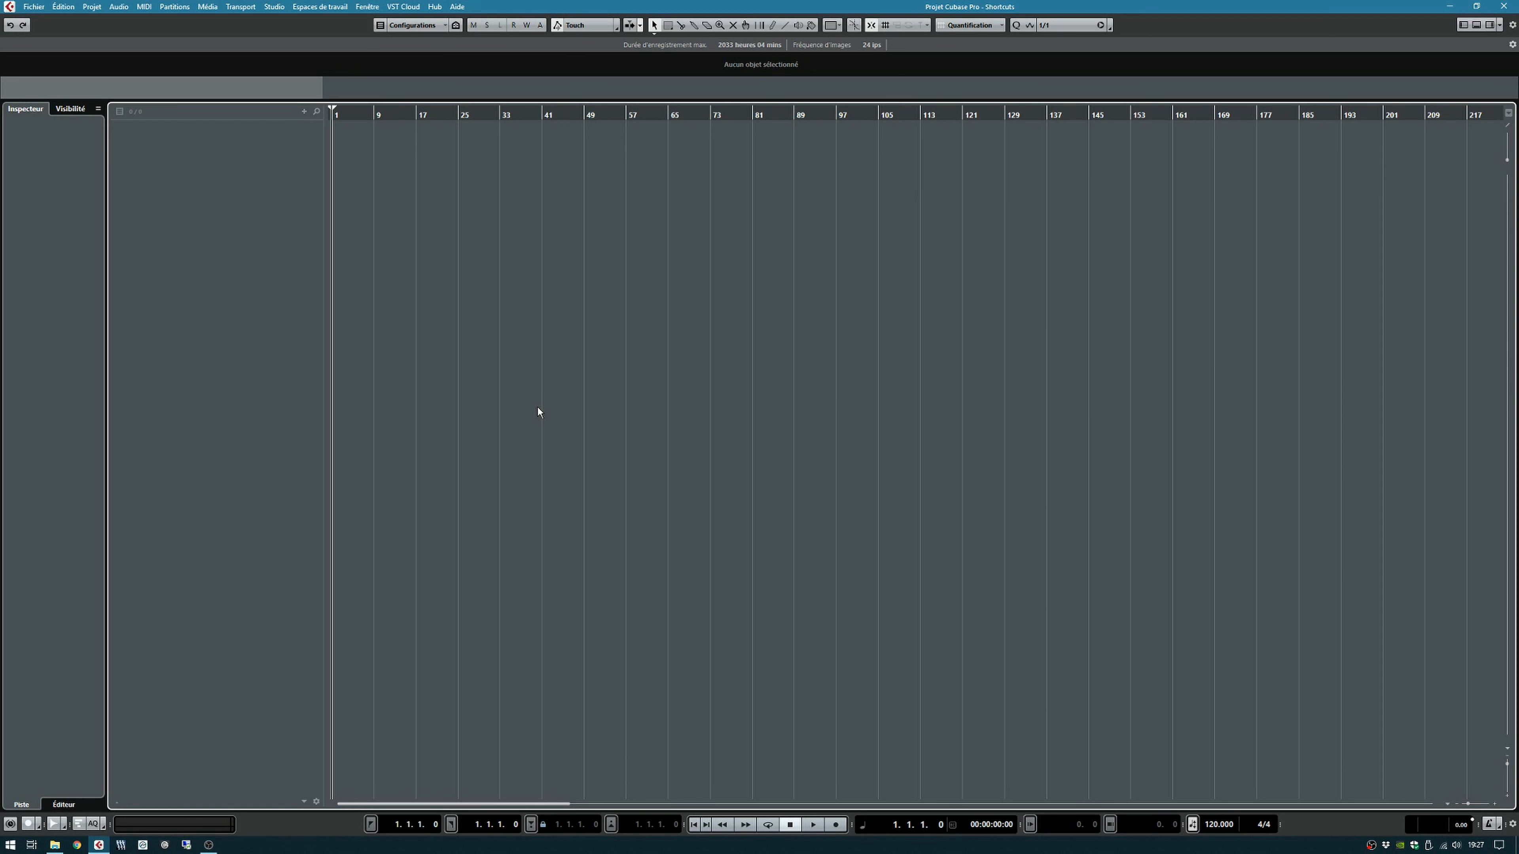
# Step: View the audio connections window and the MediaBay window, closing each one after viewing it
pyautogui.press('F4')
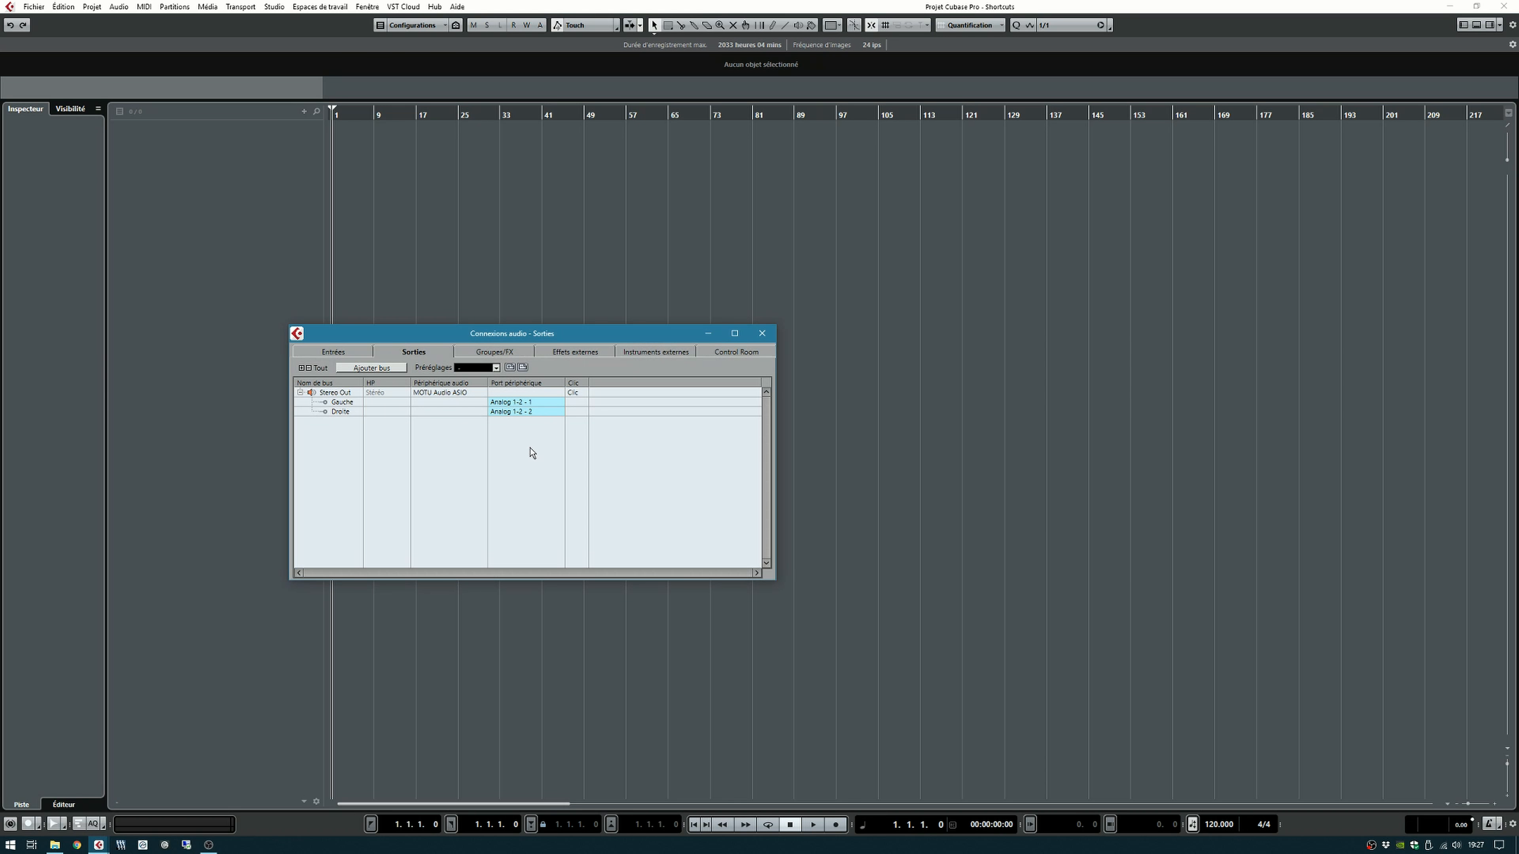
pyautogui.press('F4')
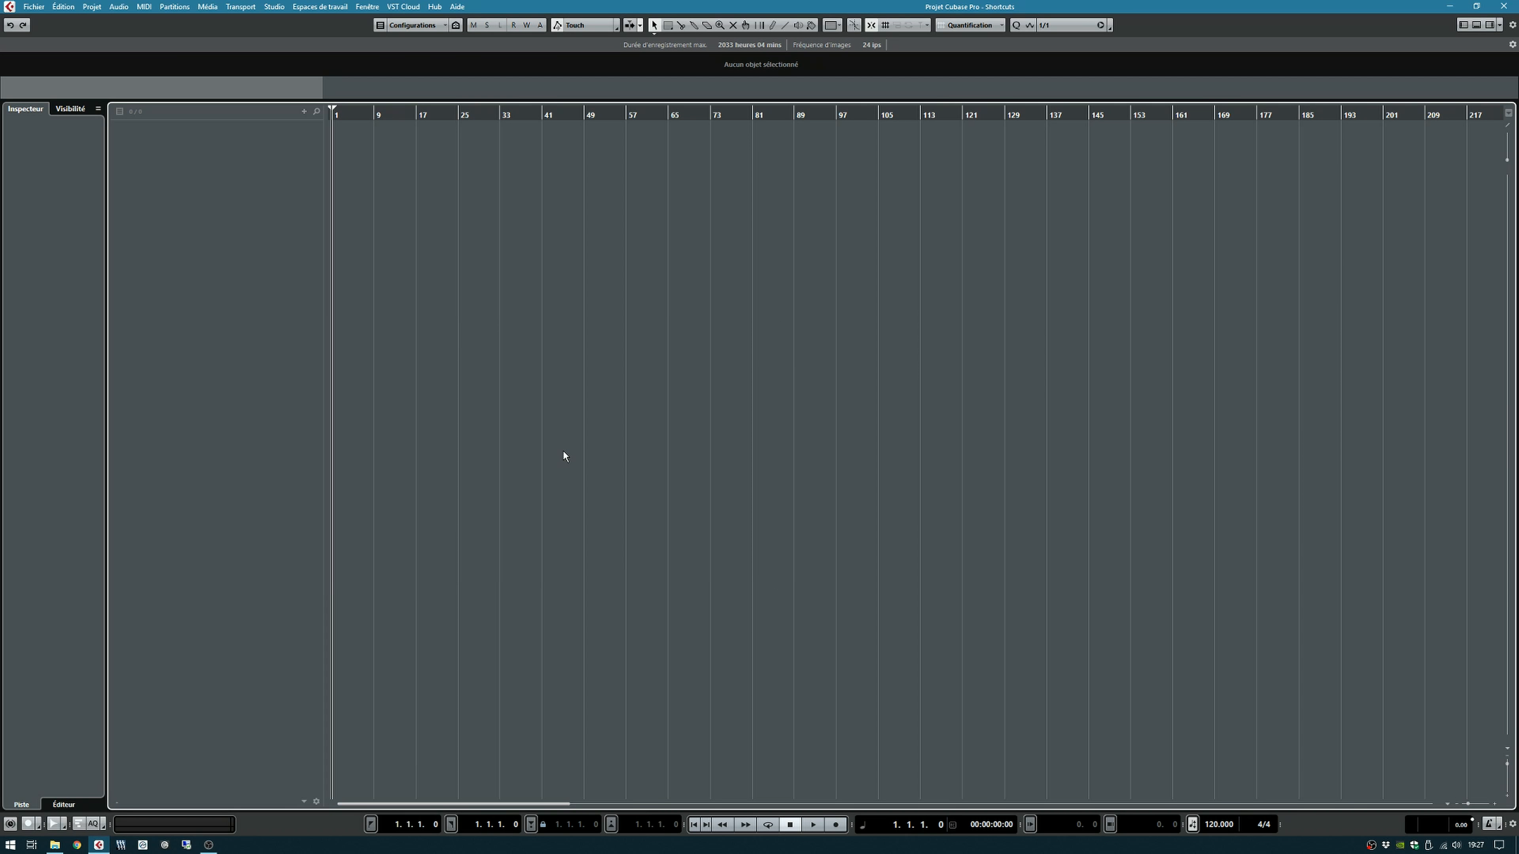
pyautogui.press('F5')
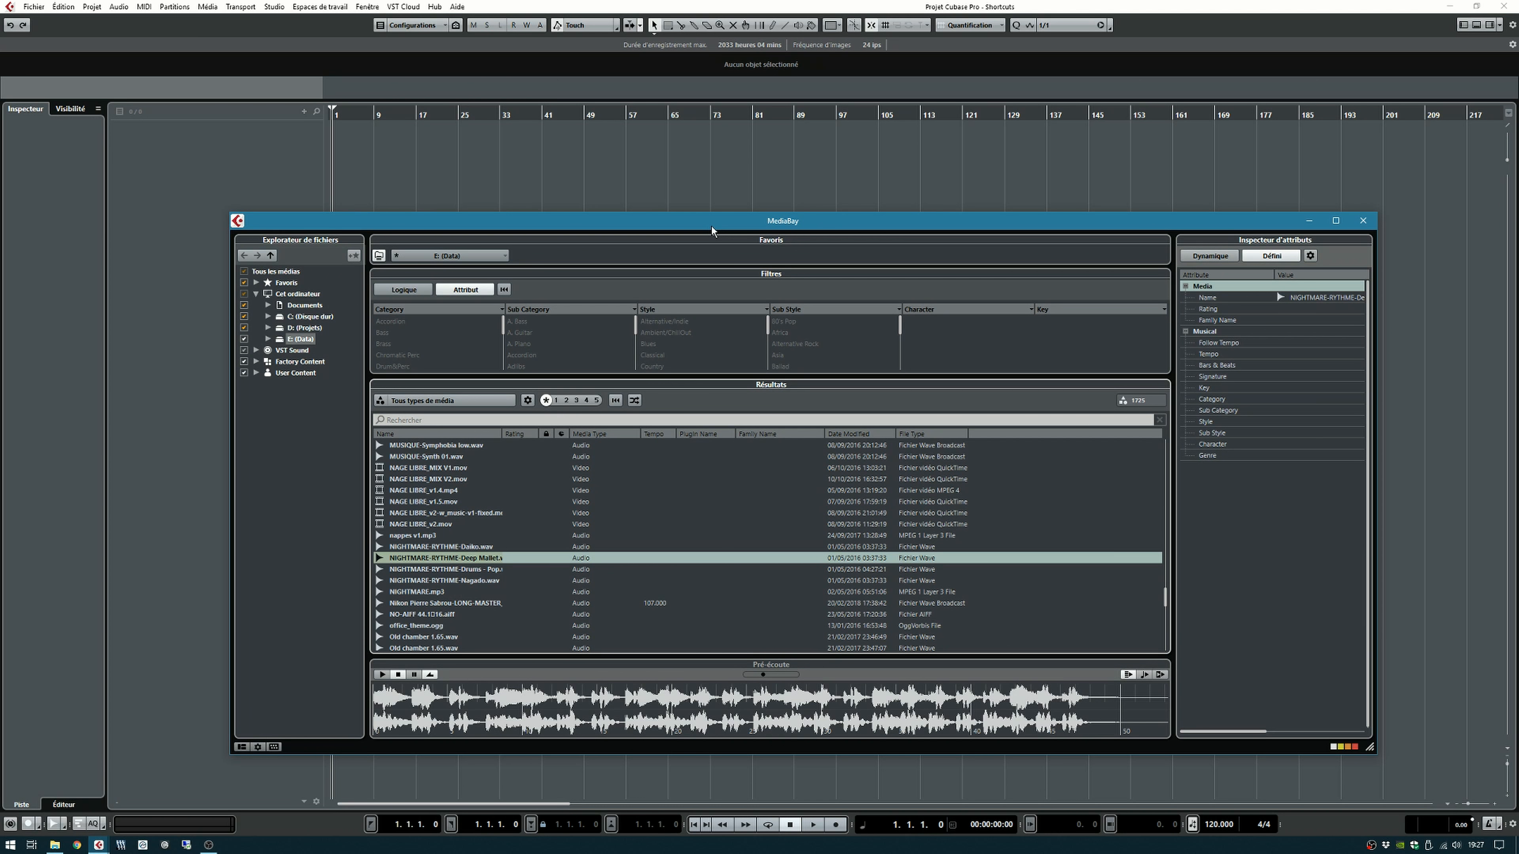
pyautogui.press('F5')
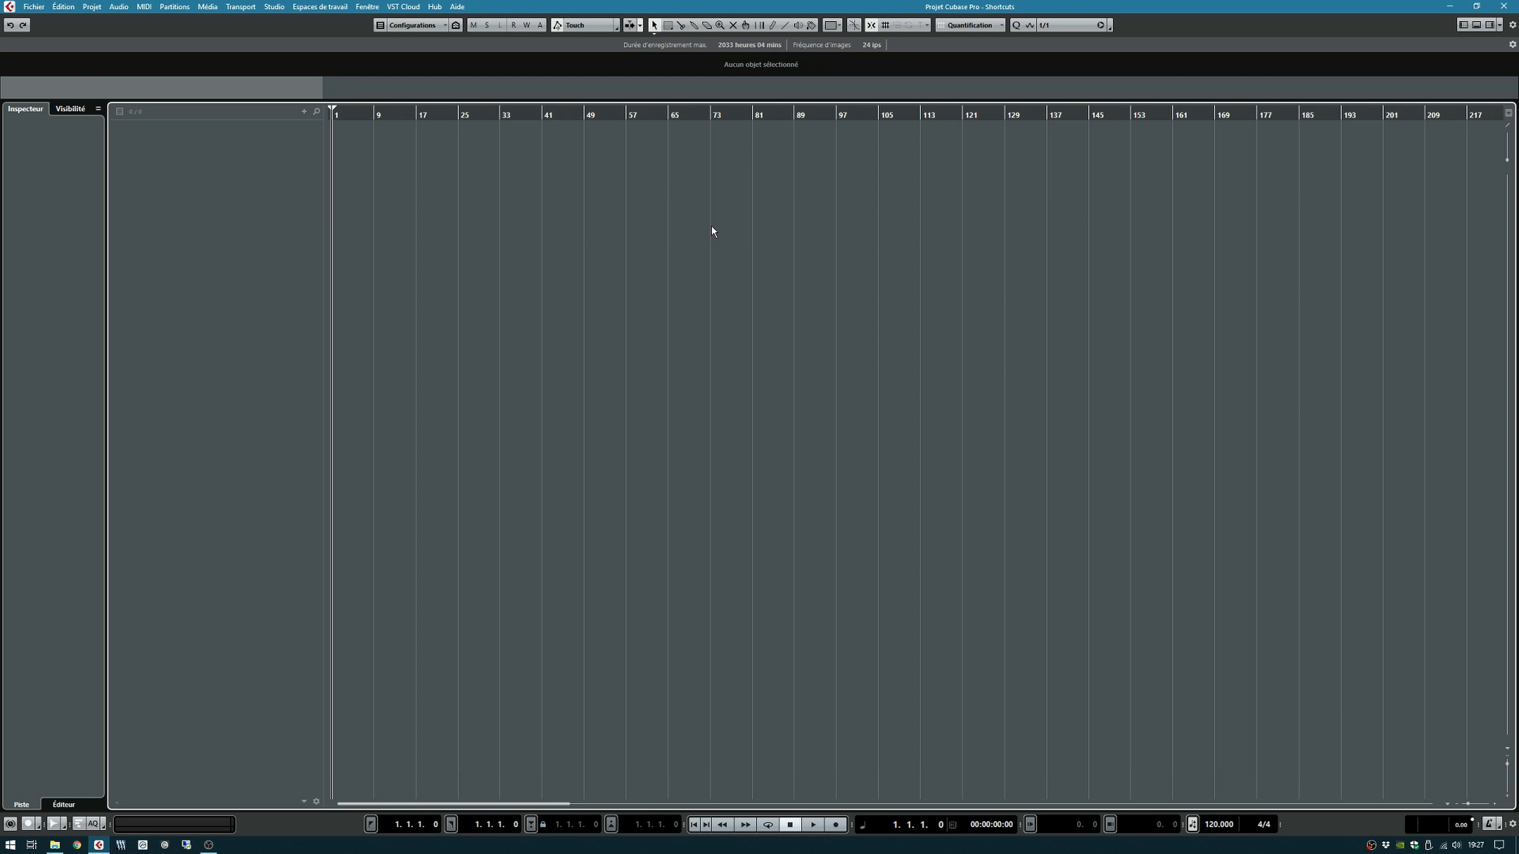
# Step: View the automation panel and the Direct Offline Processing window, closing each one after viewing it
pyautogui.press('F6')
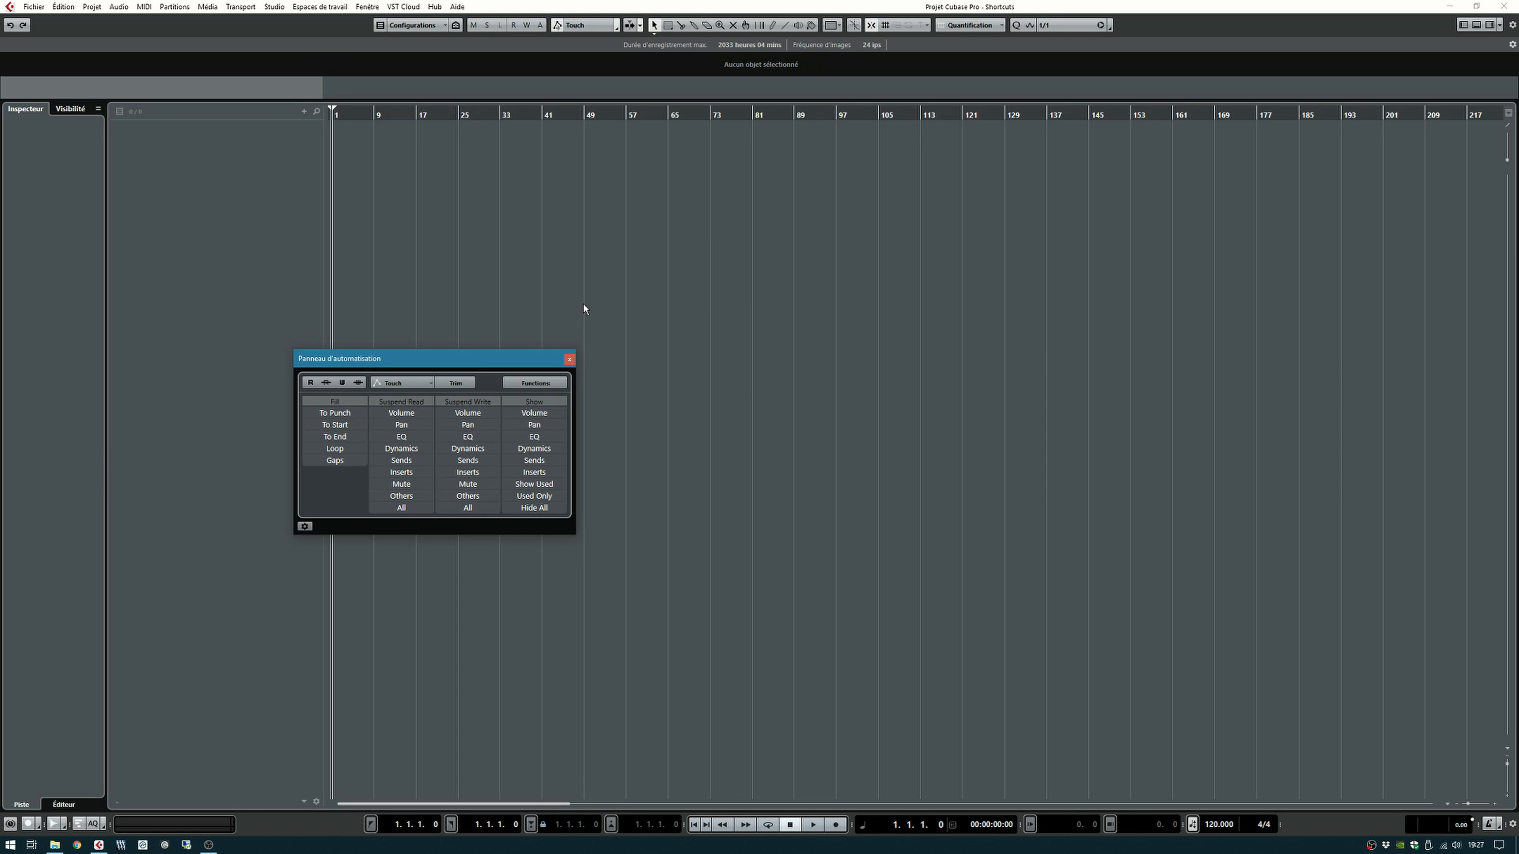
pyautogui.press('F6')
pyautogui.press('F6')
pyautogui.press('F6')
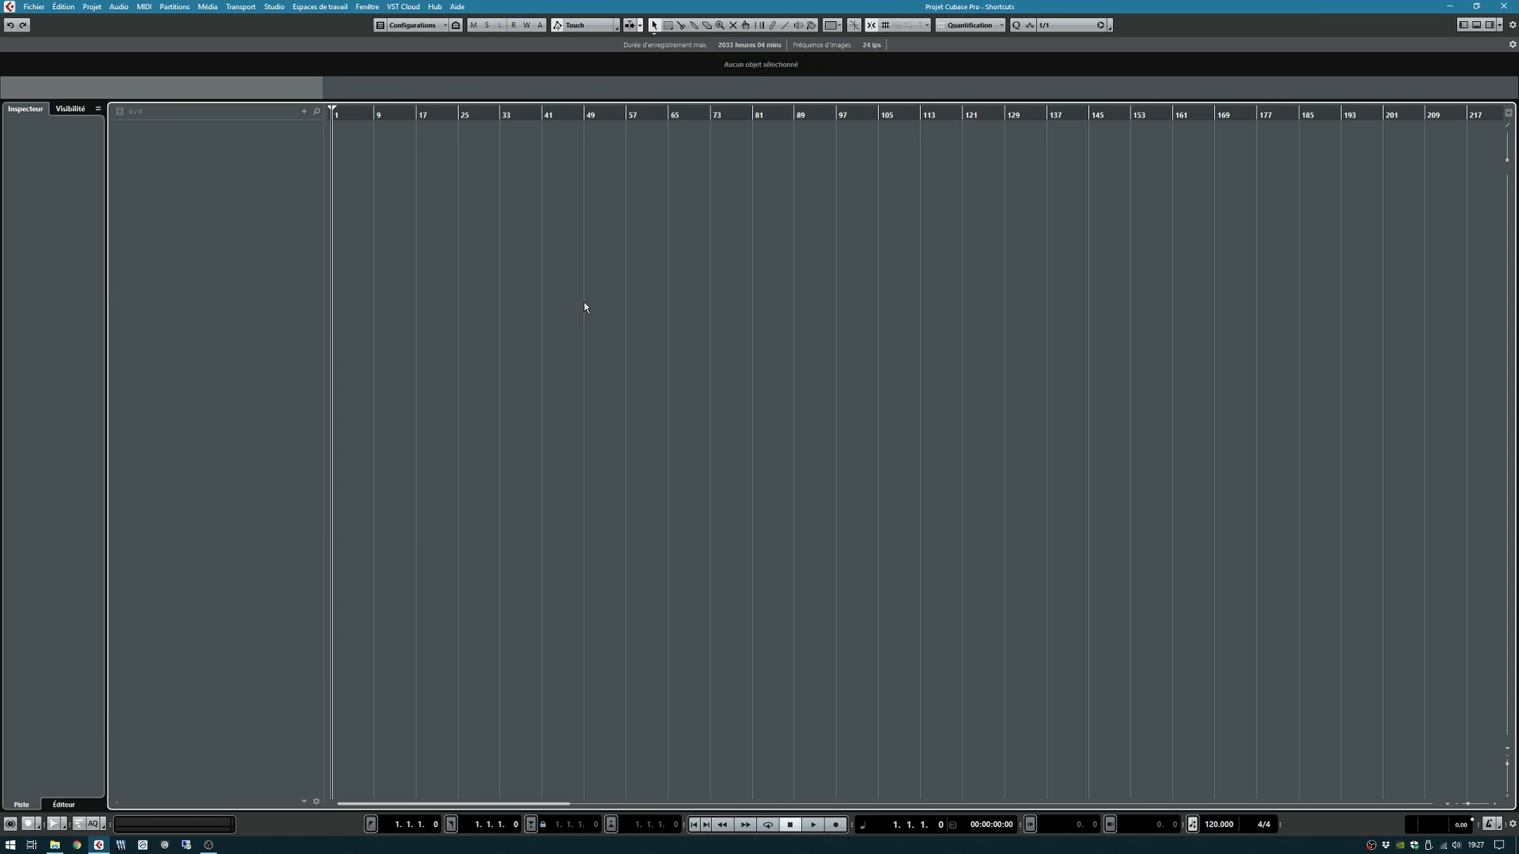
pyautogui.press('F7')
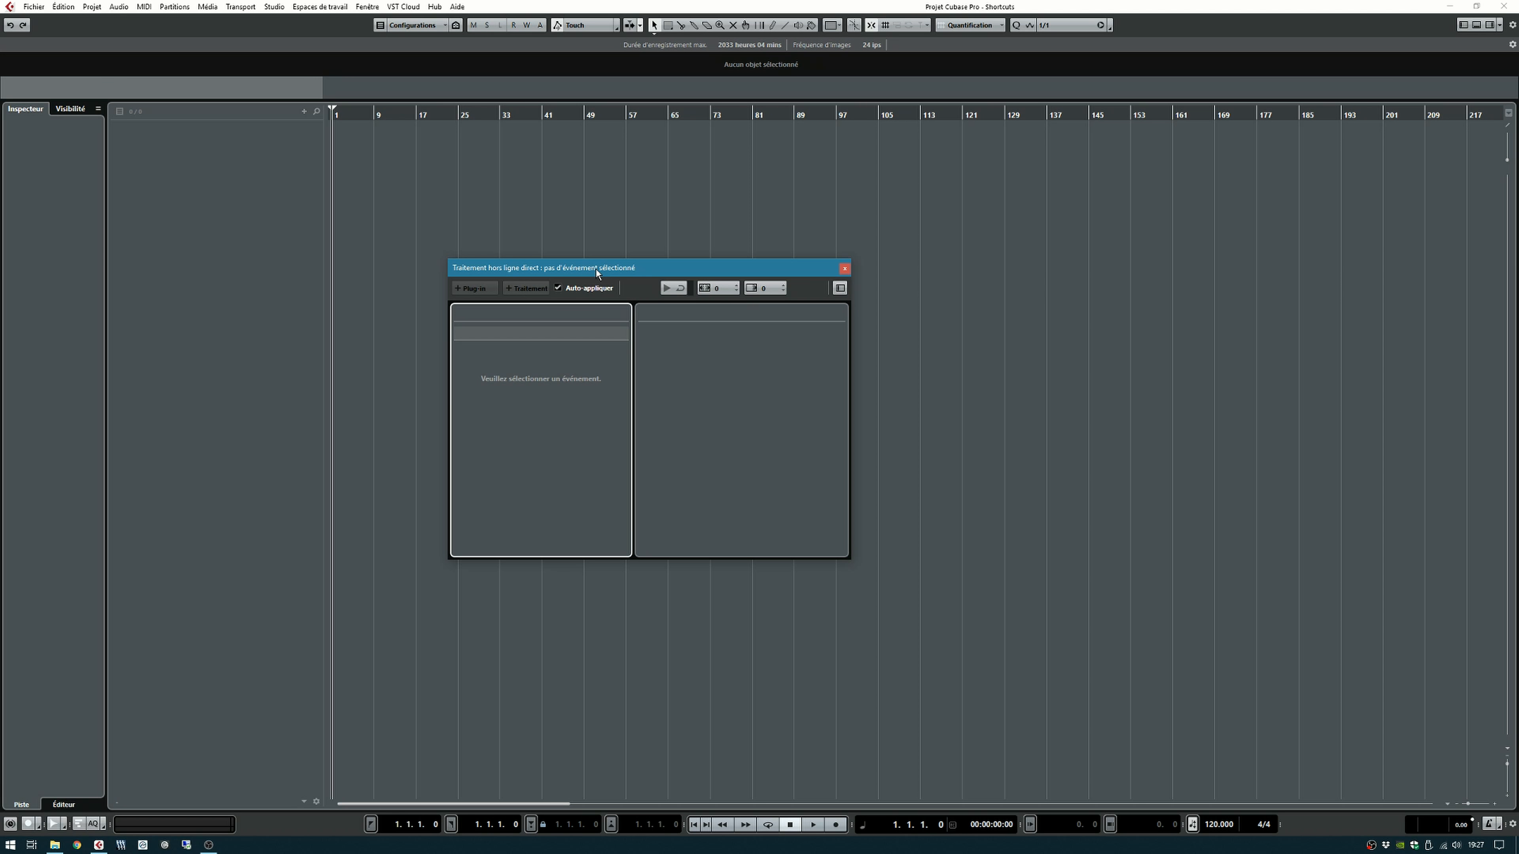
pyautogui.press('F7')
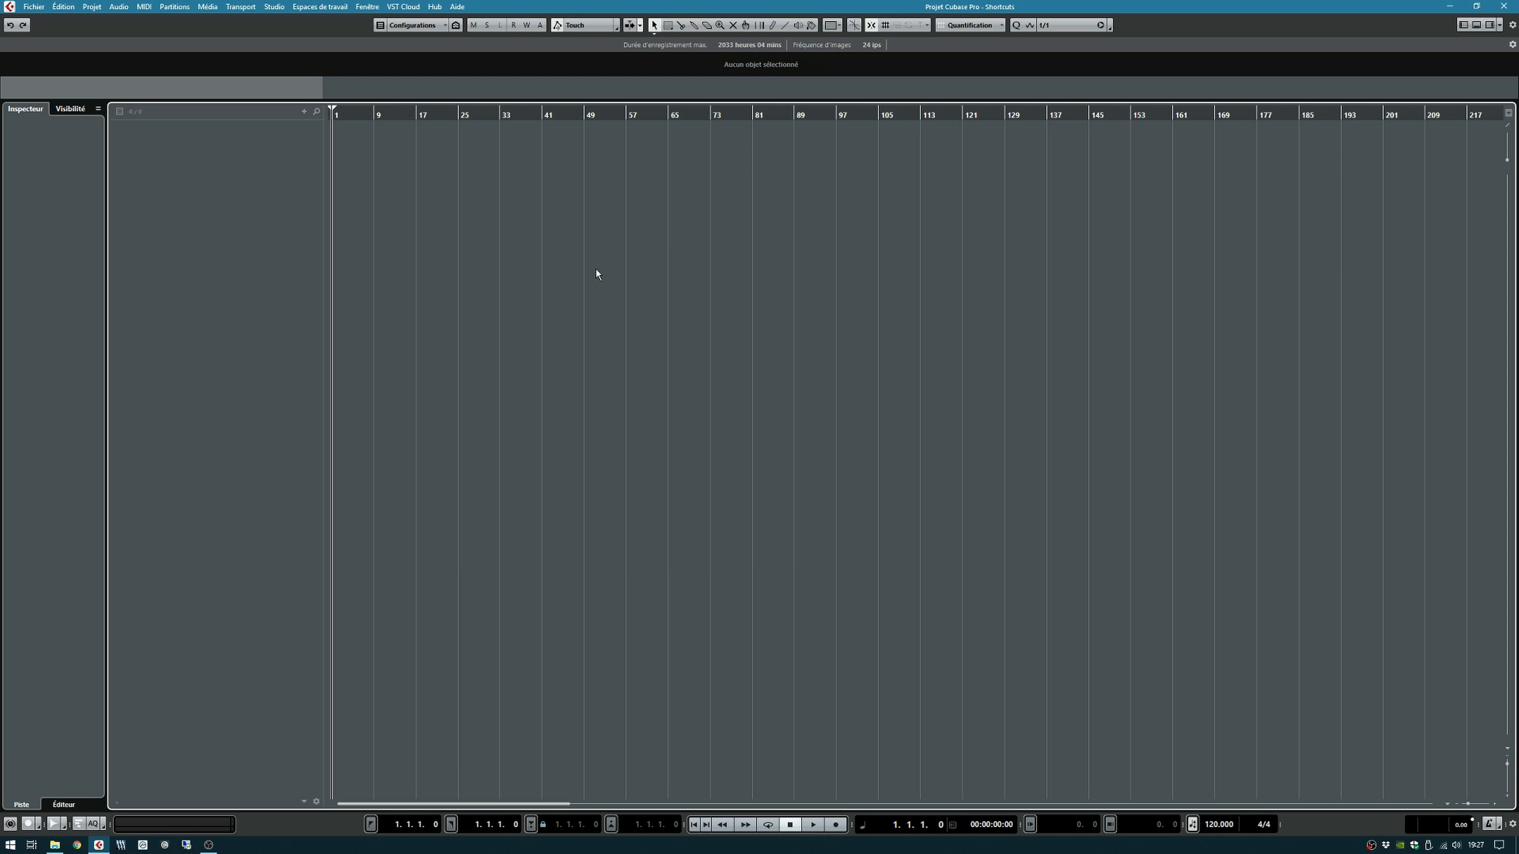
# Step: Switch back and forth between the Range Selection and Object Selection tools
pyautogui.press('F8')
pyautogui.press('F8')
pyautogui.press('2')
pyautogui.press('1')
pyautogui.press('2')
pyautogui.press('1')
# Step: Choose the Split tool and the Range Selection tool from the pop-up toolbox, and draw a range in the empty event display
pyautogui.rightClick(479, 251)
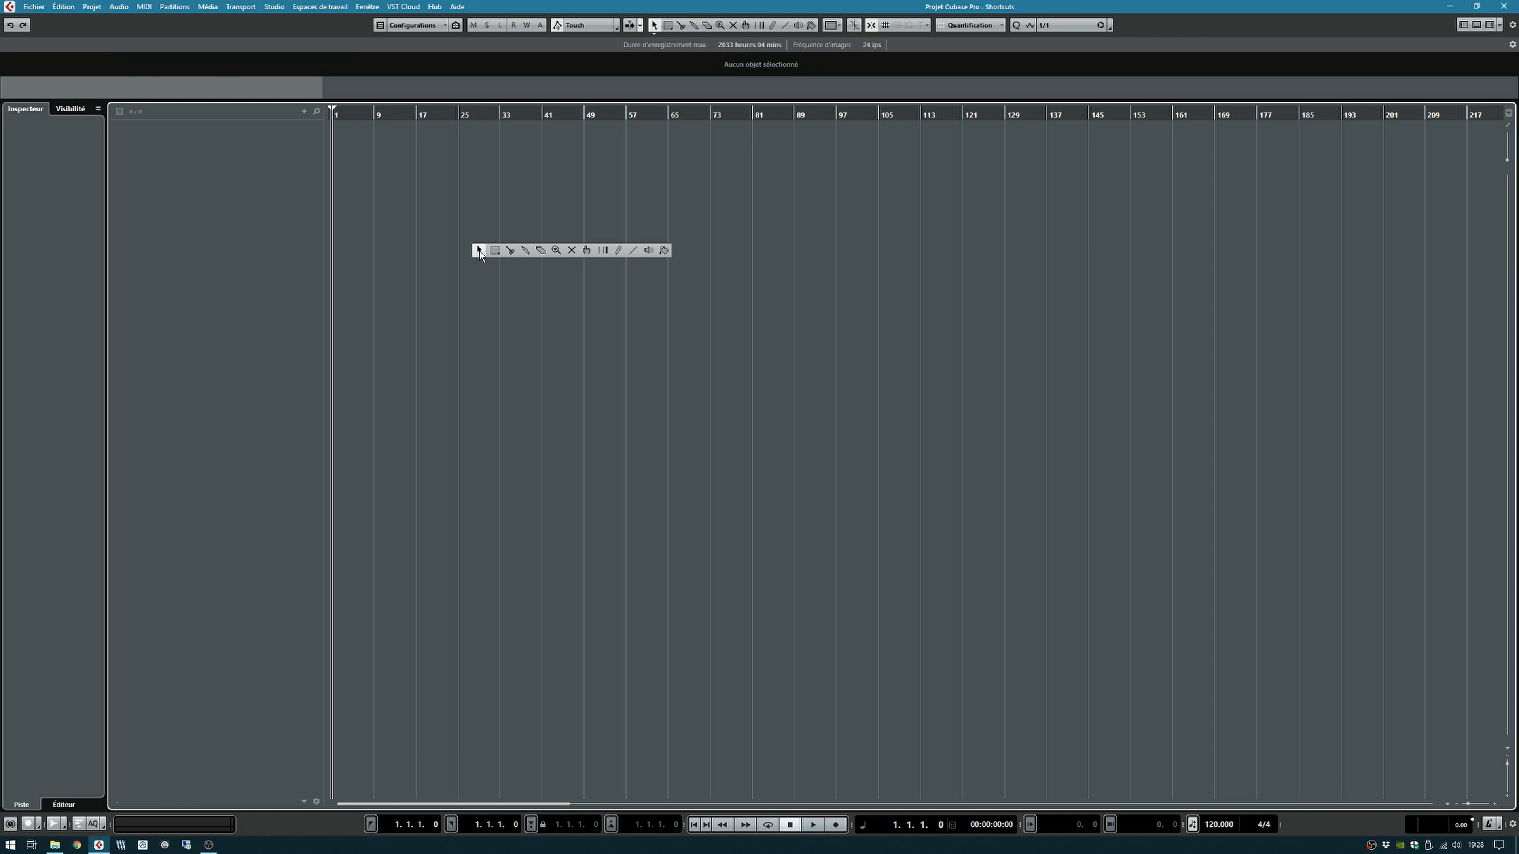
pyautogui.click(512, 250)
pyautogui.rightClick(502, 219)
pyautogui.click(502, 218)
pyautogui.rightClick(494, 237)
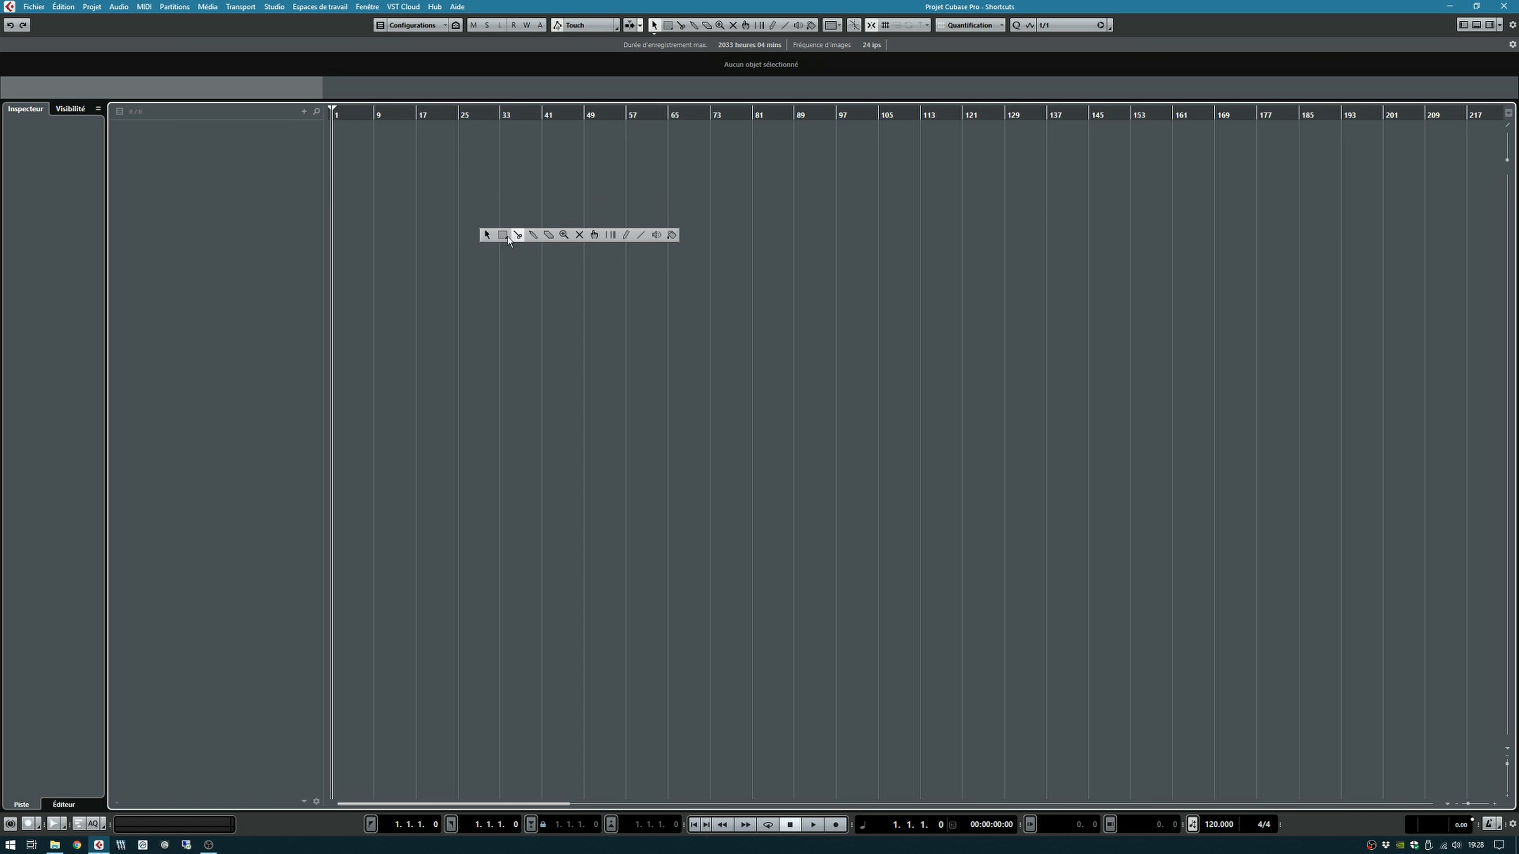
pyautogui.click(502, 234)
pyautogui.moveTo(459, 196); pyautogui.dragTo(606, 243)
# Step: Return to the Object Selection tool, clearing the range selection in the event display
pyautogui.rightClick(549, 237)
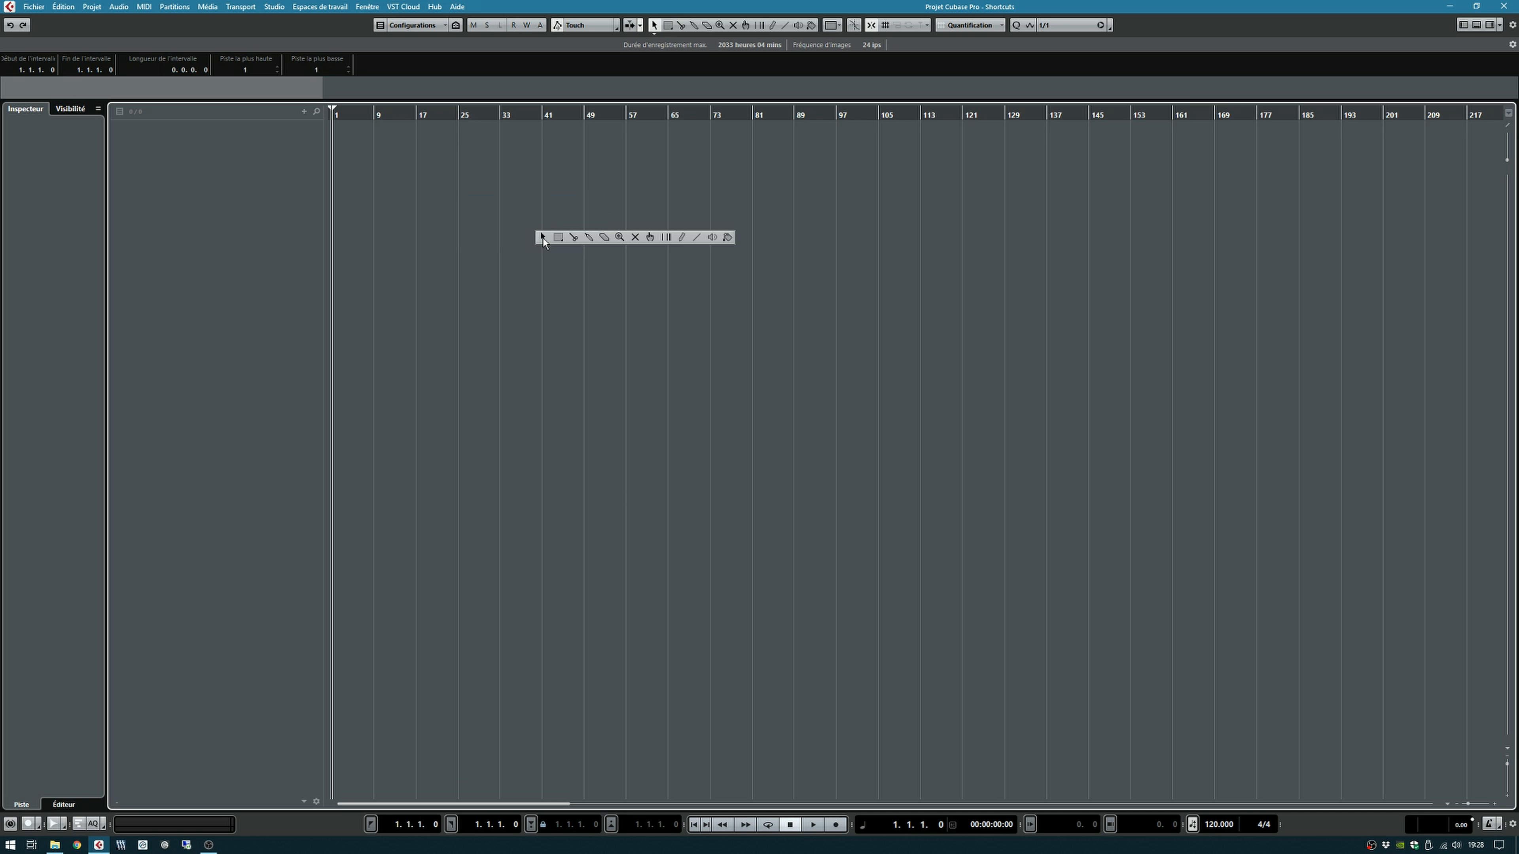
pyautogui.click(503, 345)
pyautogui.rightClick(515, 288)
pyautogui.click(475, 273)
pyautogui.press('2')
pyautogui.press('1')
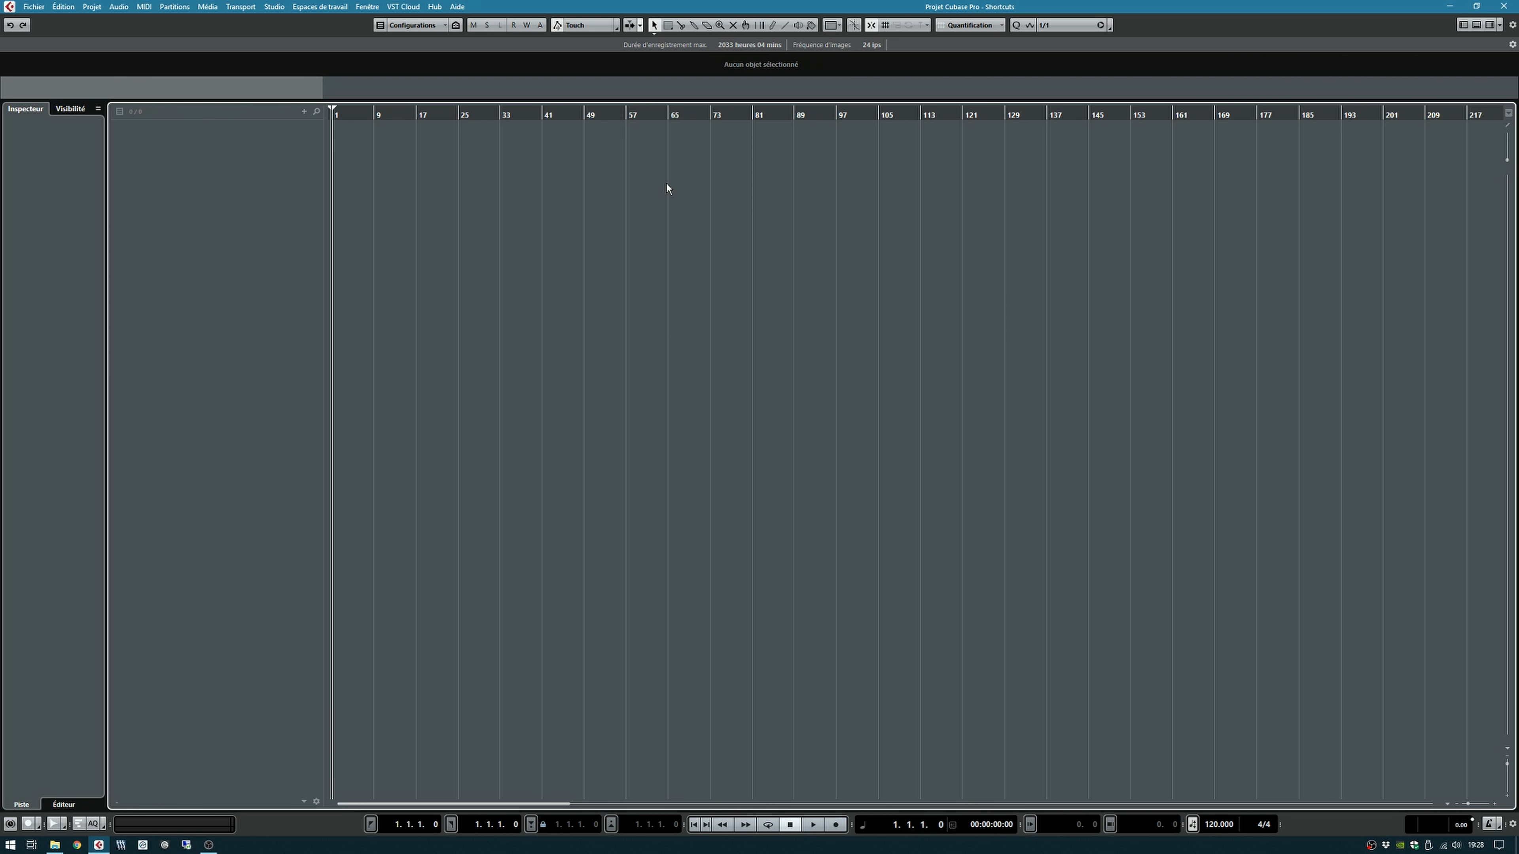
# Step: View the VST Instruments window, reposition it over the project and close it
pyautogui.press('F11')
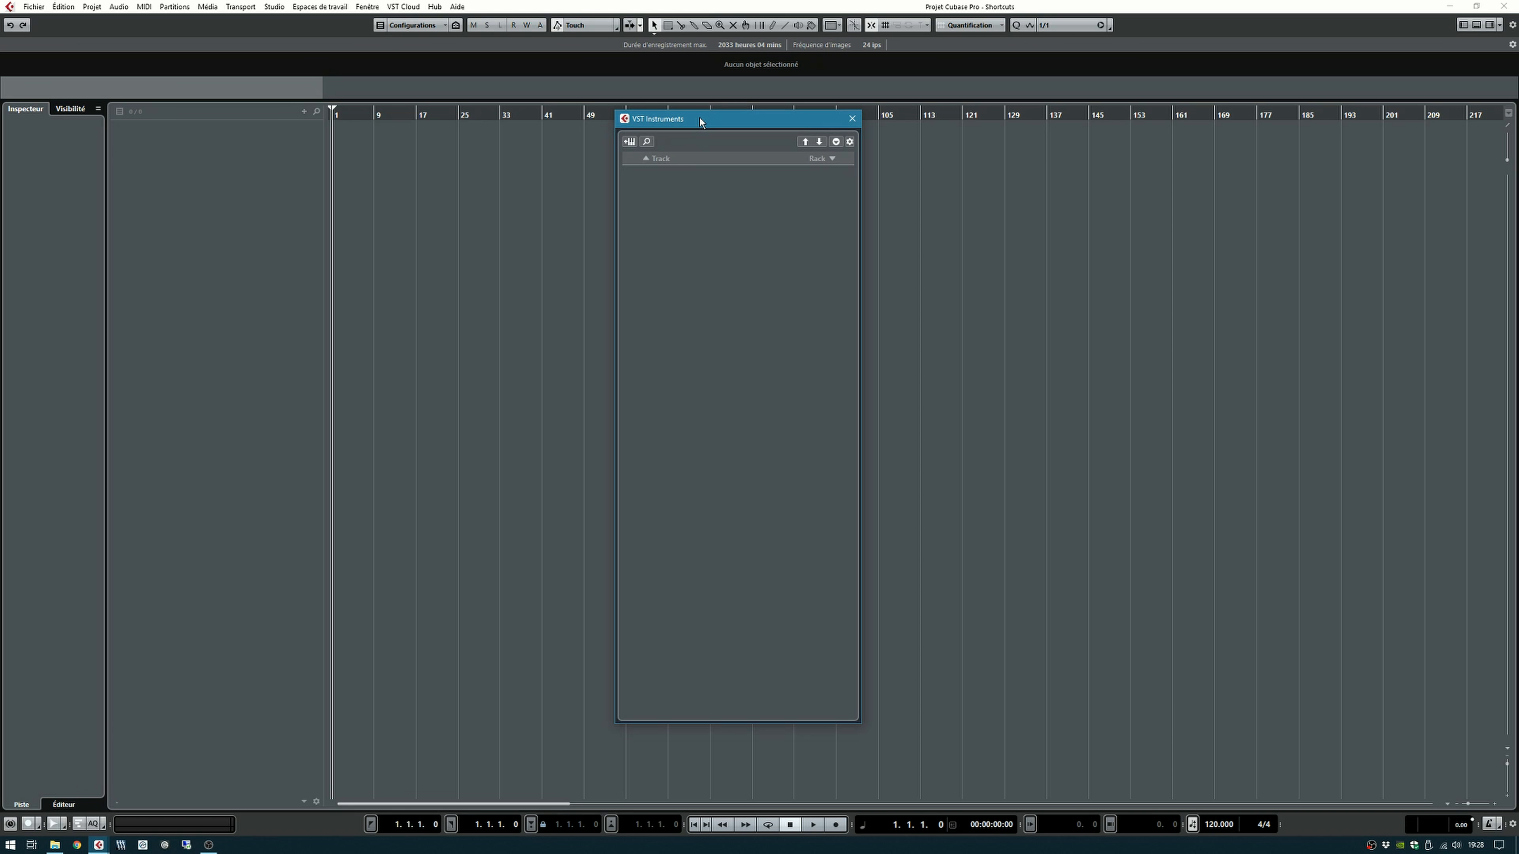
pyautogui.moveTo(707, 120); pyautogui.dragTo(649, 125)
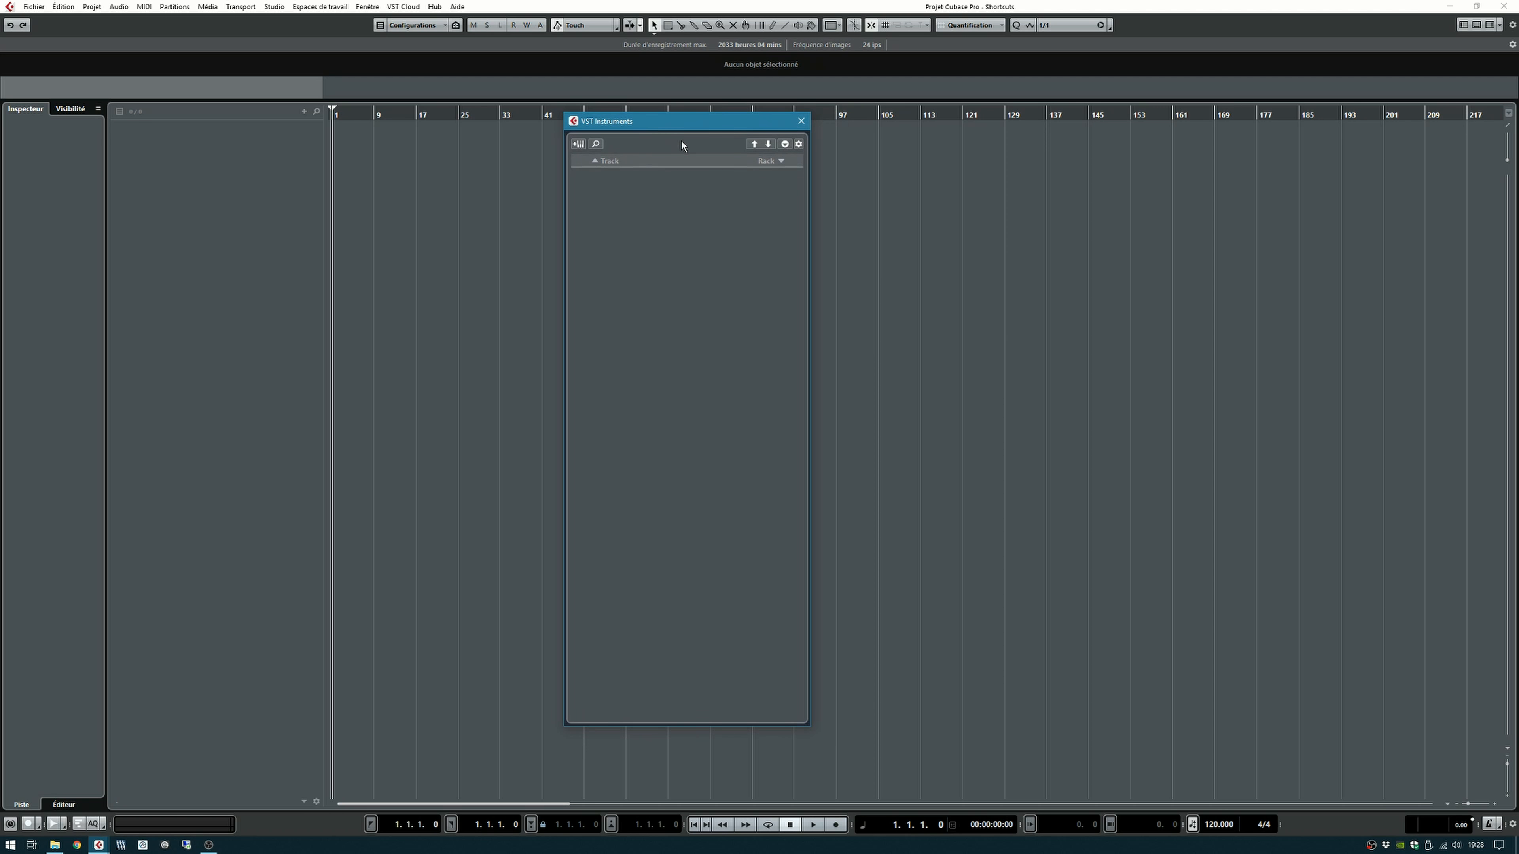
pyautogui.press('F11')
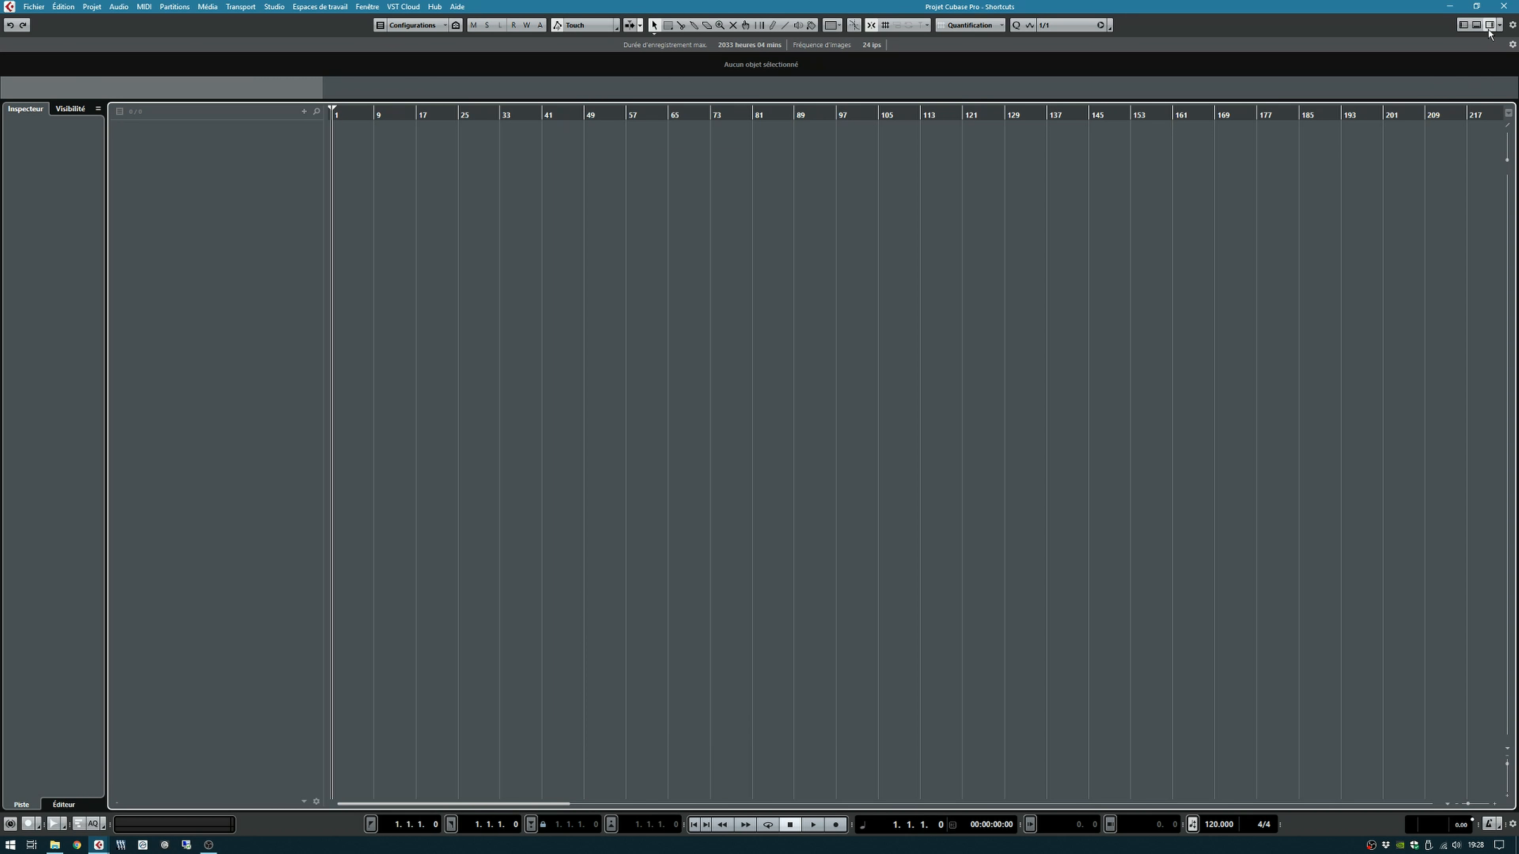
# Step: Show and hide the project window's right zone, also through the window layout settings, and briefly view the VST Instruments window
pyautogui.click(1490, 25)
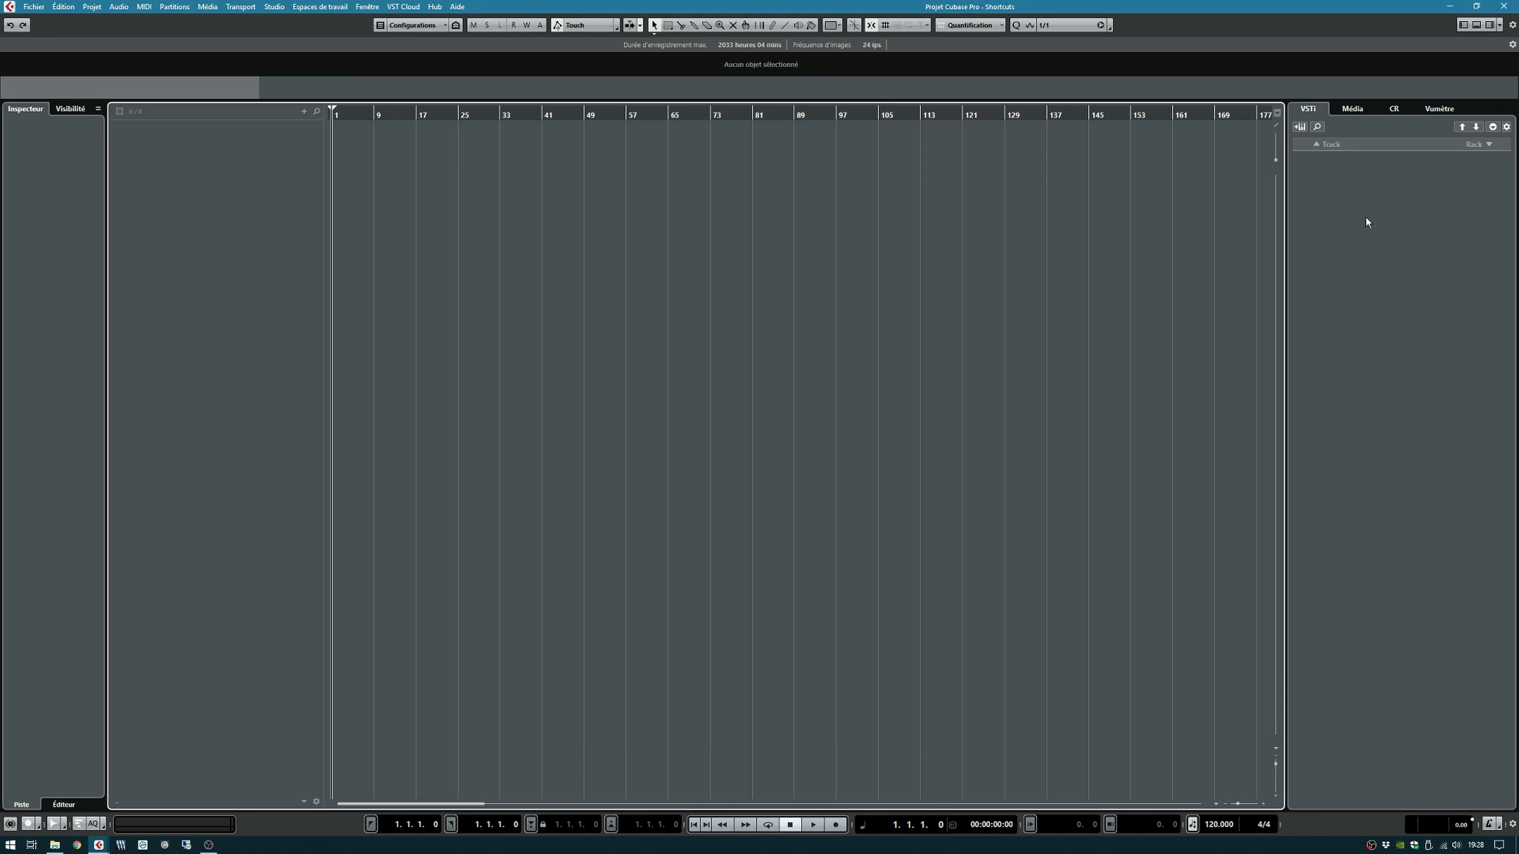
pyautogui.click(1489, 26)
pyautogui.click(1500, 26)
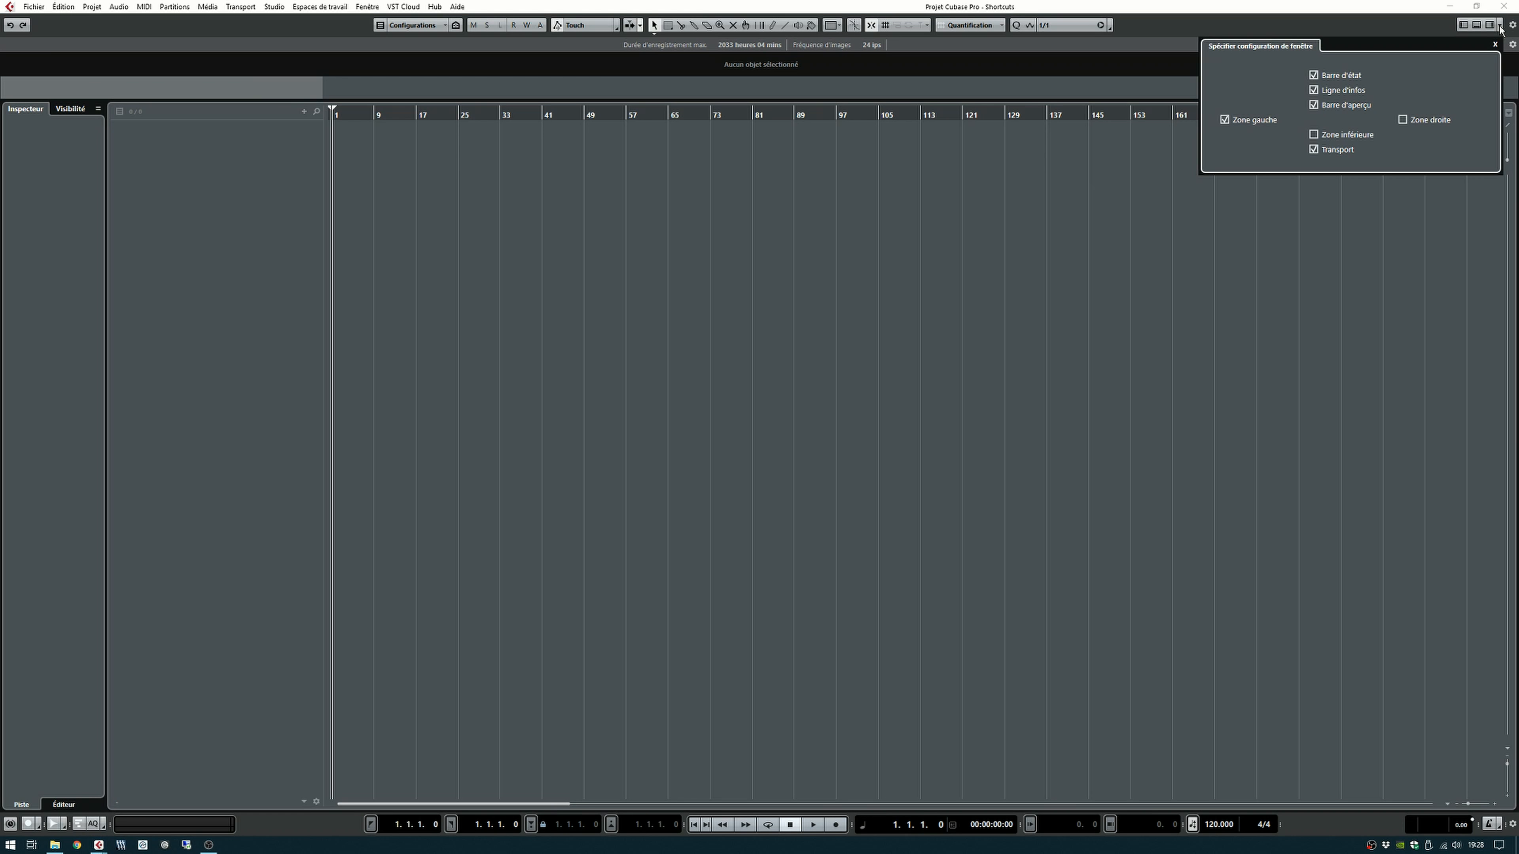
pyautogui.click(1427, 121)
pyautogui.click(1429, 121)
pyautogui.click(1028, 341)
pyautogui.press('F11')
pyautogui.press('F11')
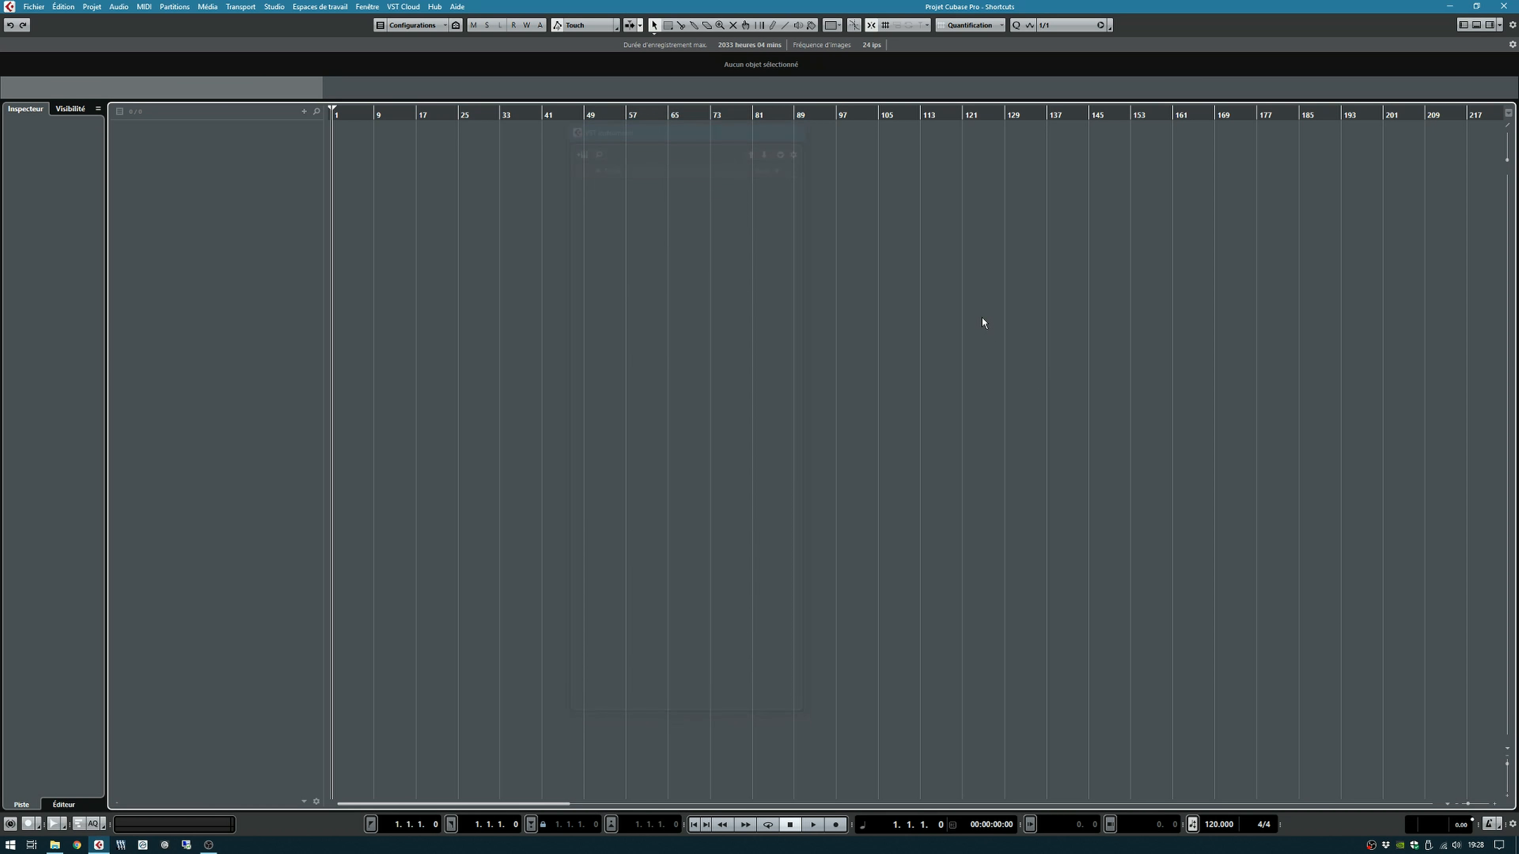
# Step: View the audio performance meter and the MixConsole, closing each one after viewing it
pyautogui.press('F12')
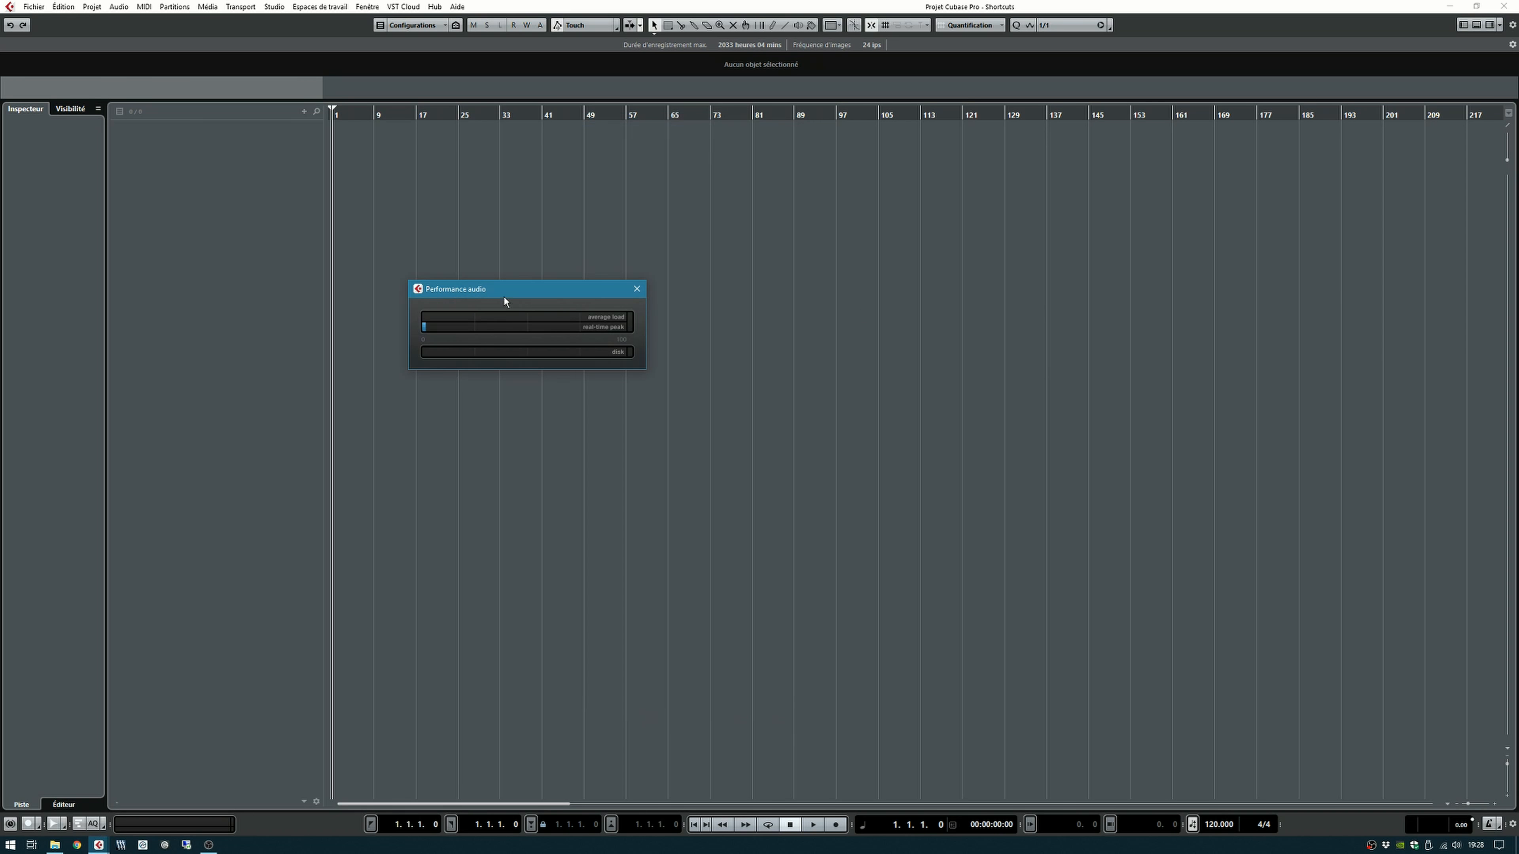
pyautogui.click(638, 291)
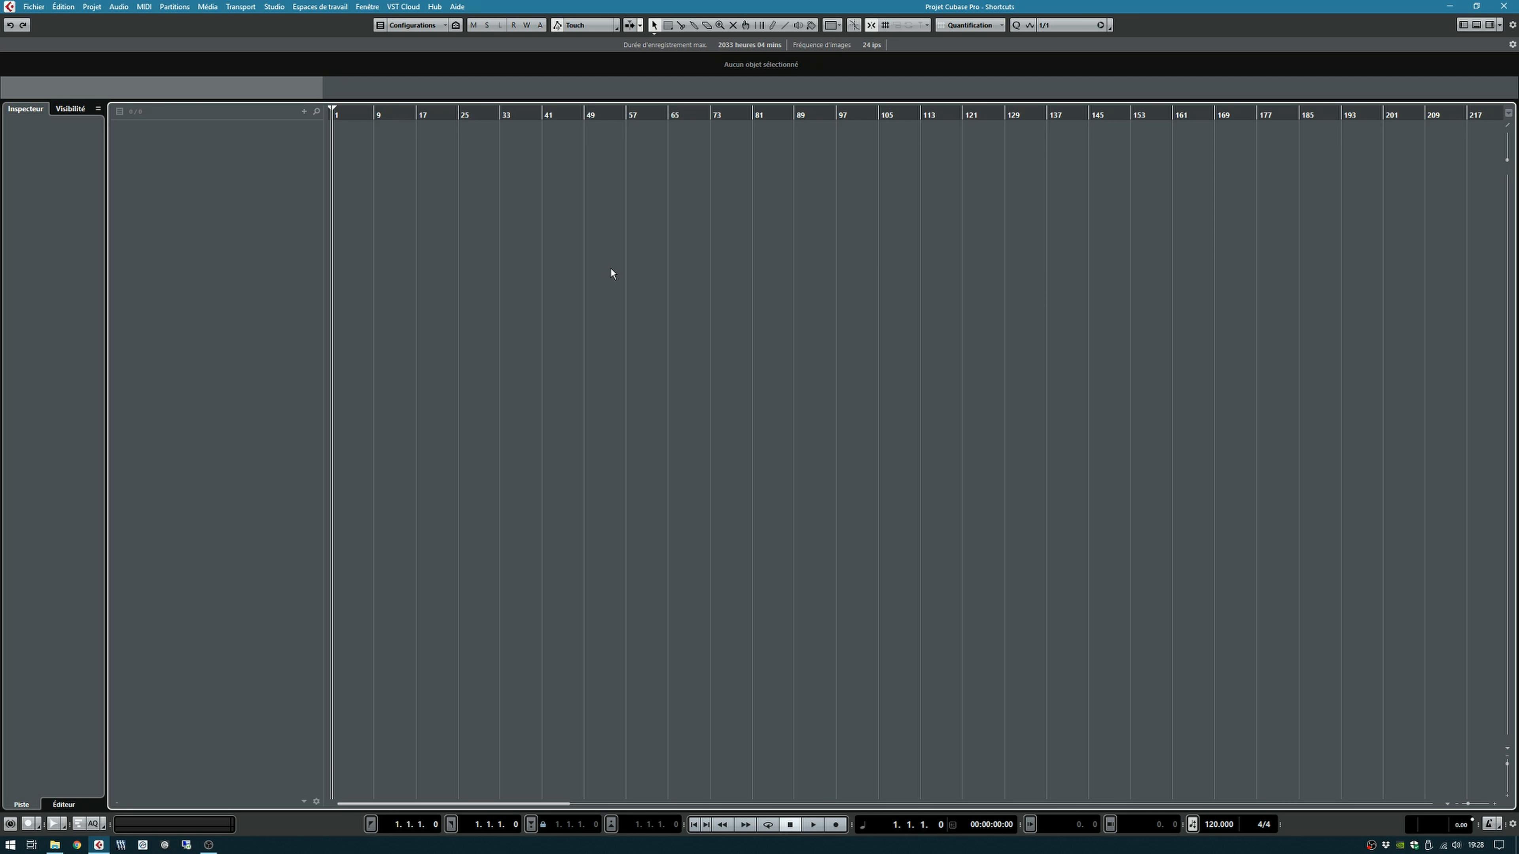
pyautogui.press('F3')
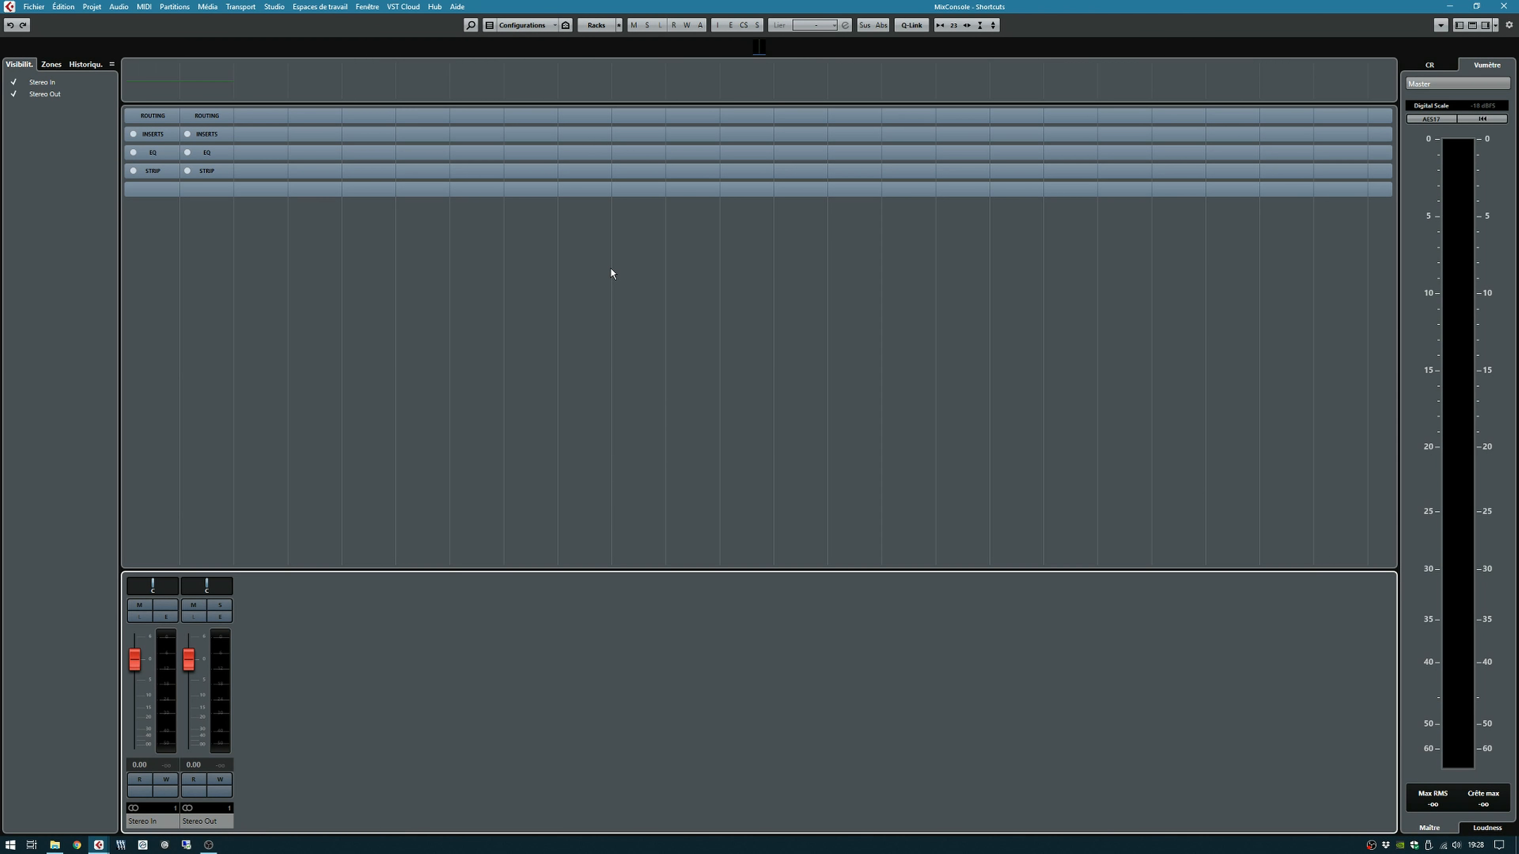
pyautogui.press('F3')
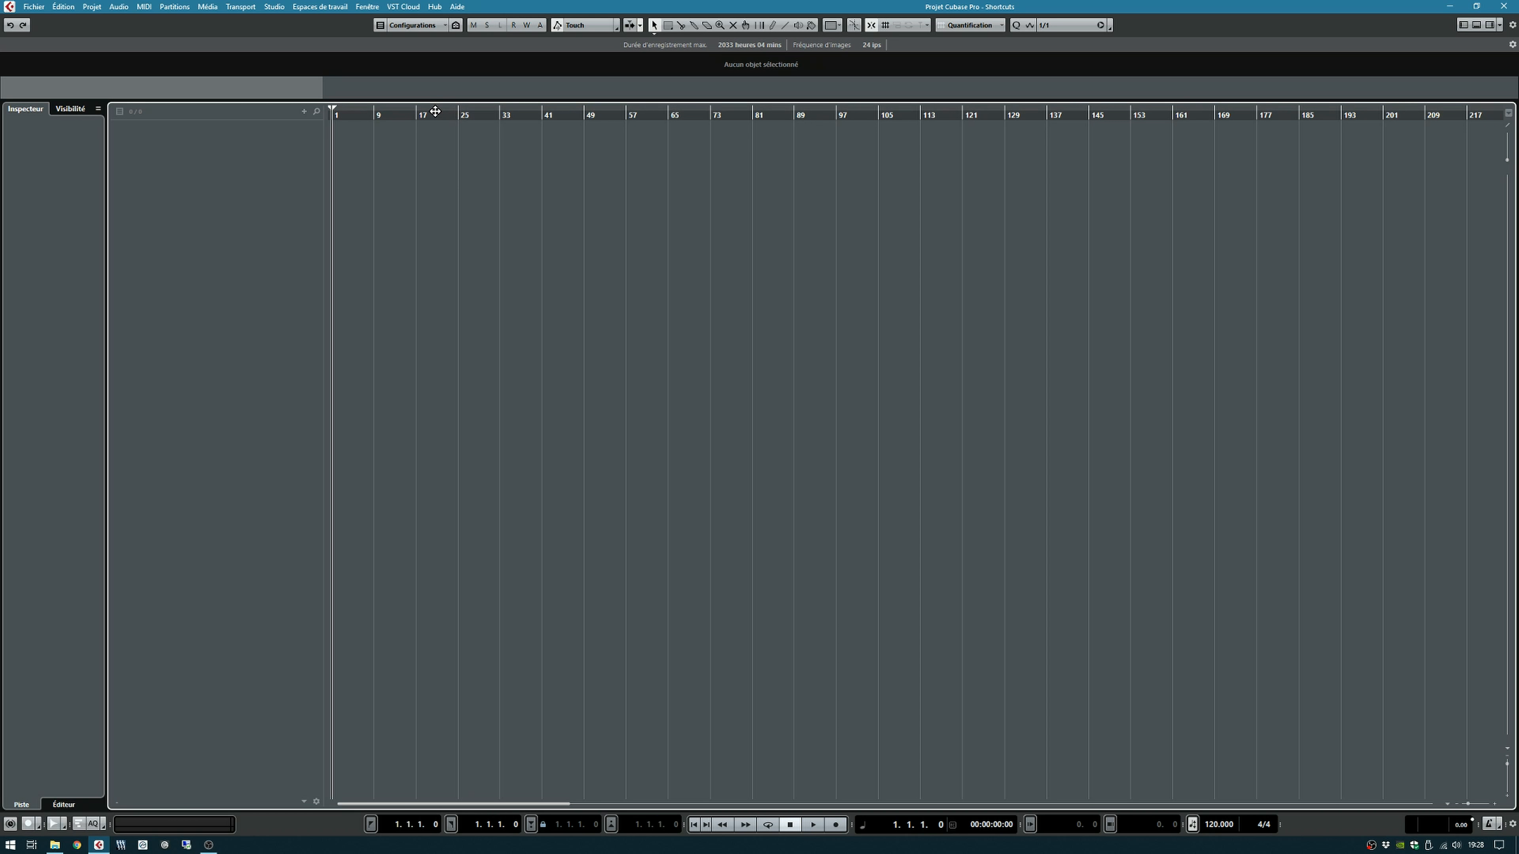
# Step: Zoom the timeline out to the whole project length and back in to the first 160 or so bars
pyautogui.moveTo(428, 112); pyautogui.dragTo(163, 59)
pyautogui.moveTo(257, 80); pyautogui.dragTo(234, 36)
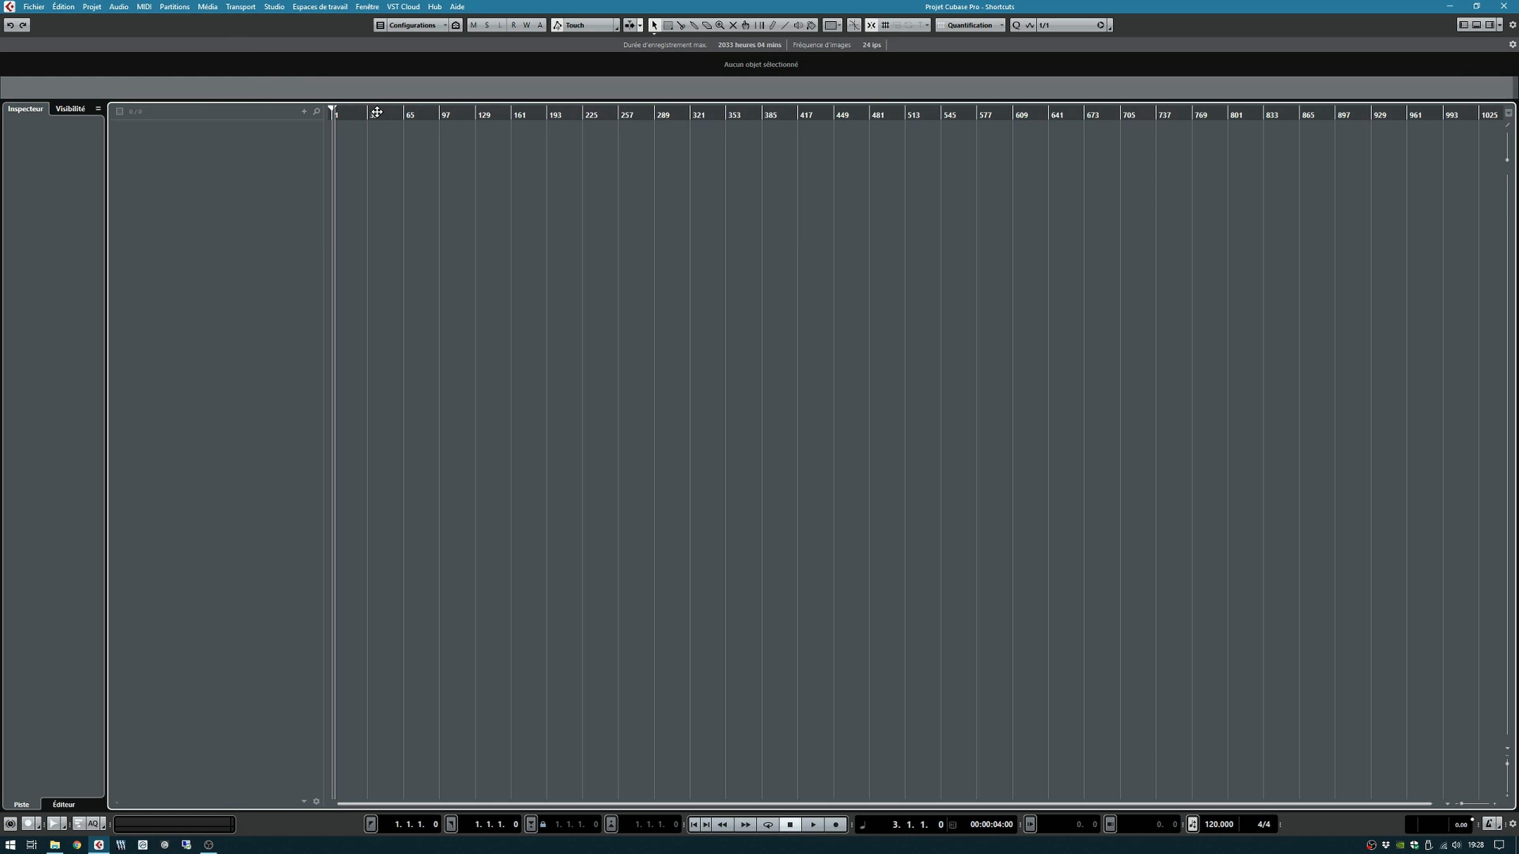
pyautogui.moveTo(373, 112); pyautogui.dragTo(288, 123)
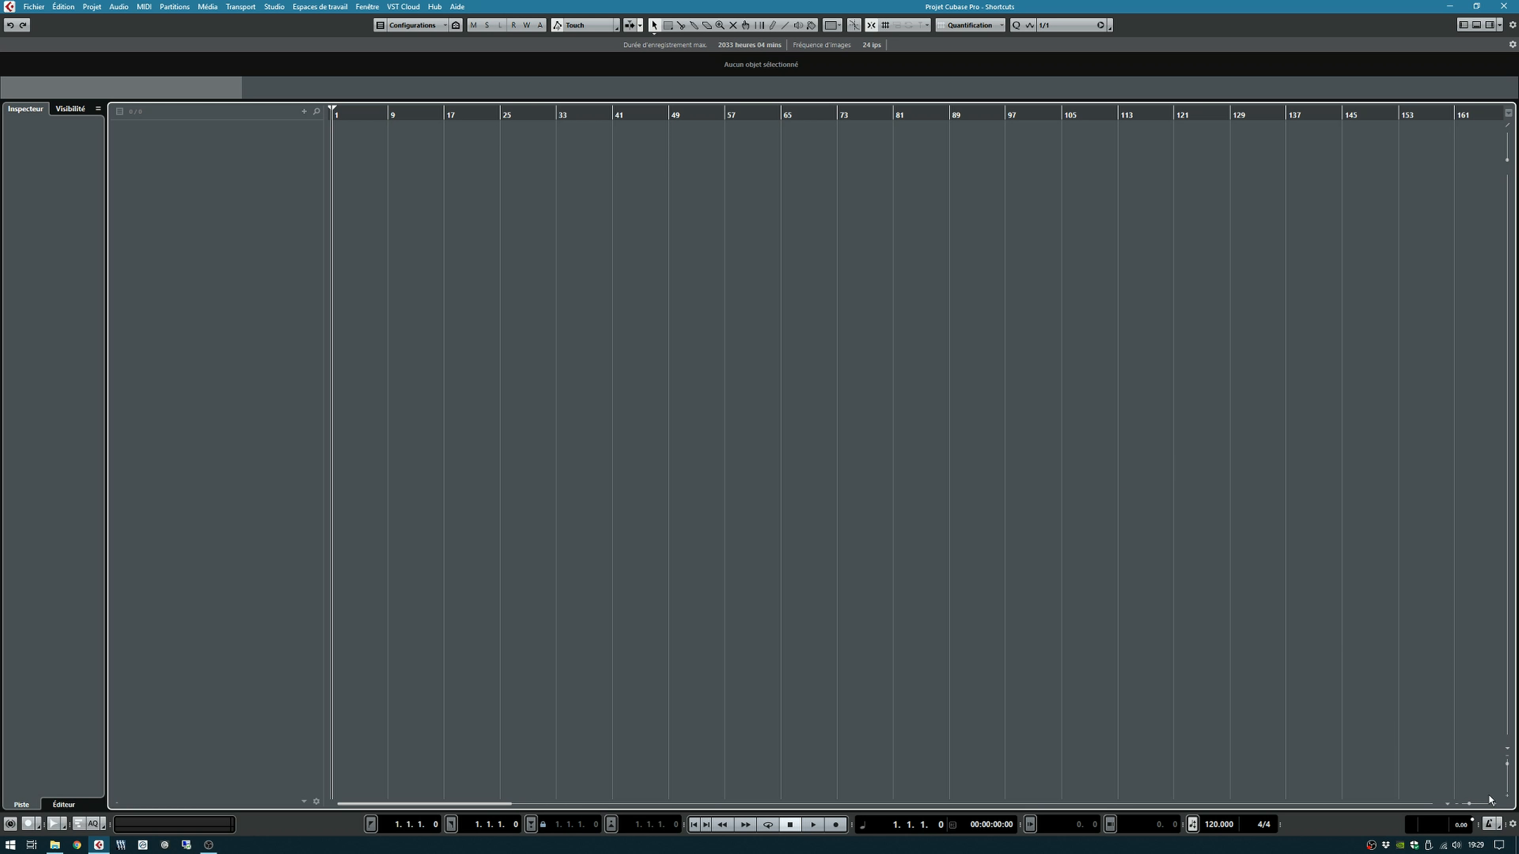
# Step: Add 10 stereo audio tracks routed to Stereo Out
pyautogui.rightClick(262, 214)
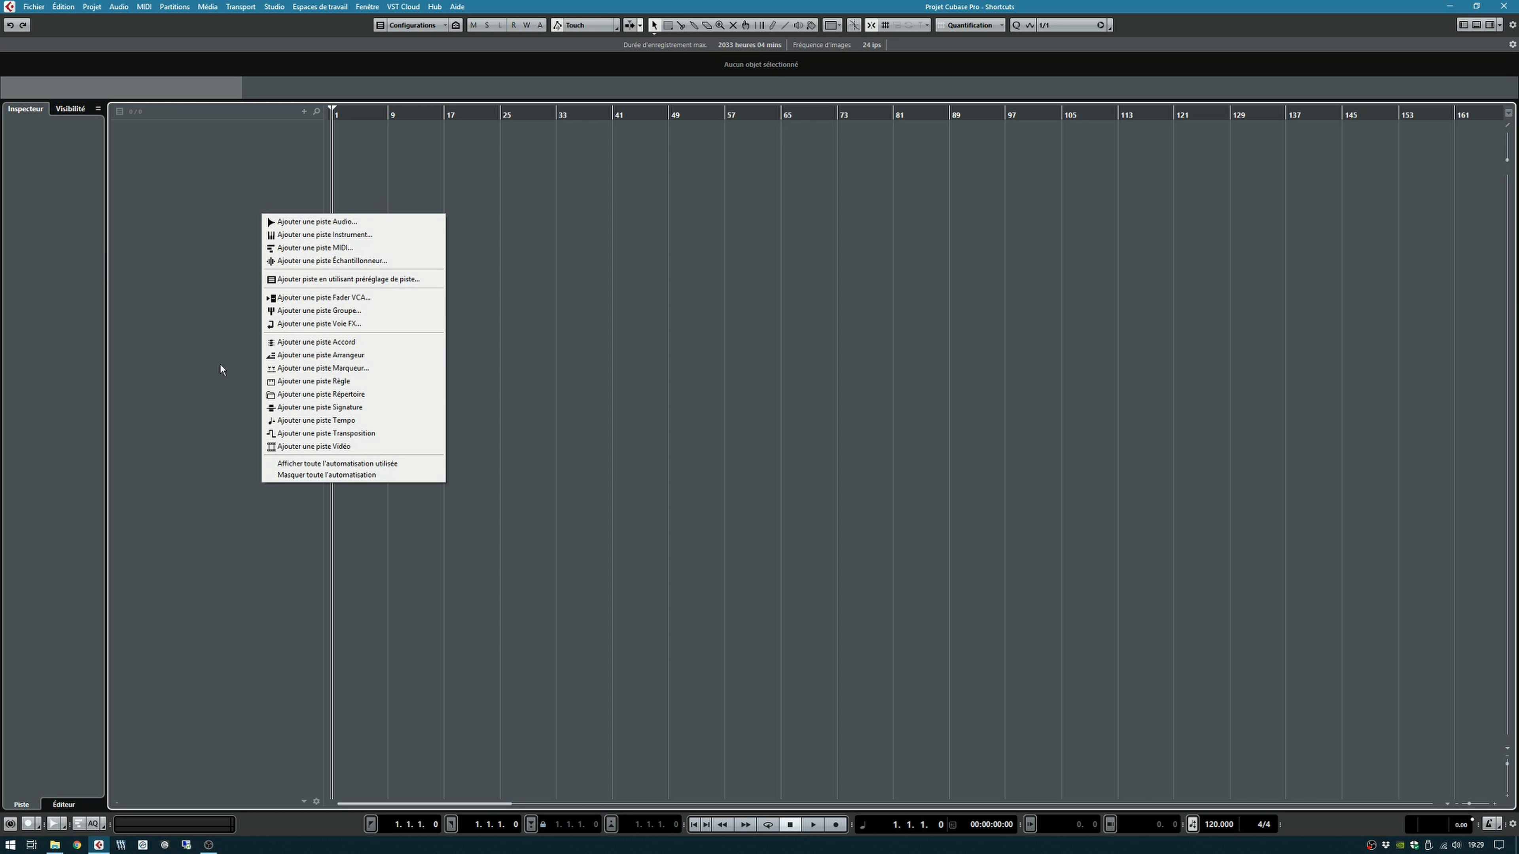
pyautogui.click(331, 223)
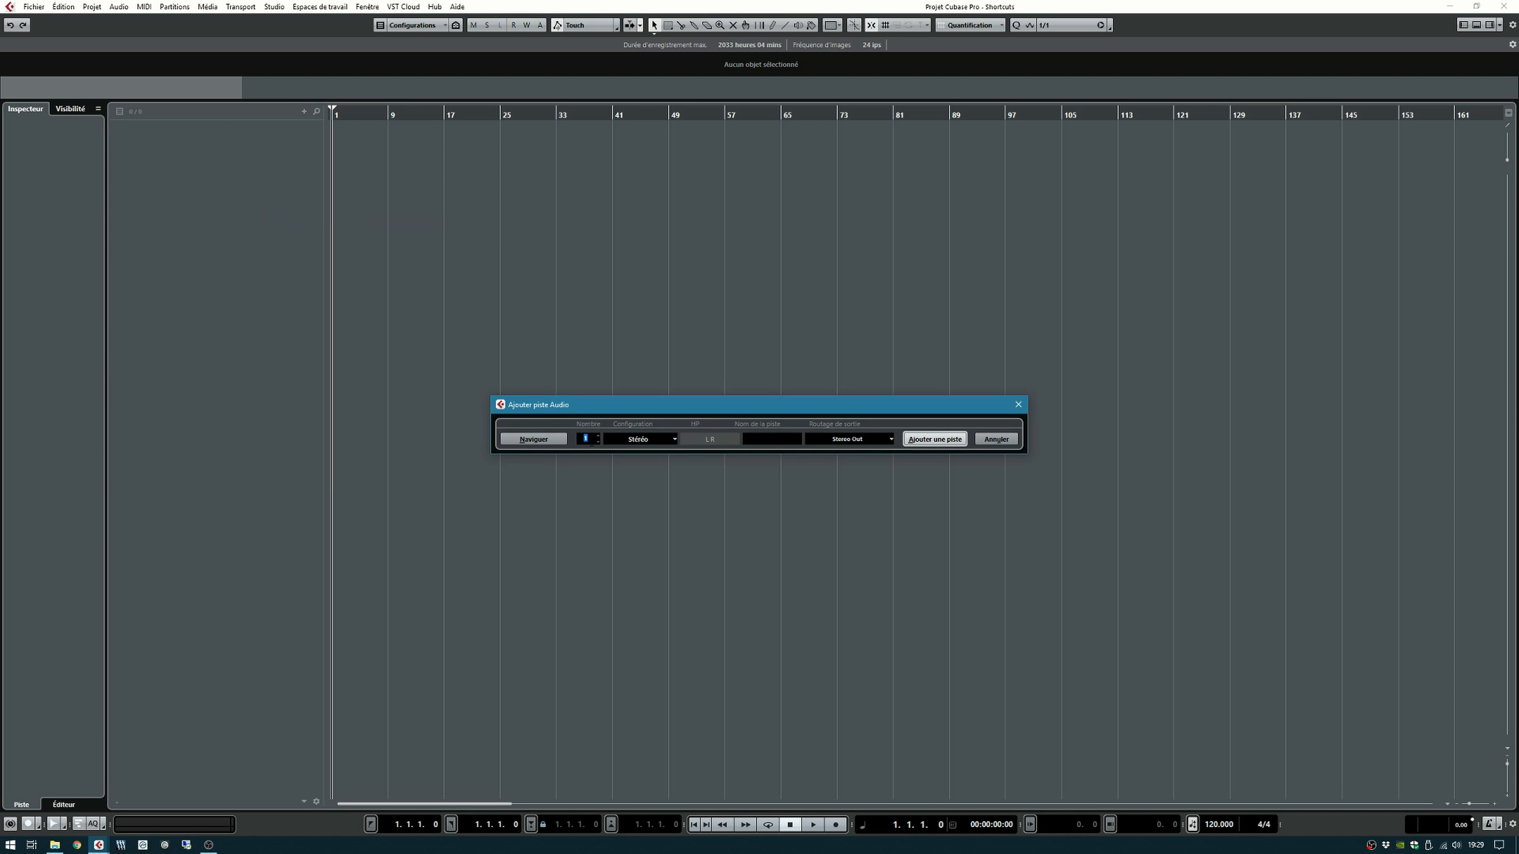
pyautogui.write('0')
pyautogui.press('Return')
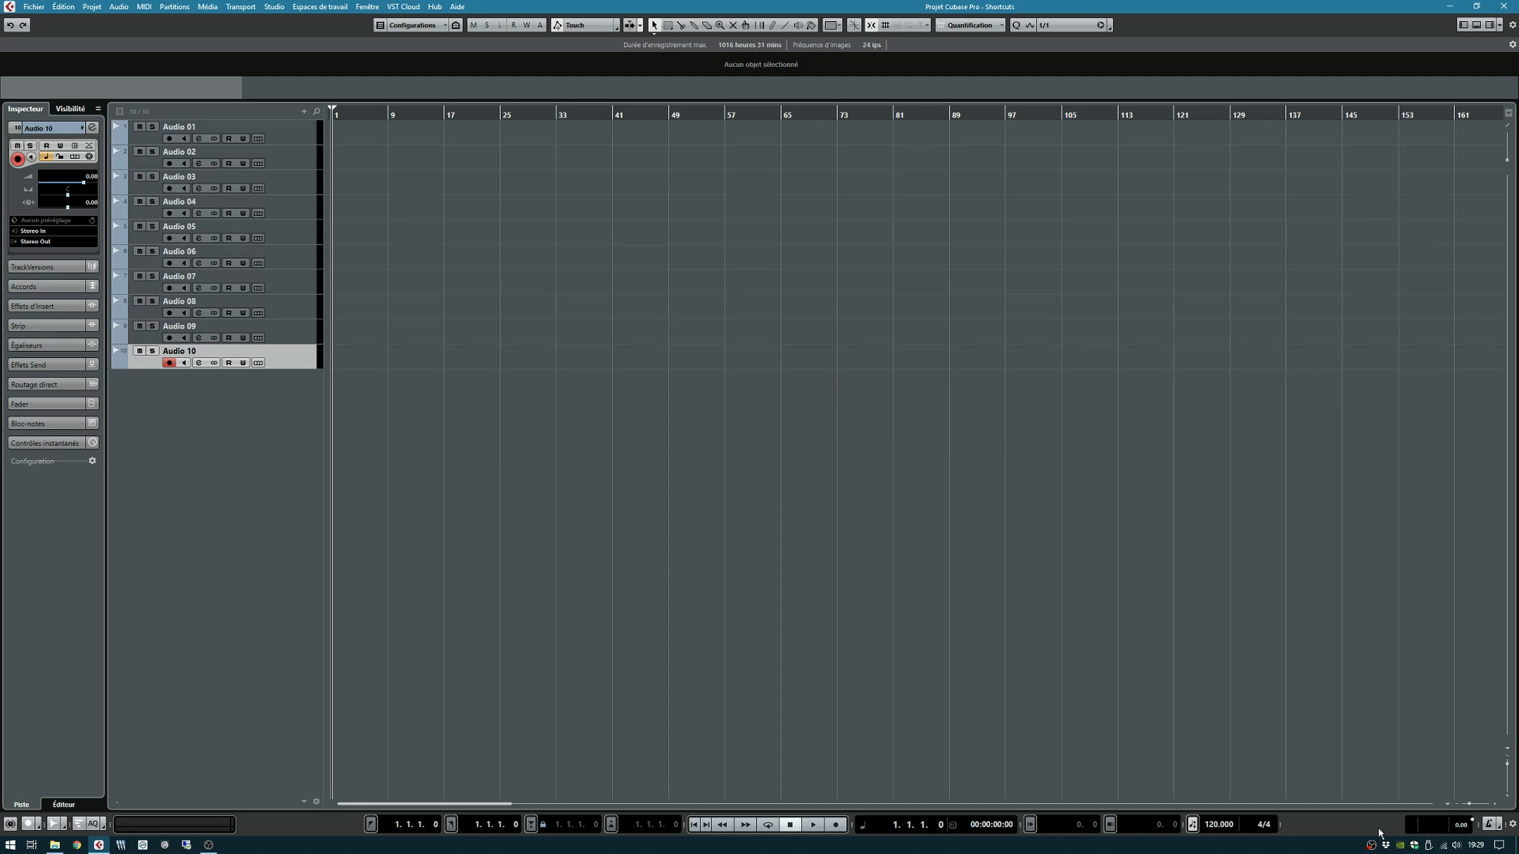
# Step: Import NIGHTMARE-RYTHME-Deep Mallet from MediaBay to the start of Audio 01, copying it to the working directory and converting to 44.100 kHz; select the track
pyautogui.click(439, 464)
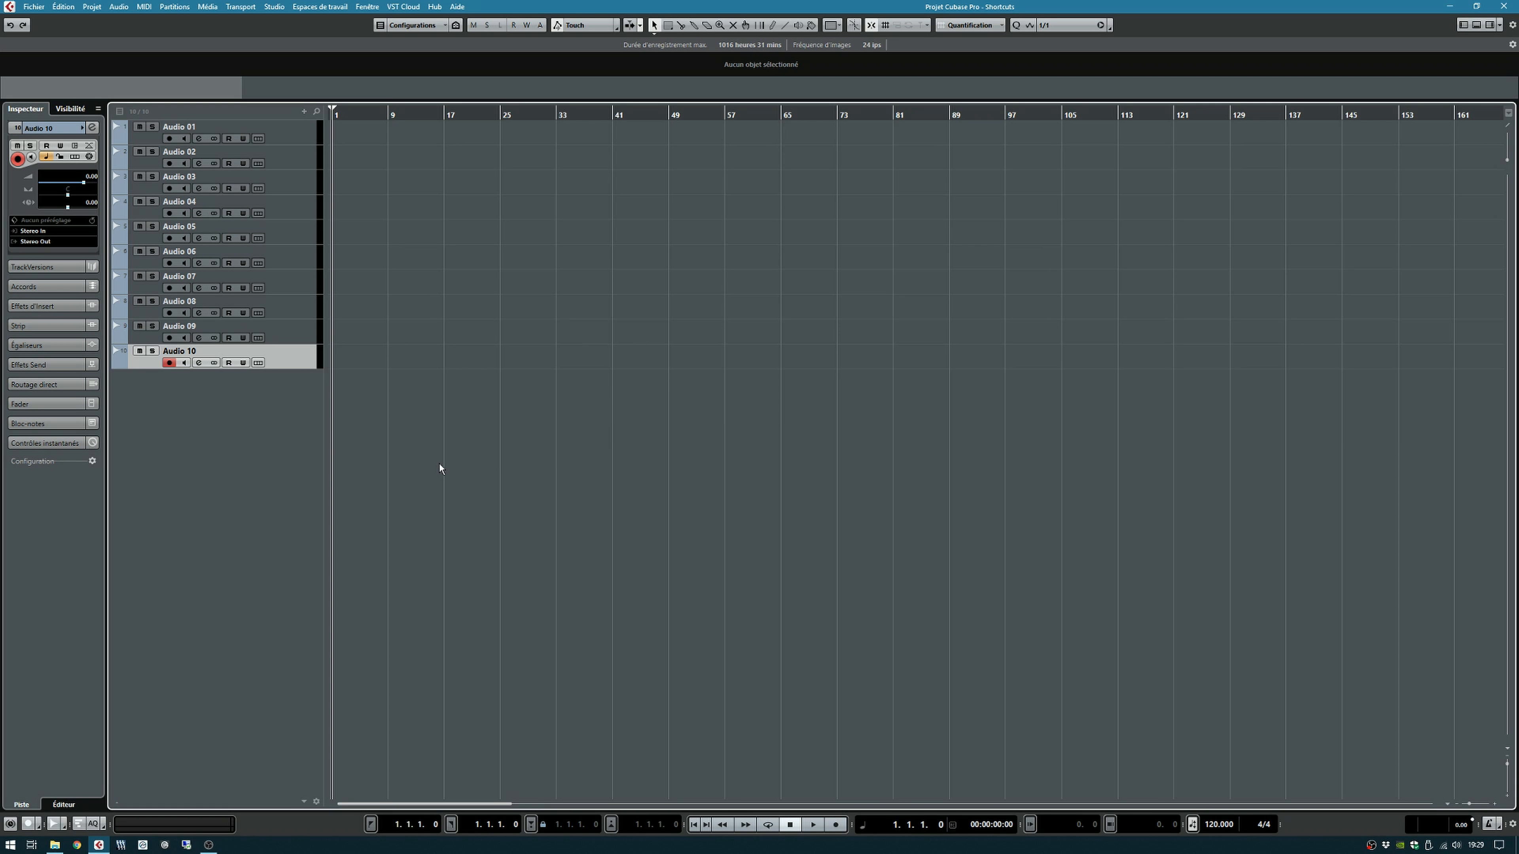
pyautogui.press('F5')
pyautogui.moveTo(441, 560); pyautogui.dragTo(502, 167)
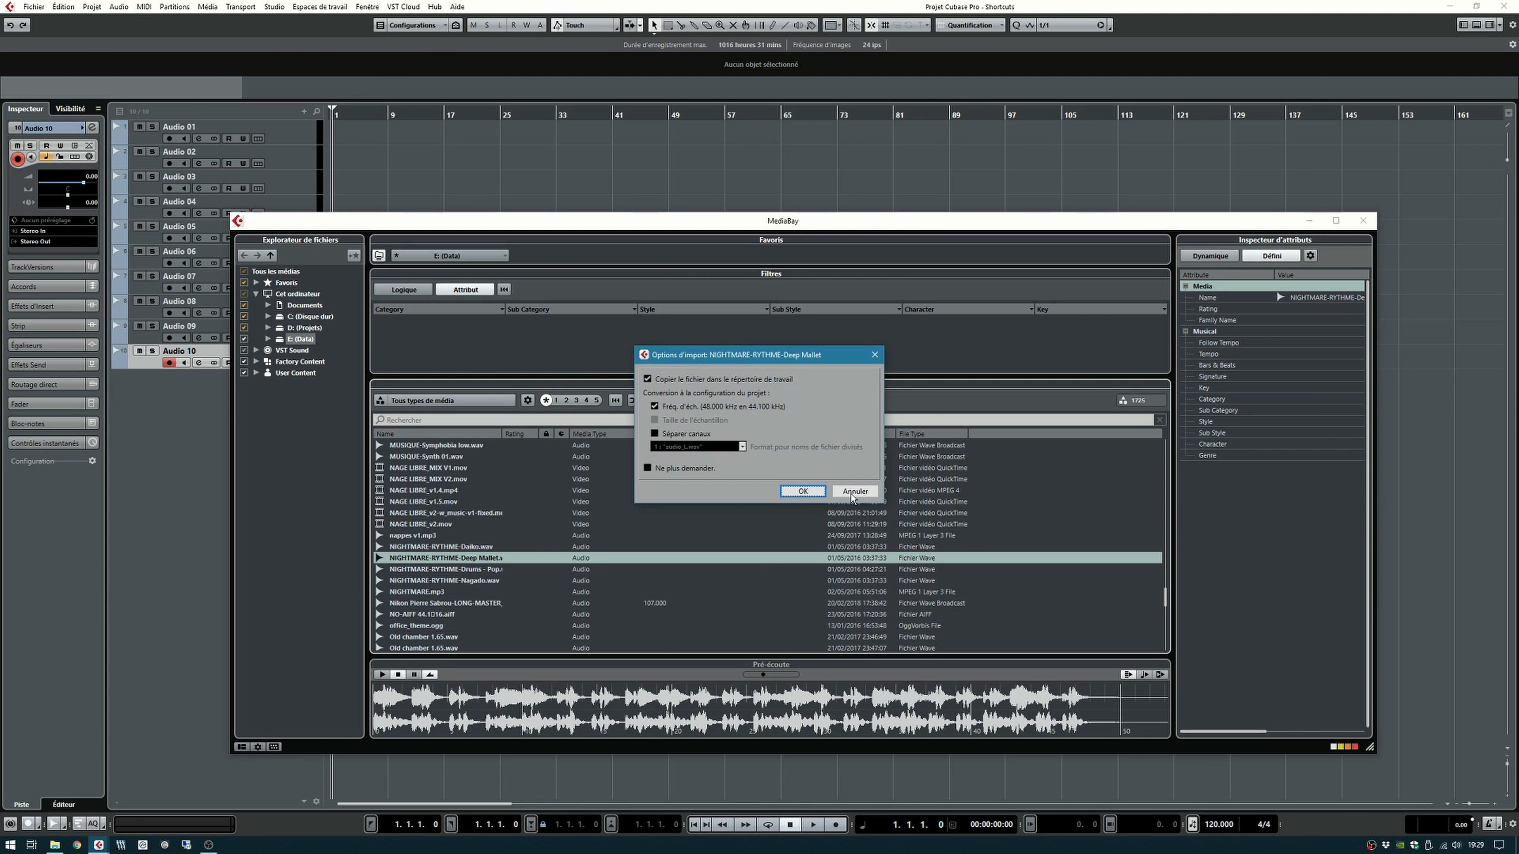
pyautogui.click(801, 490)
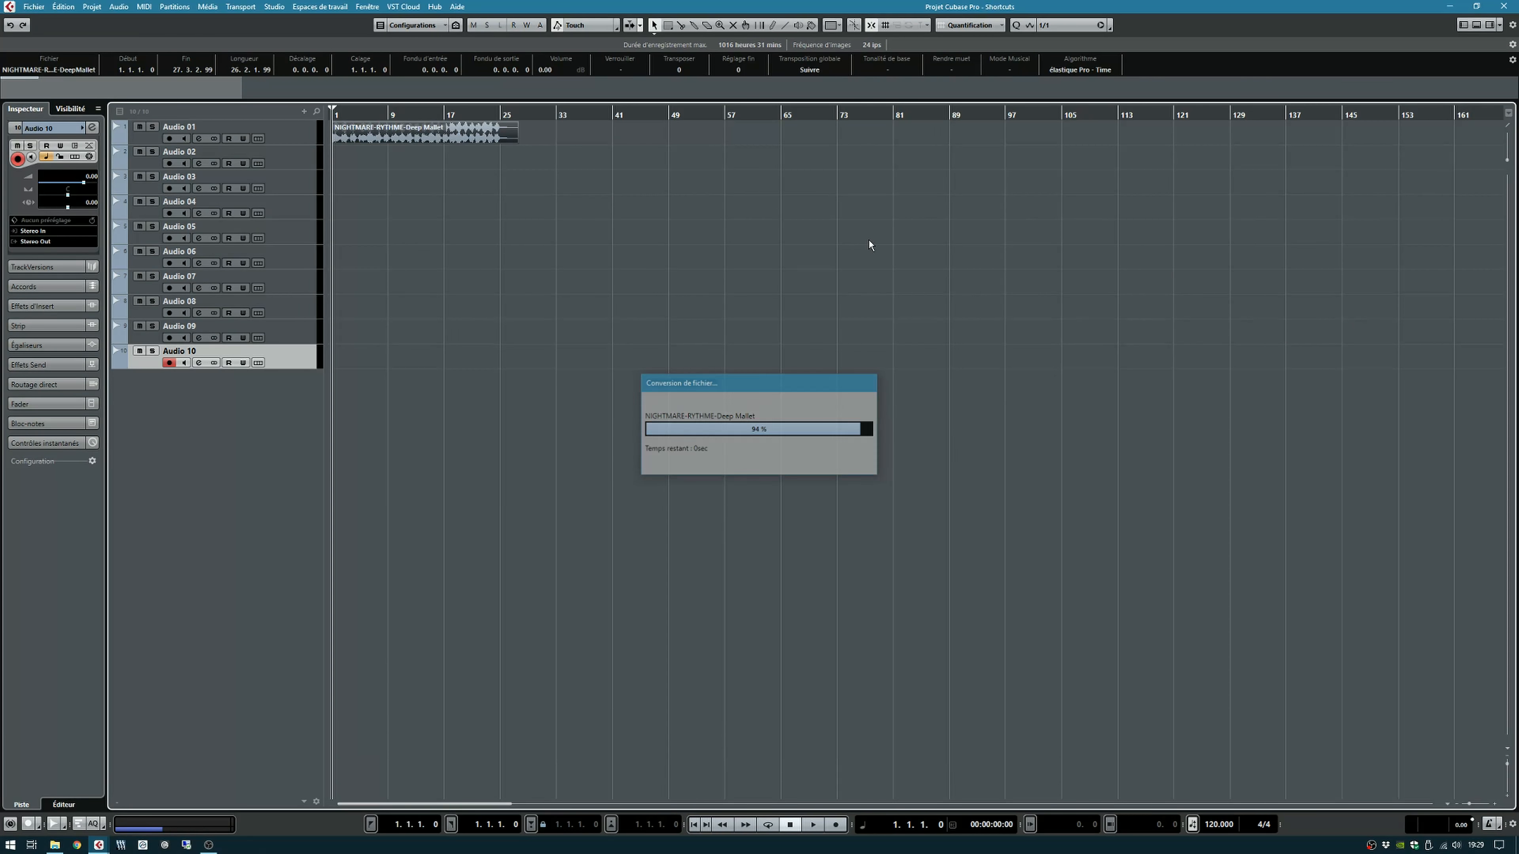
pyautogui.press('F5')
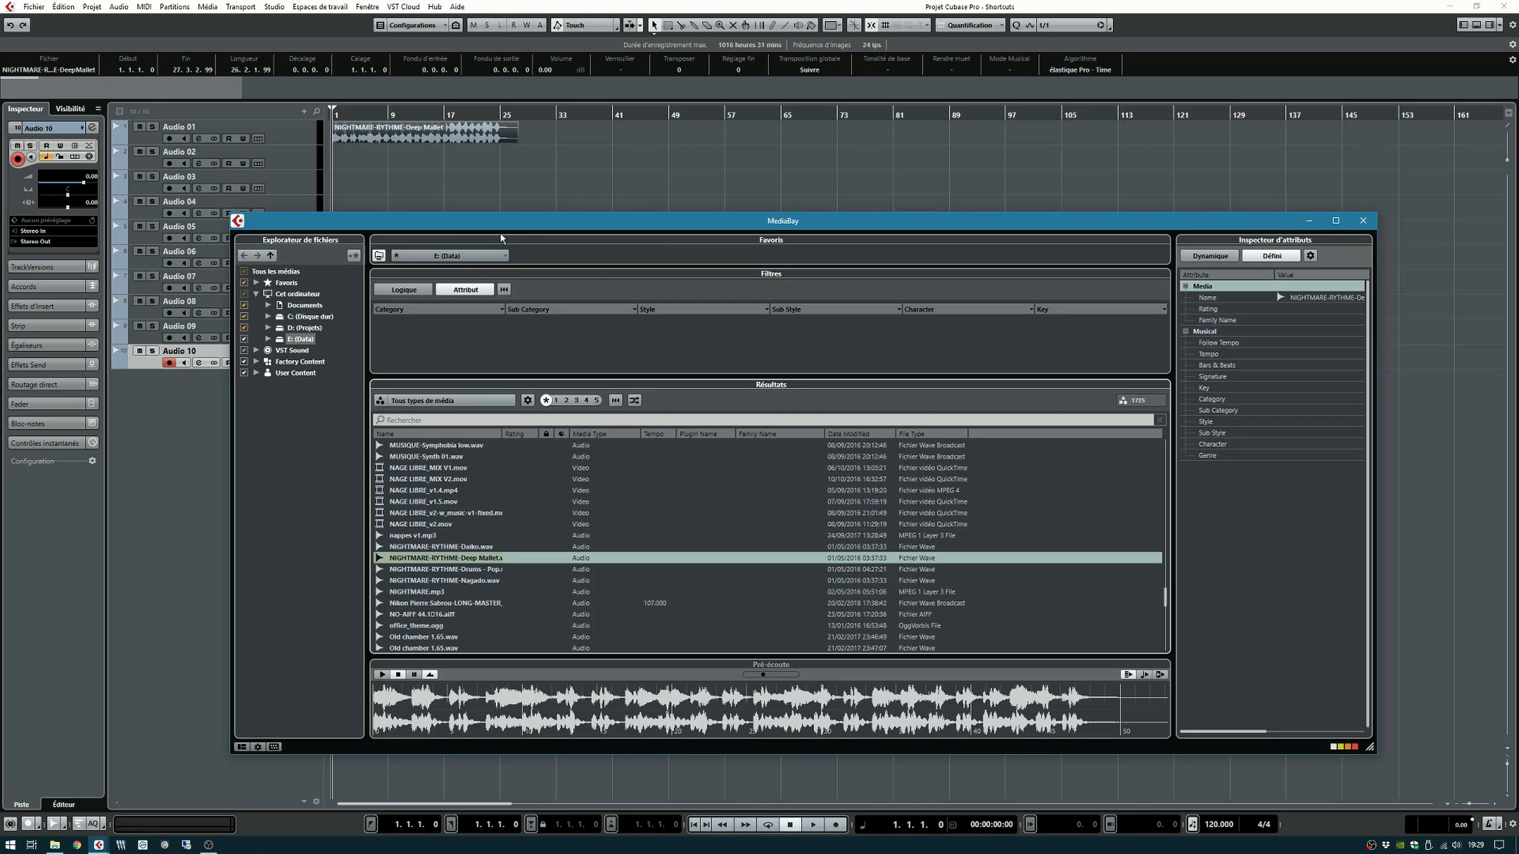
pyautogui.press('F5')
pyautogui.click(306, 140)
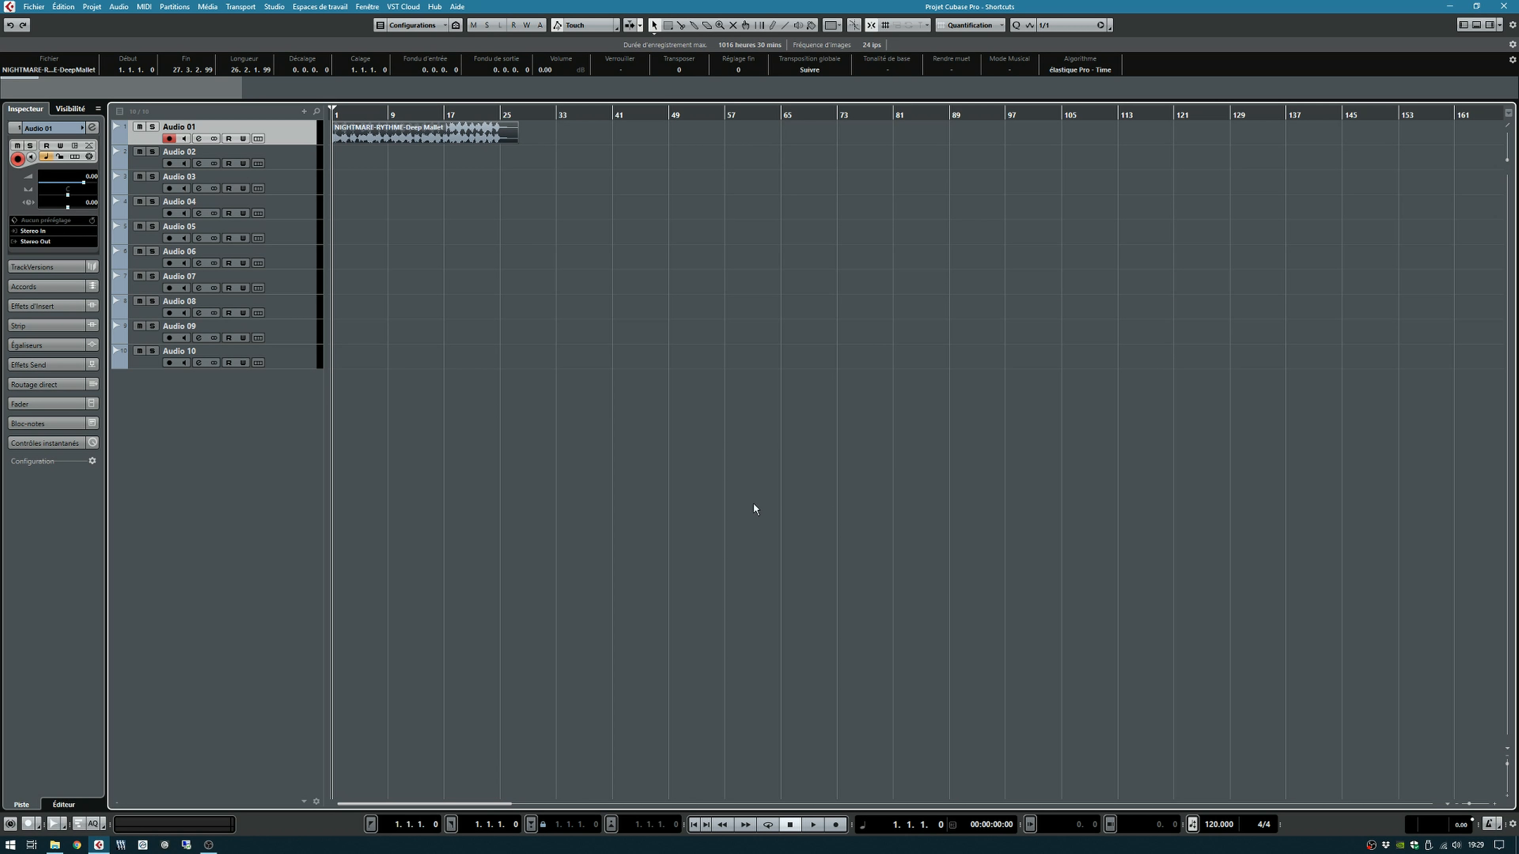
# Step: Lower Audio 01's volume to about -23.1 dB, play the opening bars briefly and clear the event selection
pyautogui.moveTo(83, 182); pyautogui.dragTo(51, 181)
pyautogui.press('space')
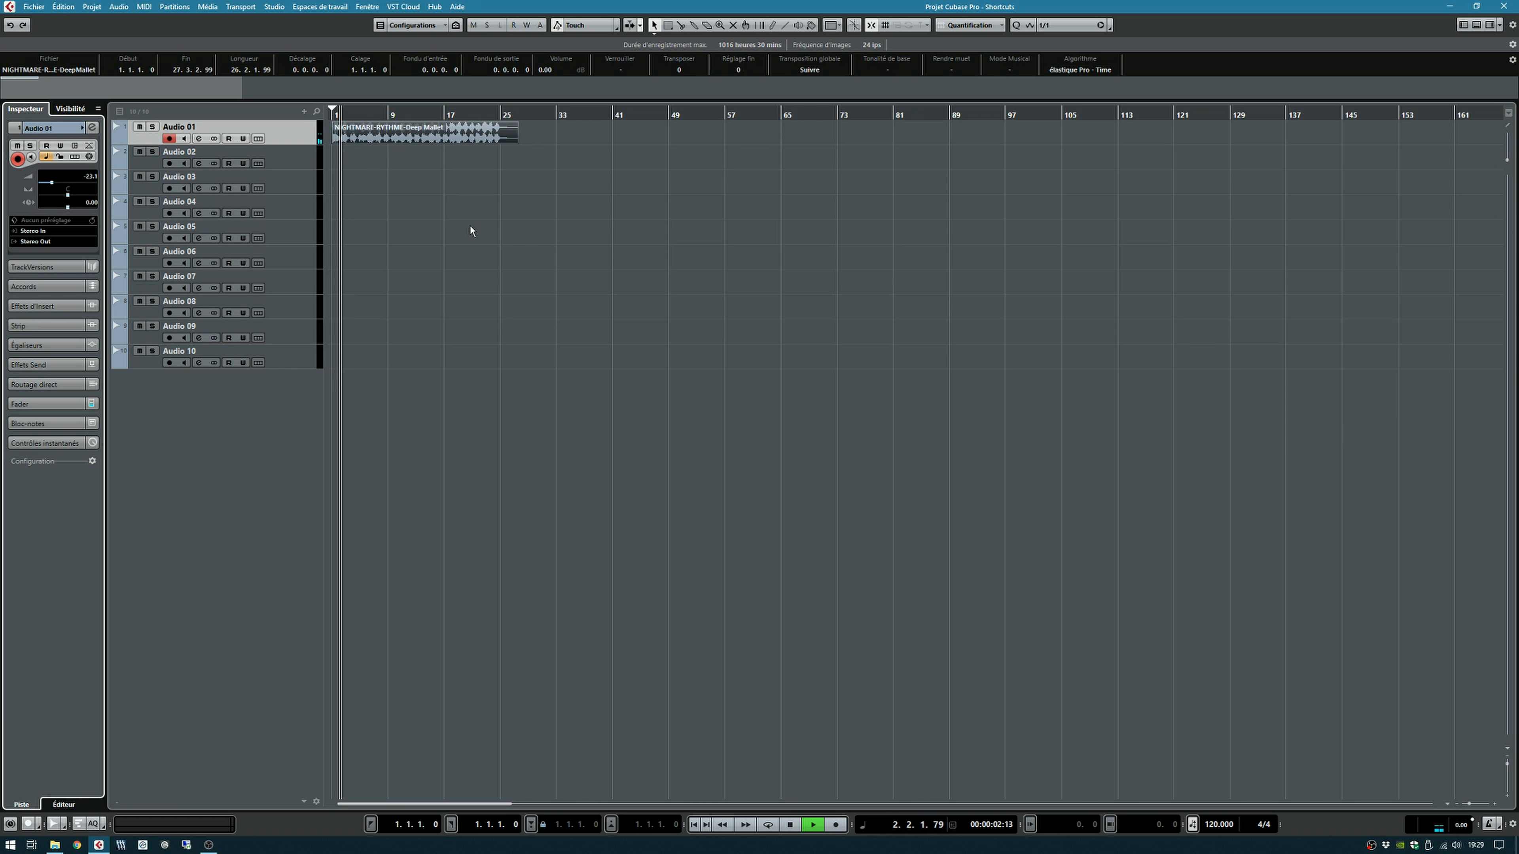
pyautogui.press('space')
pyautogui.click(684, 342)
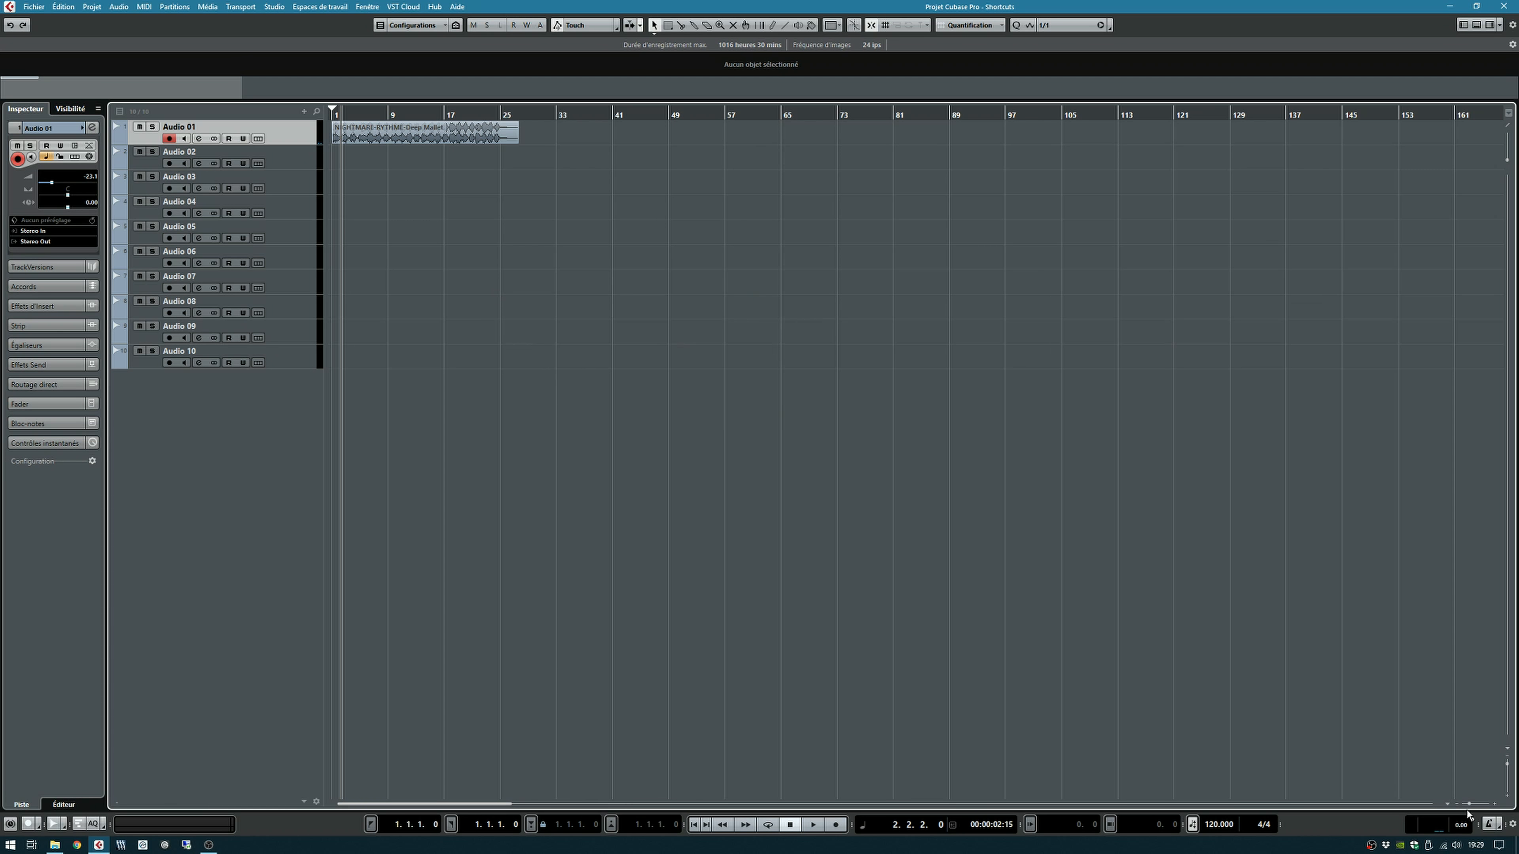
# Step: Create an empty part on Audio 05 from bar 144 to bar 183
pyautogui.moveTo(1467, 800); pyautogui.dragTo(1473, 808)
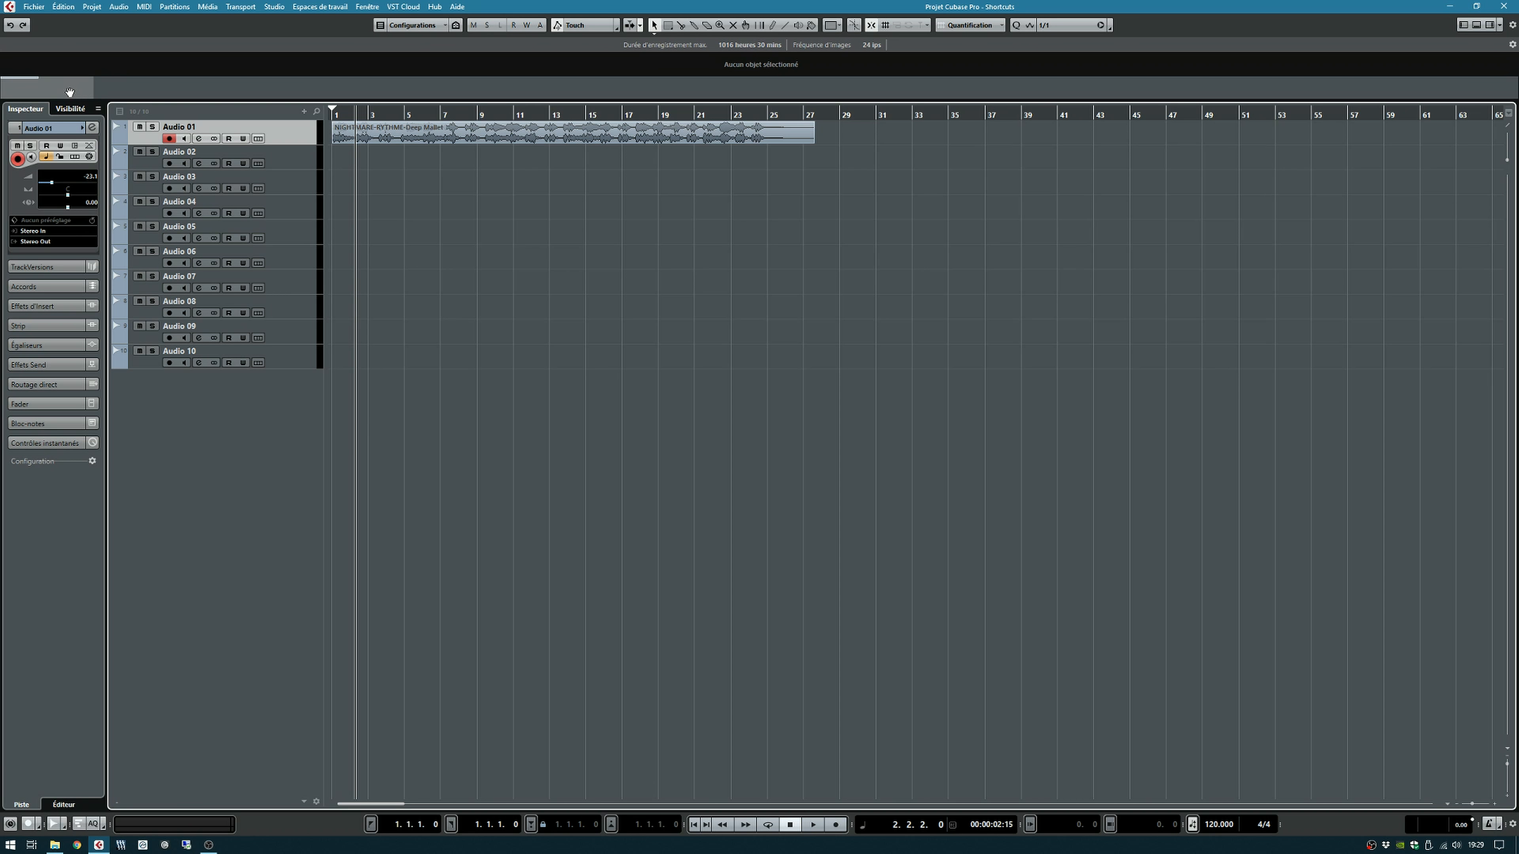
pyautogui.moveTo(52, 81); pyautogui.dragTo(2, 75)
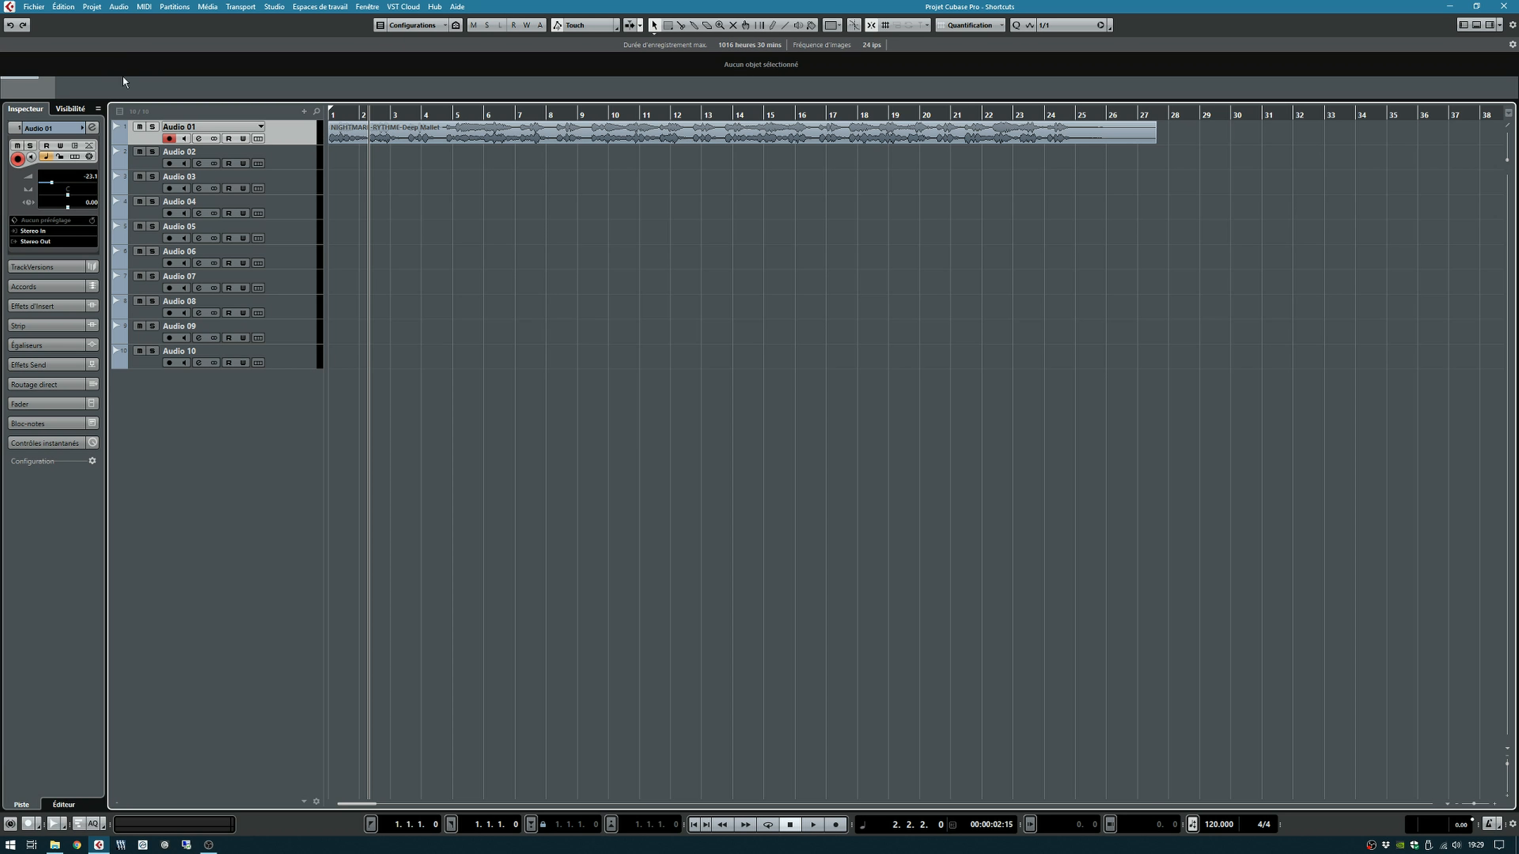
pyautogui.moveTo(181, 84); pyautogui.dragTo(427, 84)
pyautogui.moveTo(454, 238); pyautogui.dragTo(723, 237)
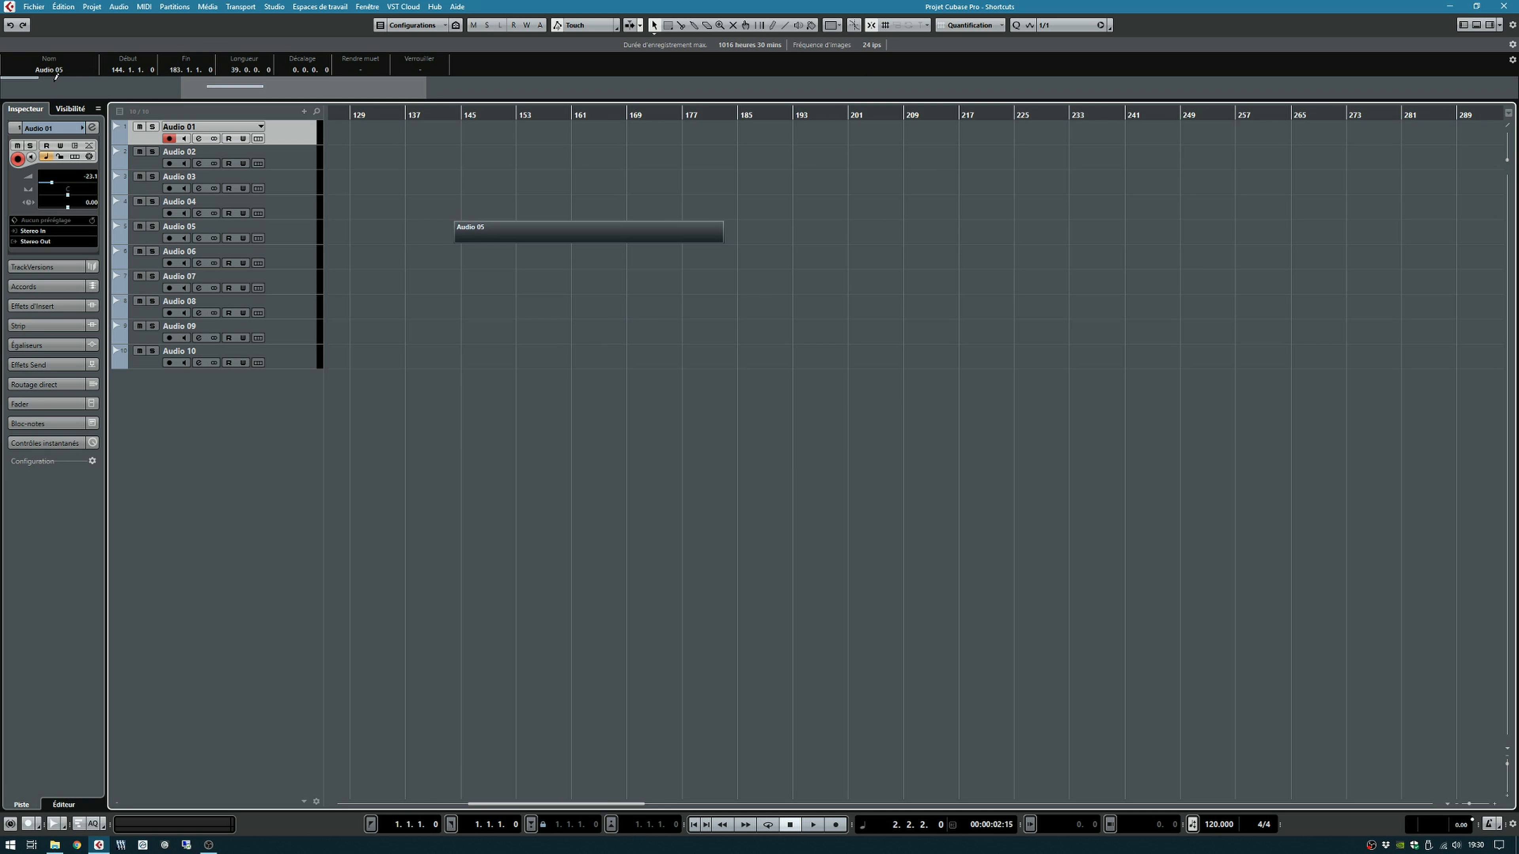
# Step: Select the Audio 05 track, colour it orange and deselect its part
pyautogui.moveTo(56, 77); pyautogui.dragTo(2, 91)
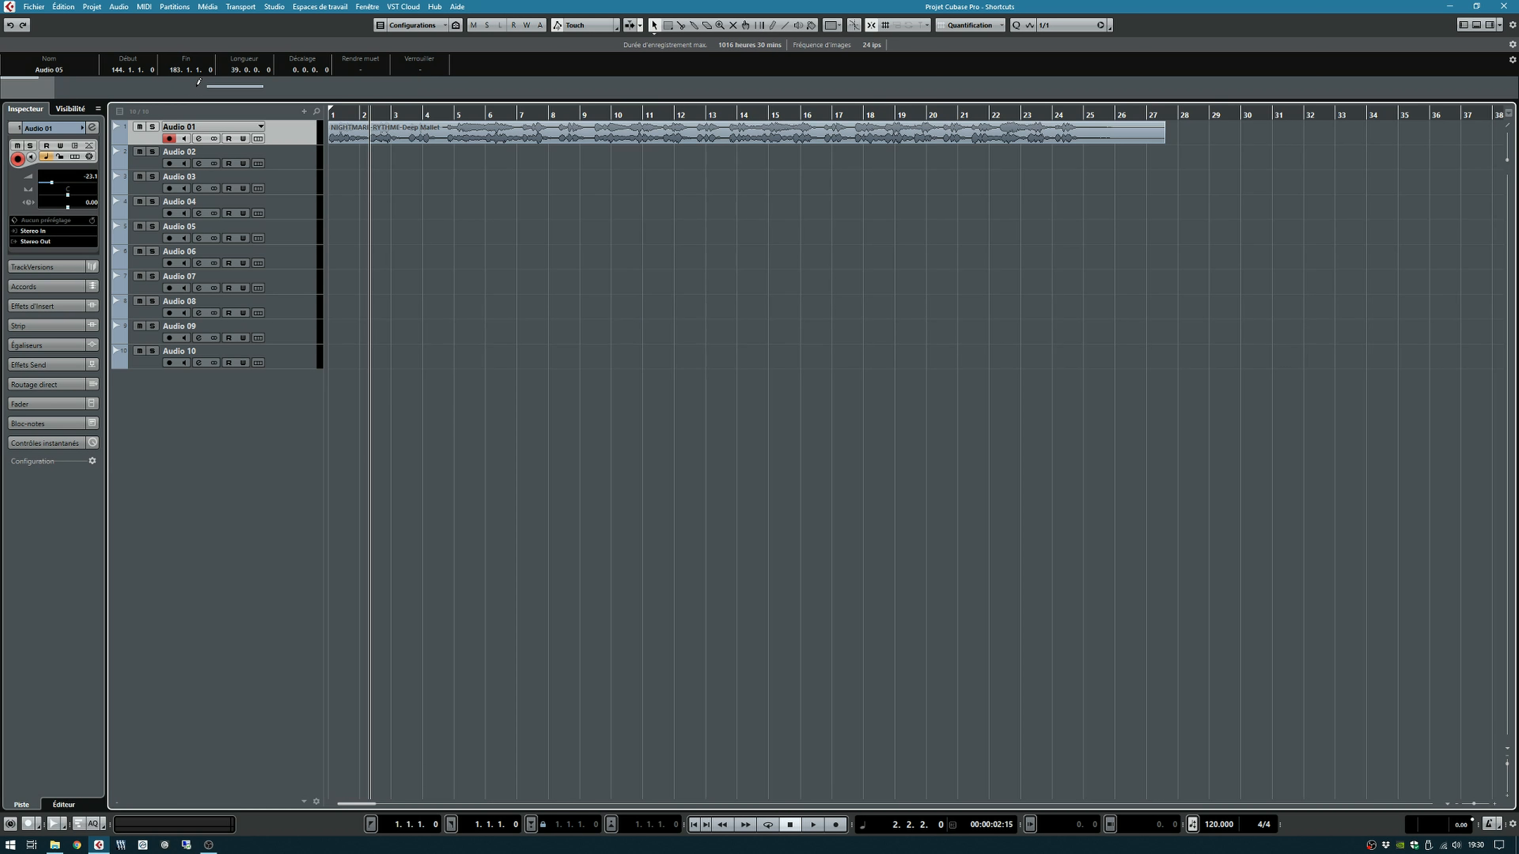
pyautogui.moveTo(198, 76); pyautogui.dragTo(276, 97)
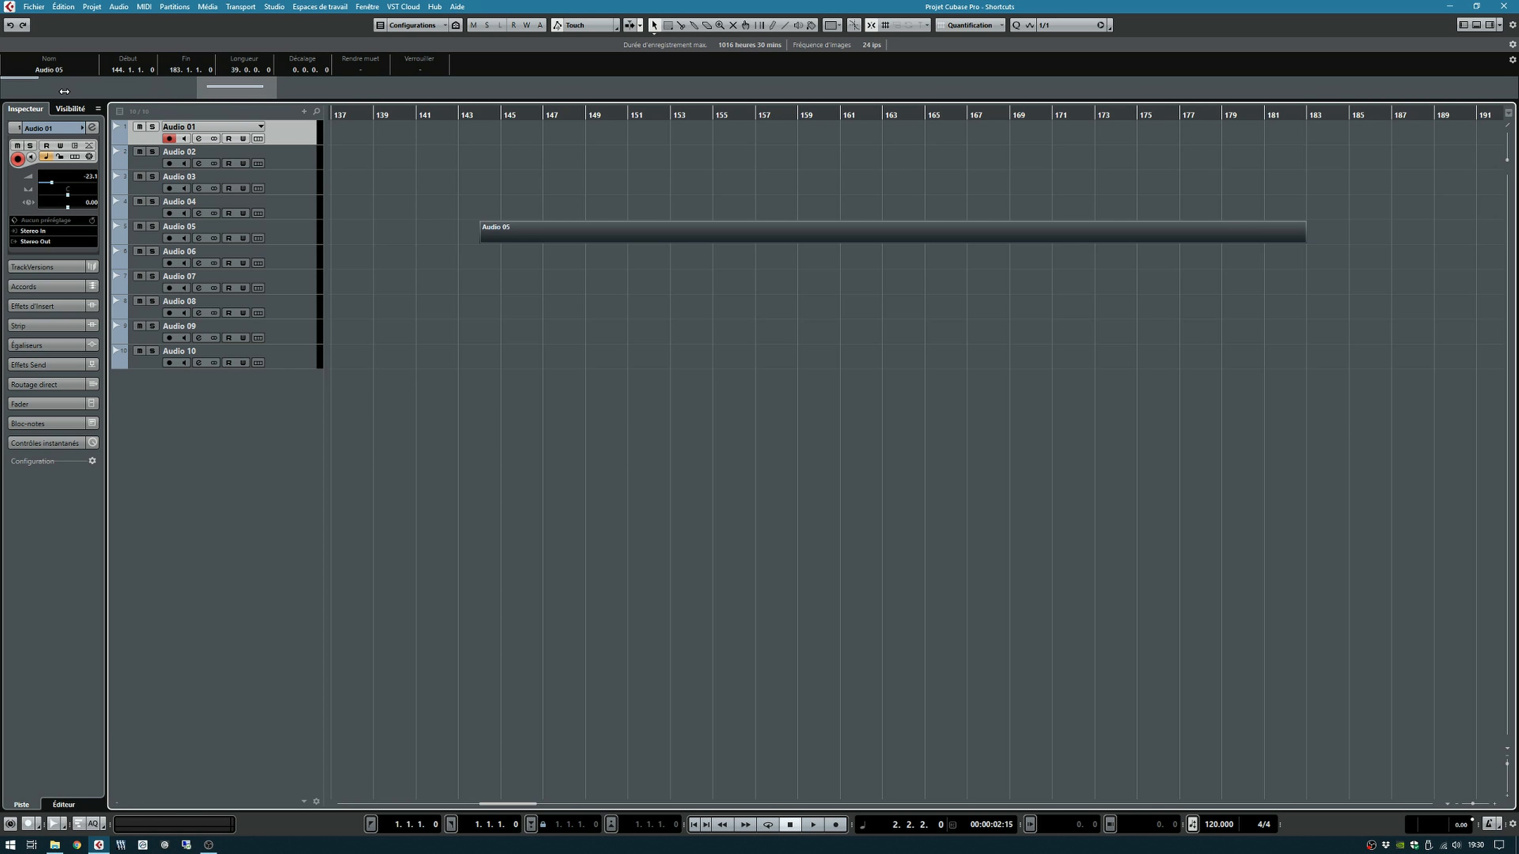
pyautogui.click(292, 228)
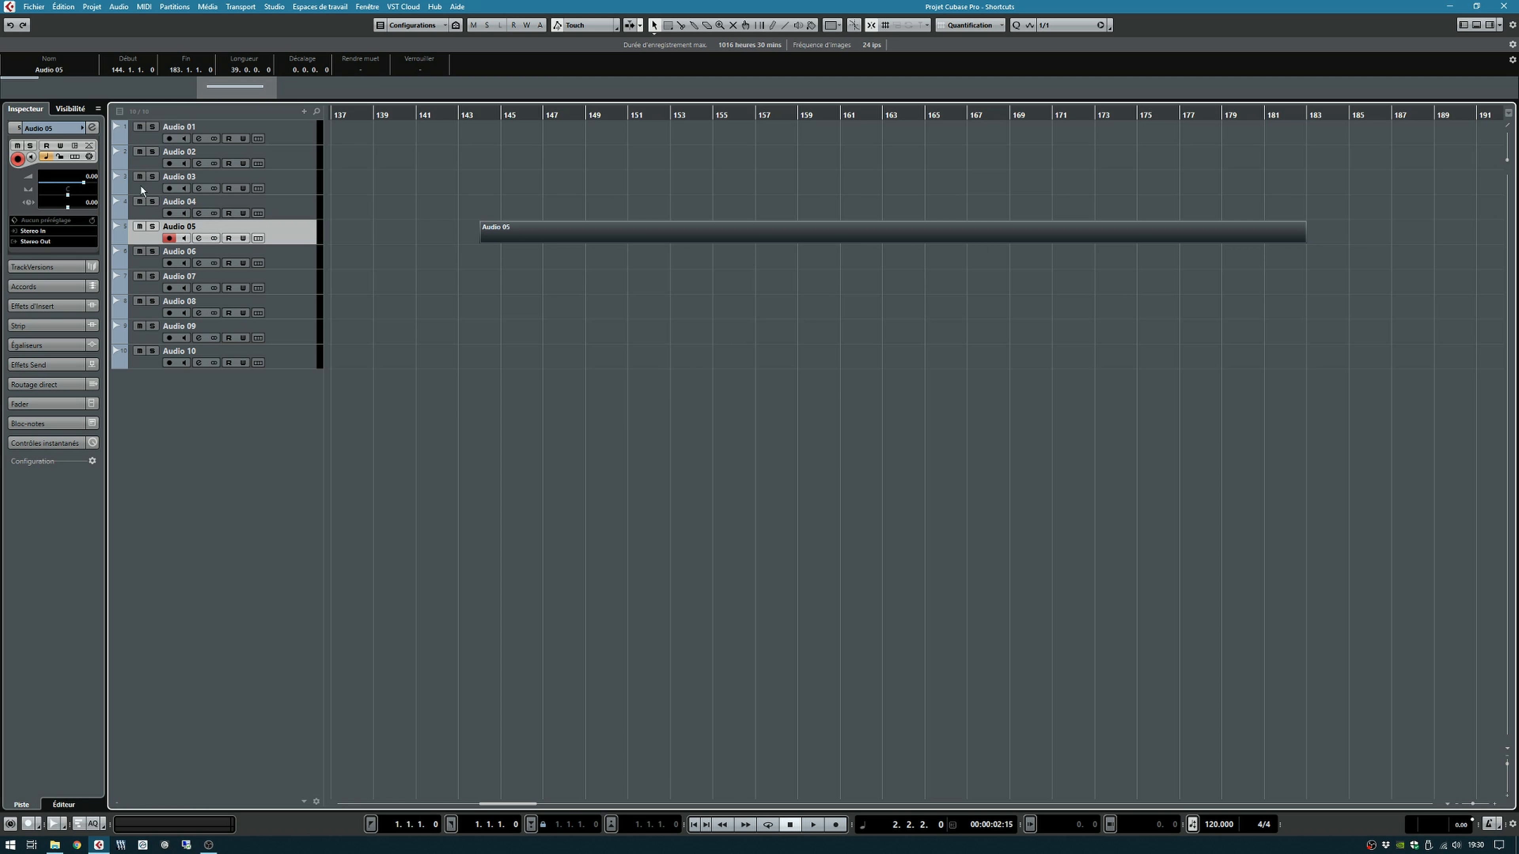
pyautogui.click(82, 128)
pyautogui.click(117, 128)
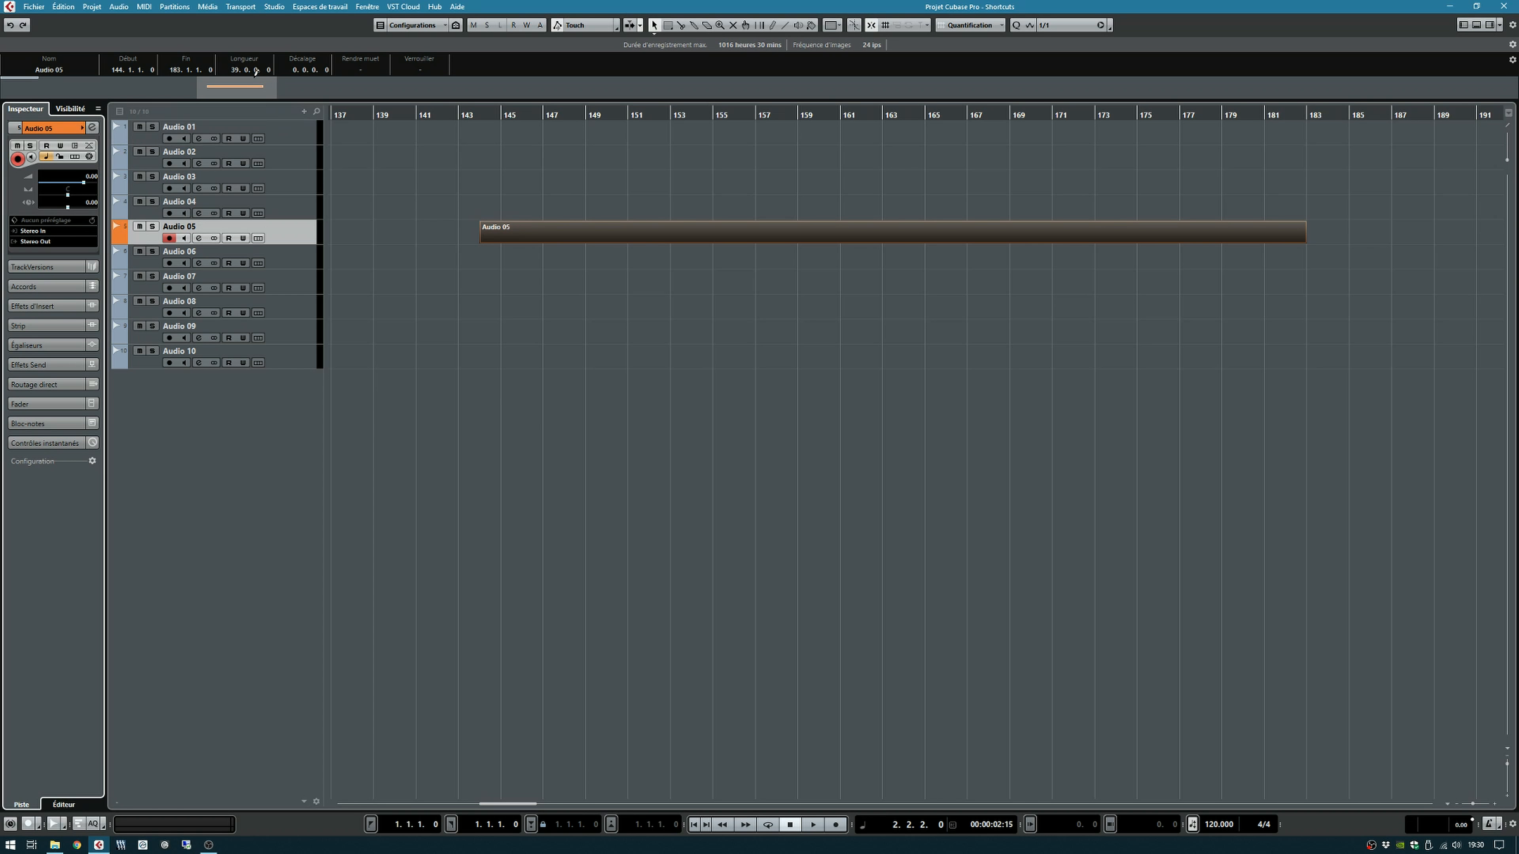
pyautogui.click(355, 156)
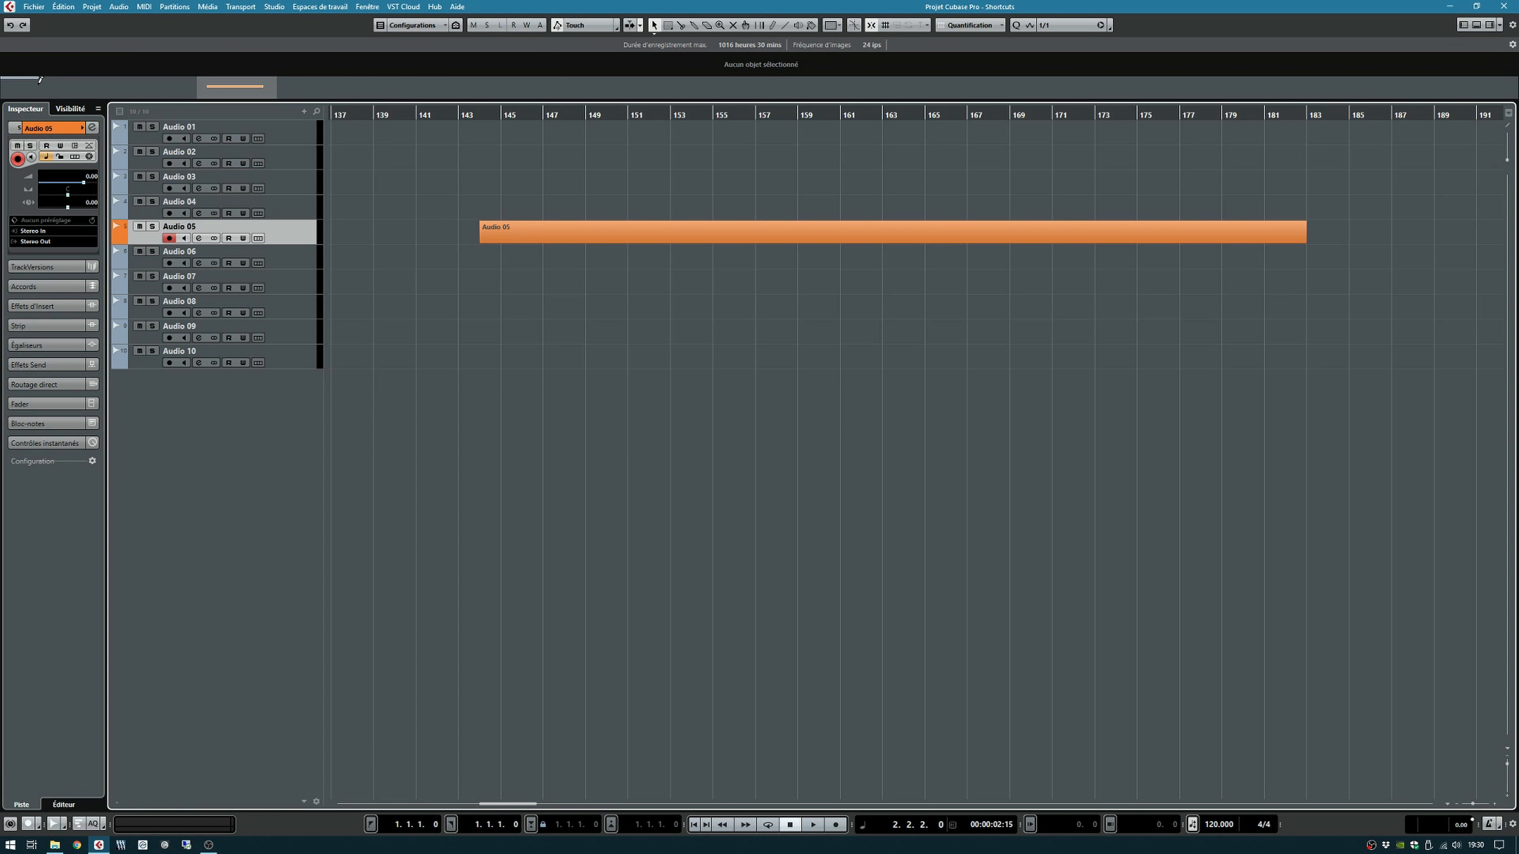
# Step: Return to the project start and zoom the timeline out and back in around the Deep Mallet clip
pyautogui.moveTo(40, 79); pyautogui.dragTo(40, 80)
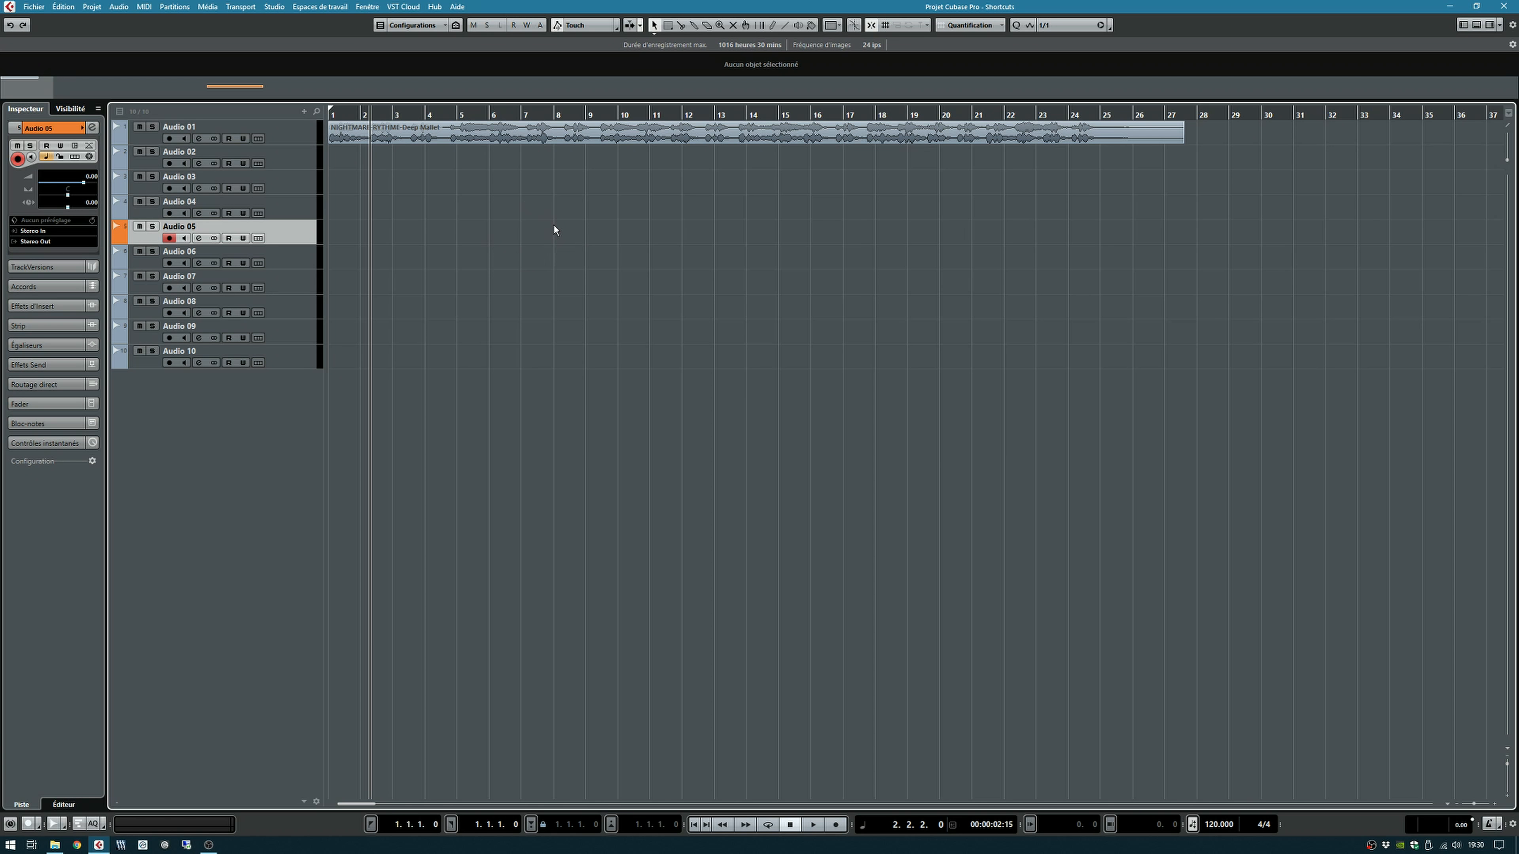
pyautogui.press('g')
pyautogui.press('g')
pyautogui.press('g')
pyautogui.press('g')
pyautogui.press('g')
pyautogui.press('g')
pyautogui.press('h')
pyautogui.press('h')
pyautogui.press('h')
pyautogui.press('h')
pyautogui.press('h')
pyautogui.press('h')
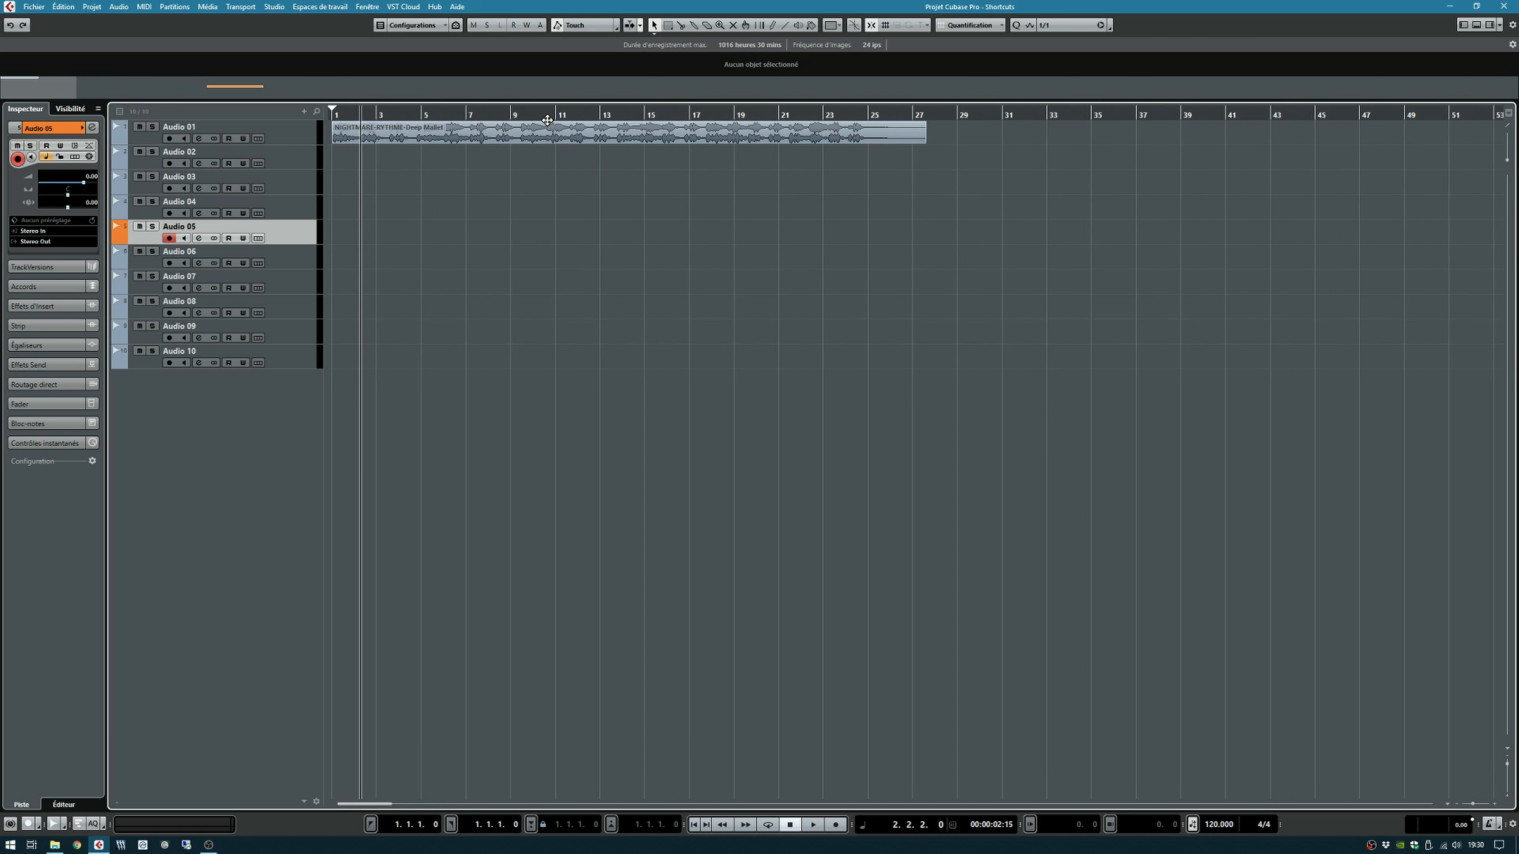
# Step: Zoom the timeline out gradually until both the Deep Mallet clip and the Audio 05 part are in view
pyautogui.press('g')
pyautogui.press('g')
pyautogui.press('g')
pyautogui.press('g')
pyautogui.press('g')
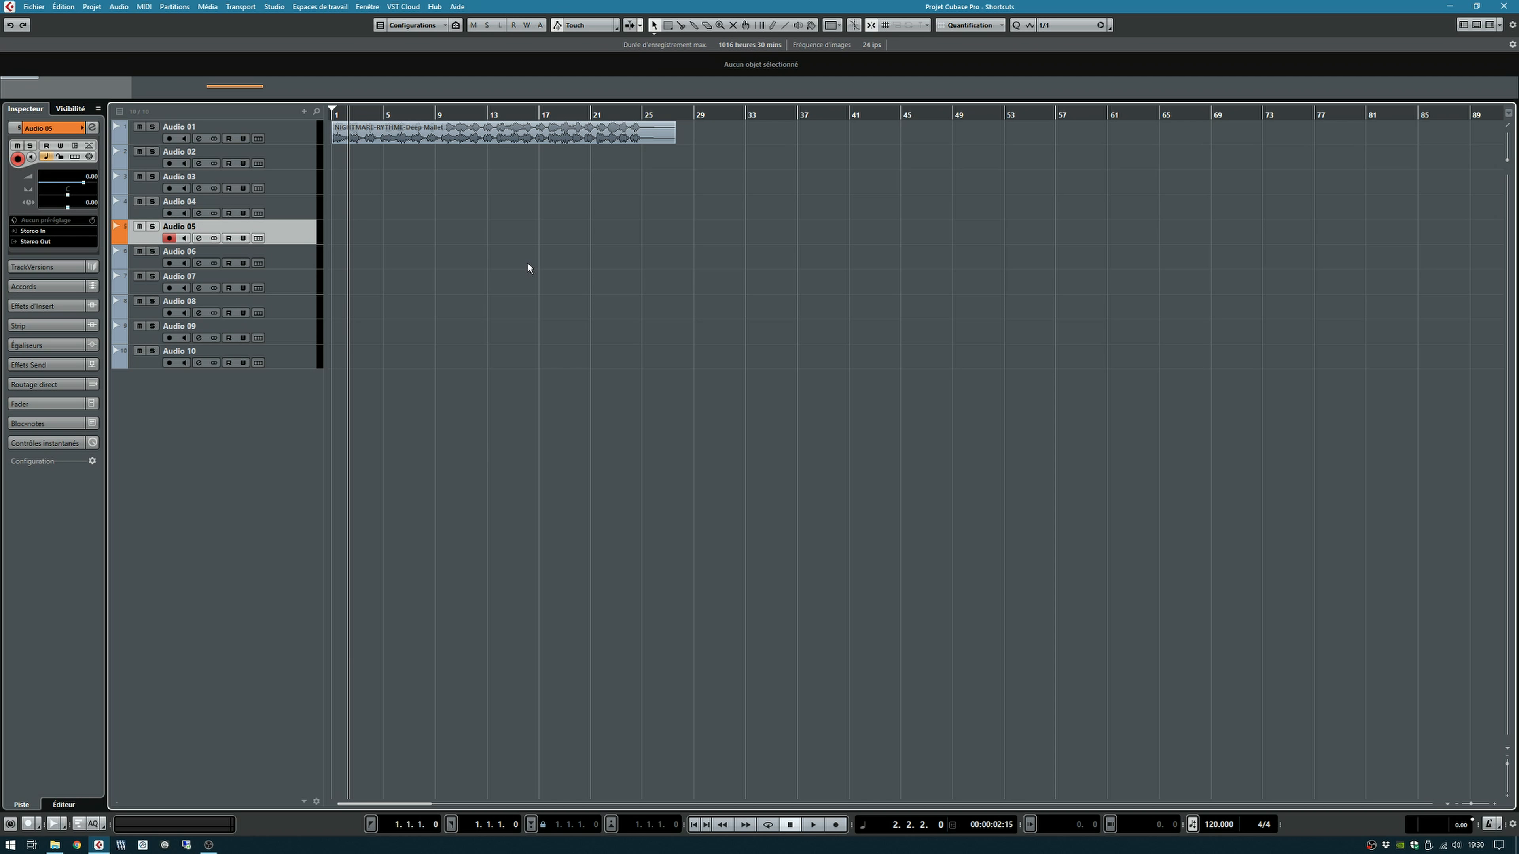
pyautogui.press('g')
pyautogui.press('g')
pyautogui.press('g')
pyautogui.press('g')
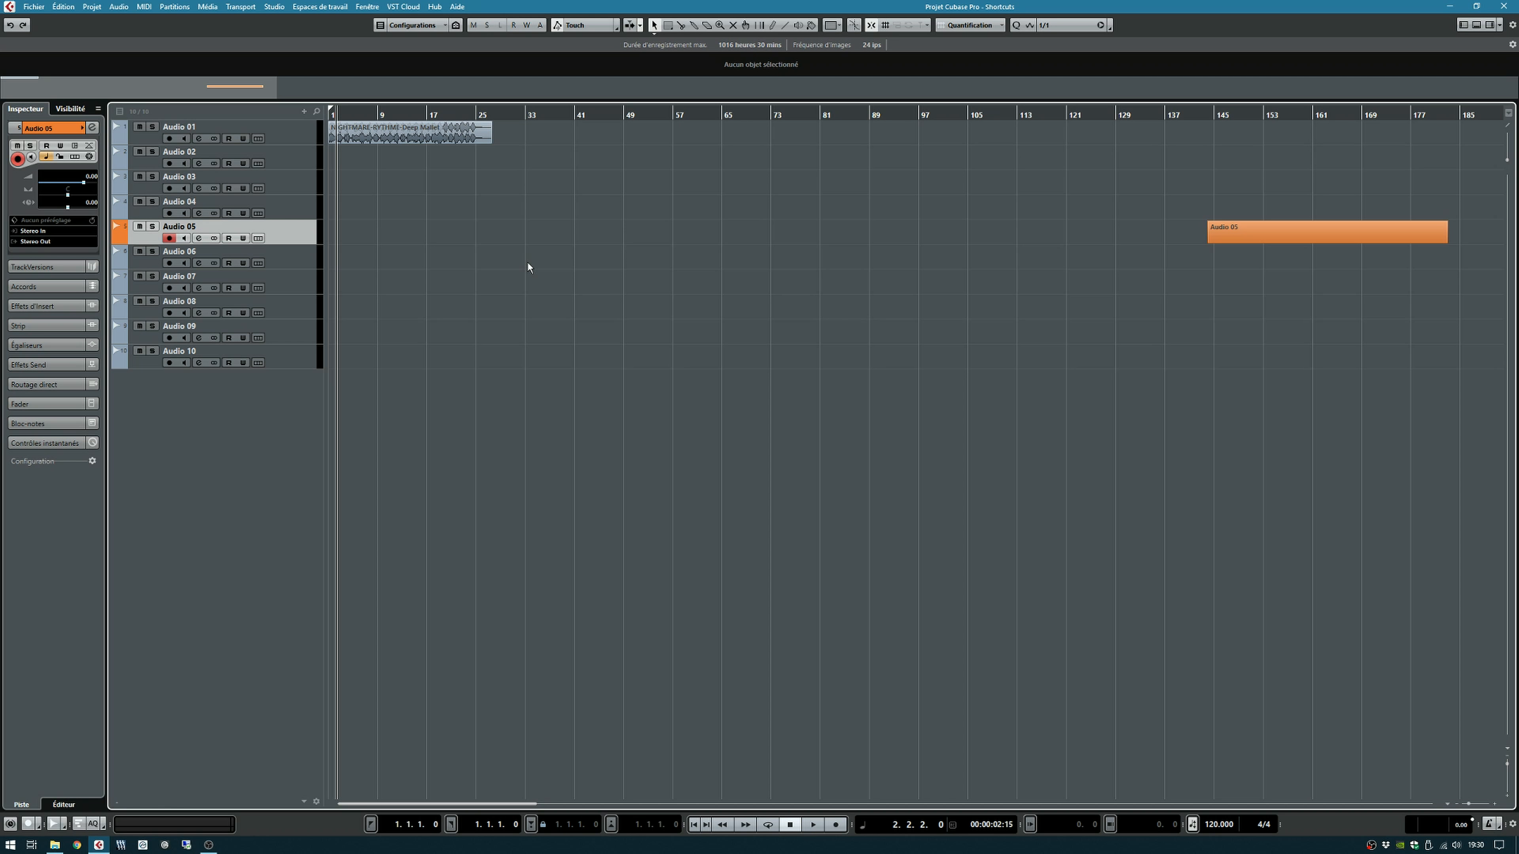
# Step: Create an empty part on Audio 10 from about bar 755 to bar 872
pyautogui.press('g')
pyautogui.press('g')
pyautogui.press('g')
pyautogui.press('g')
pyautogui.press('g')
pyautogui.press('g')
pyautogui.press('g')
pyautogui.press('g')
pyautogui.press('g')
pyautogui.press('g')
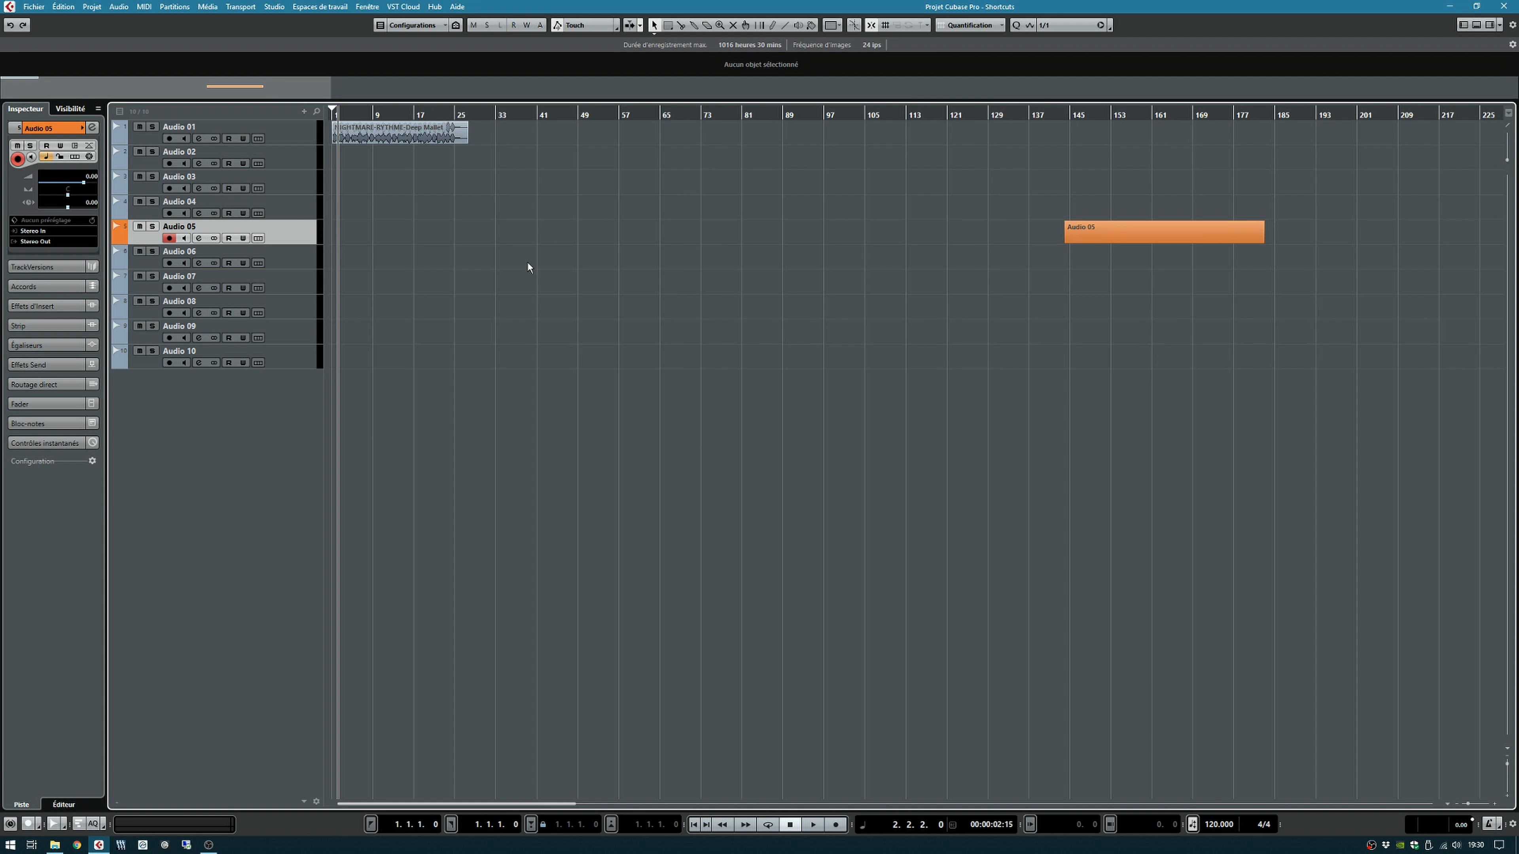
pyautogui.moveTo(1186, 354); pyautogui.dragTo(1313, 356)
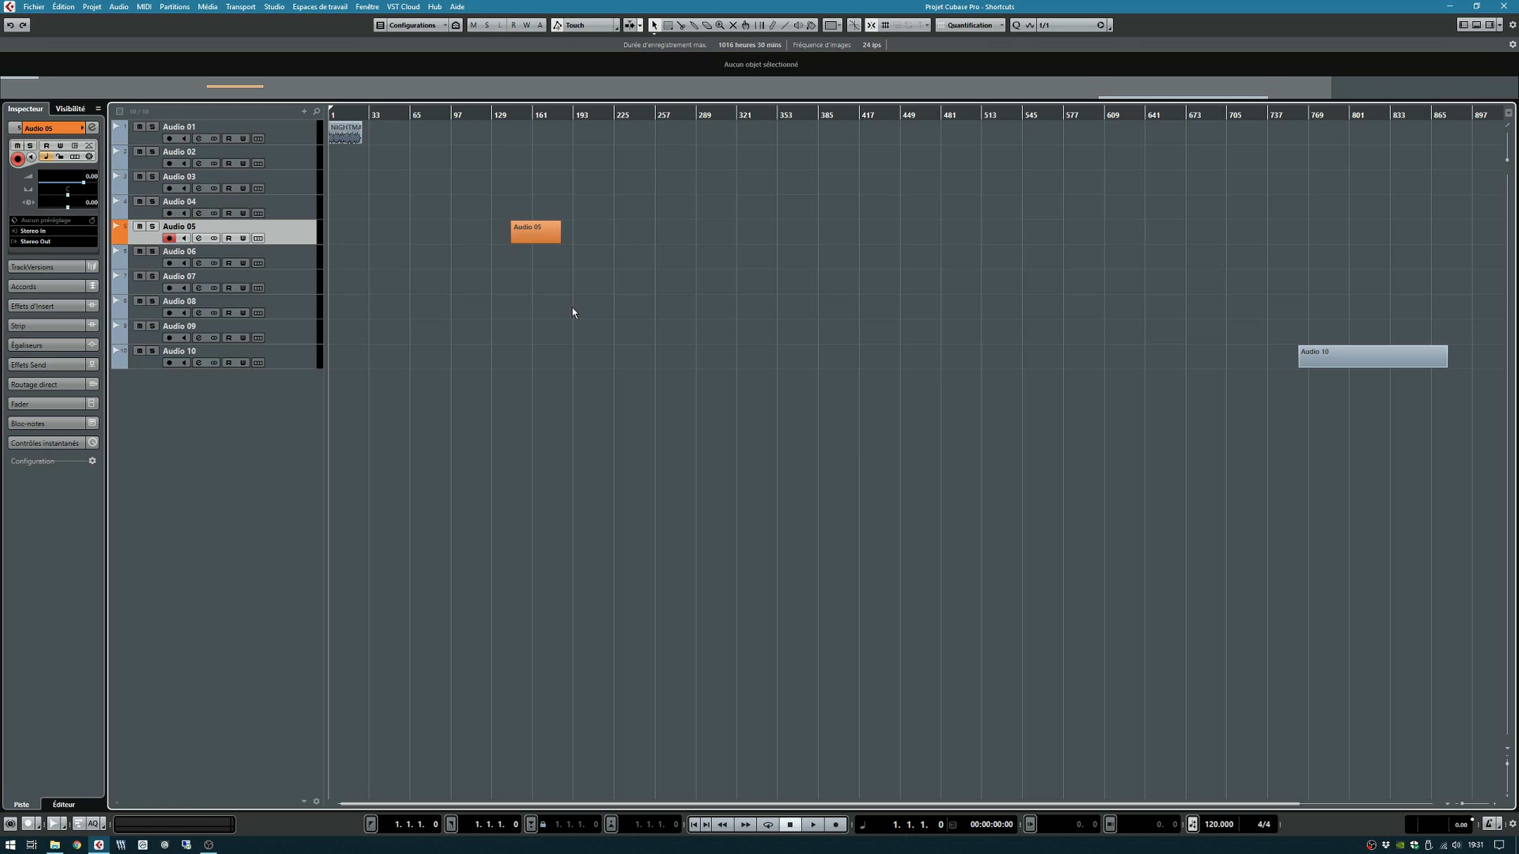
# Step: Zoom all tracks vertically between minimum and large heights, ending with all ten tracks at a moderate height
pyautogui.hotkey('shift', 'g')
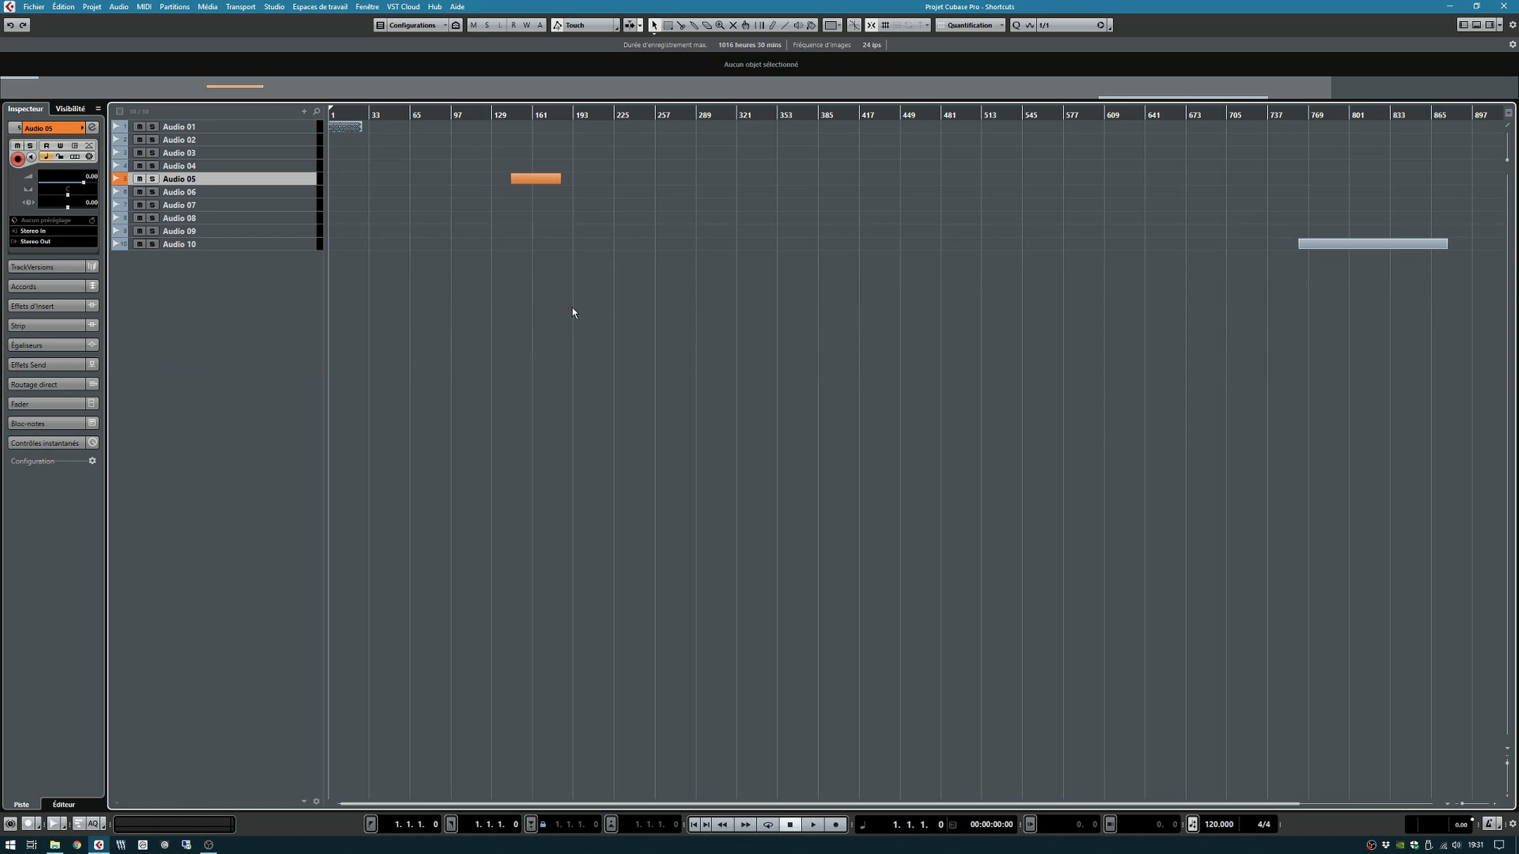
pyautogui.hotkey('shift', 'h')
pyautogui.hotkey('shift', 'h')
pyautogui.hotkey('shift', 'h')
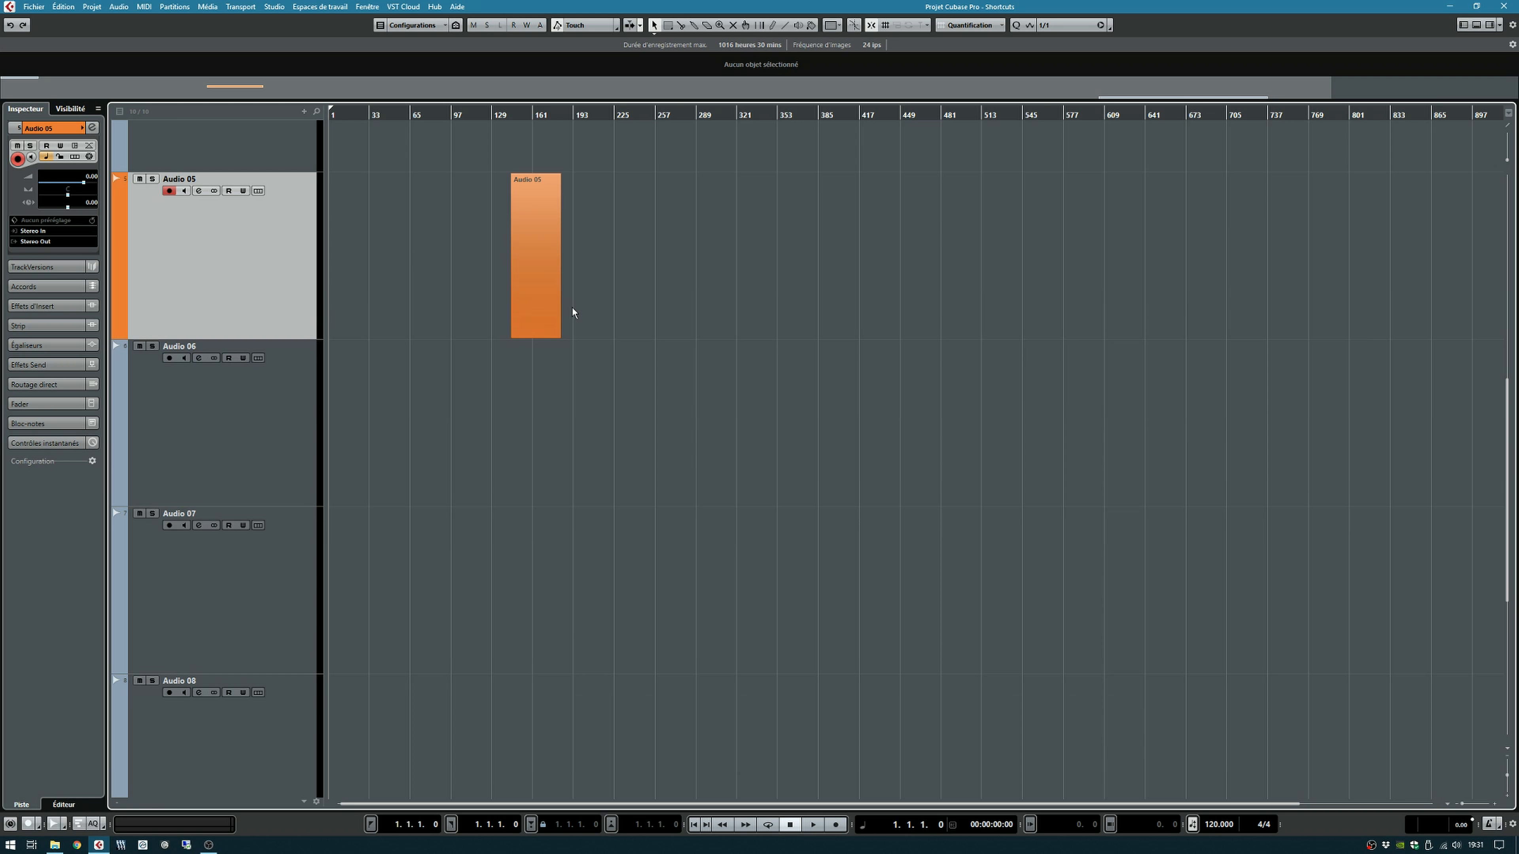
pyautogui.hotkey('shift', 'g')
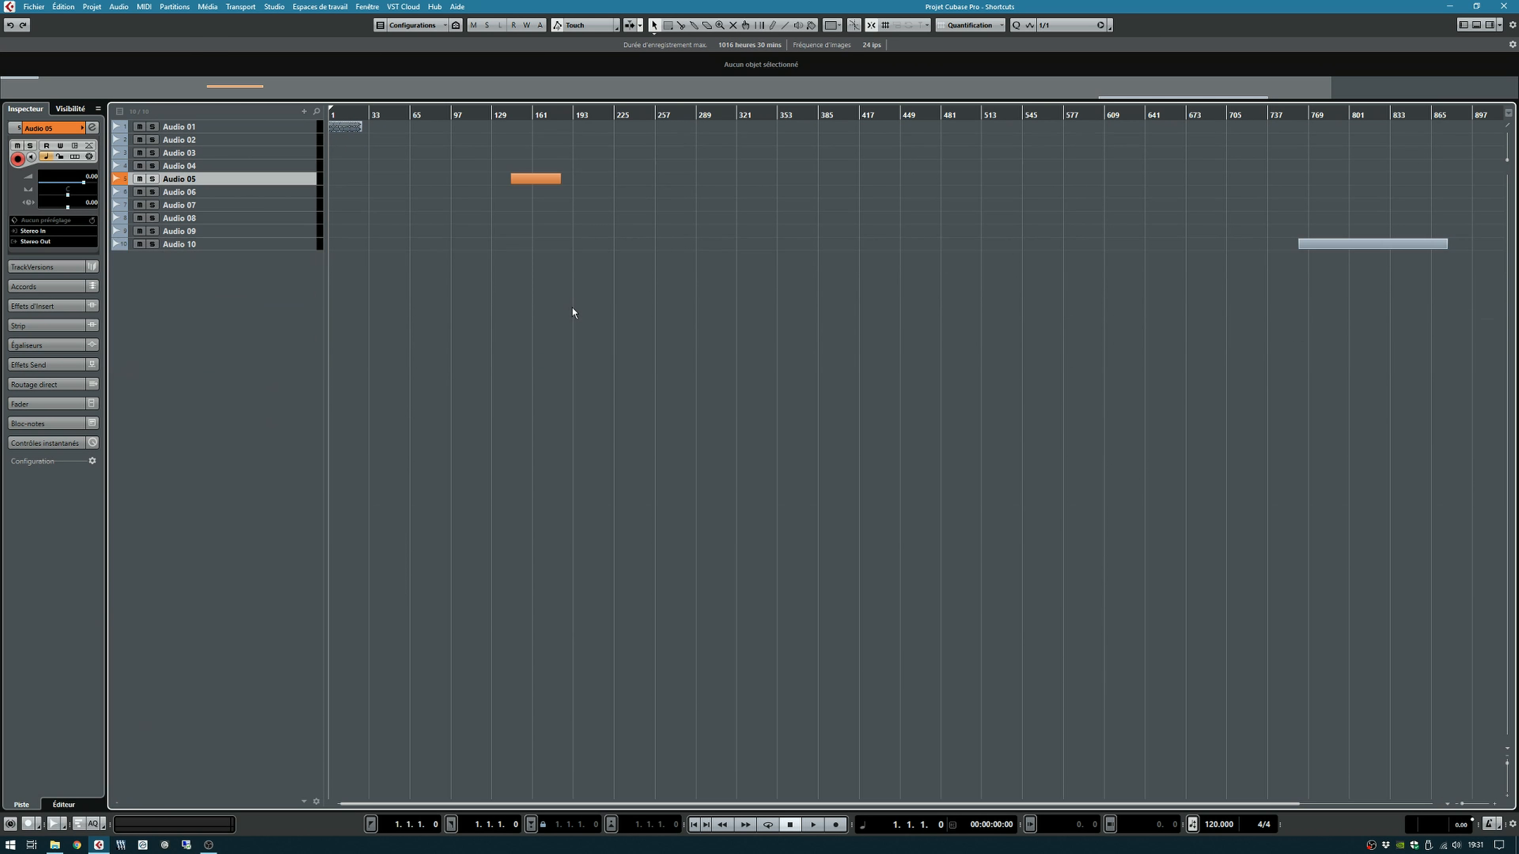
pyautogui.hotkey('shift', 'h')
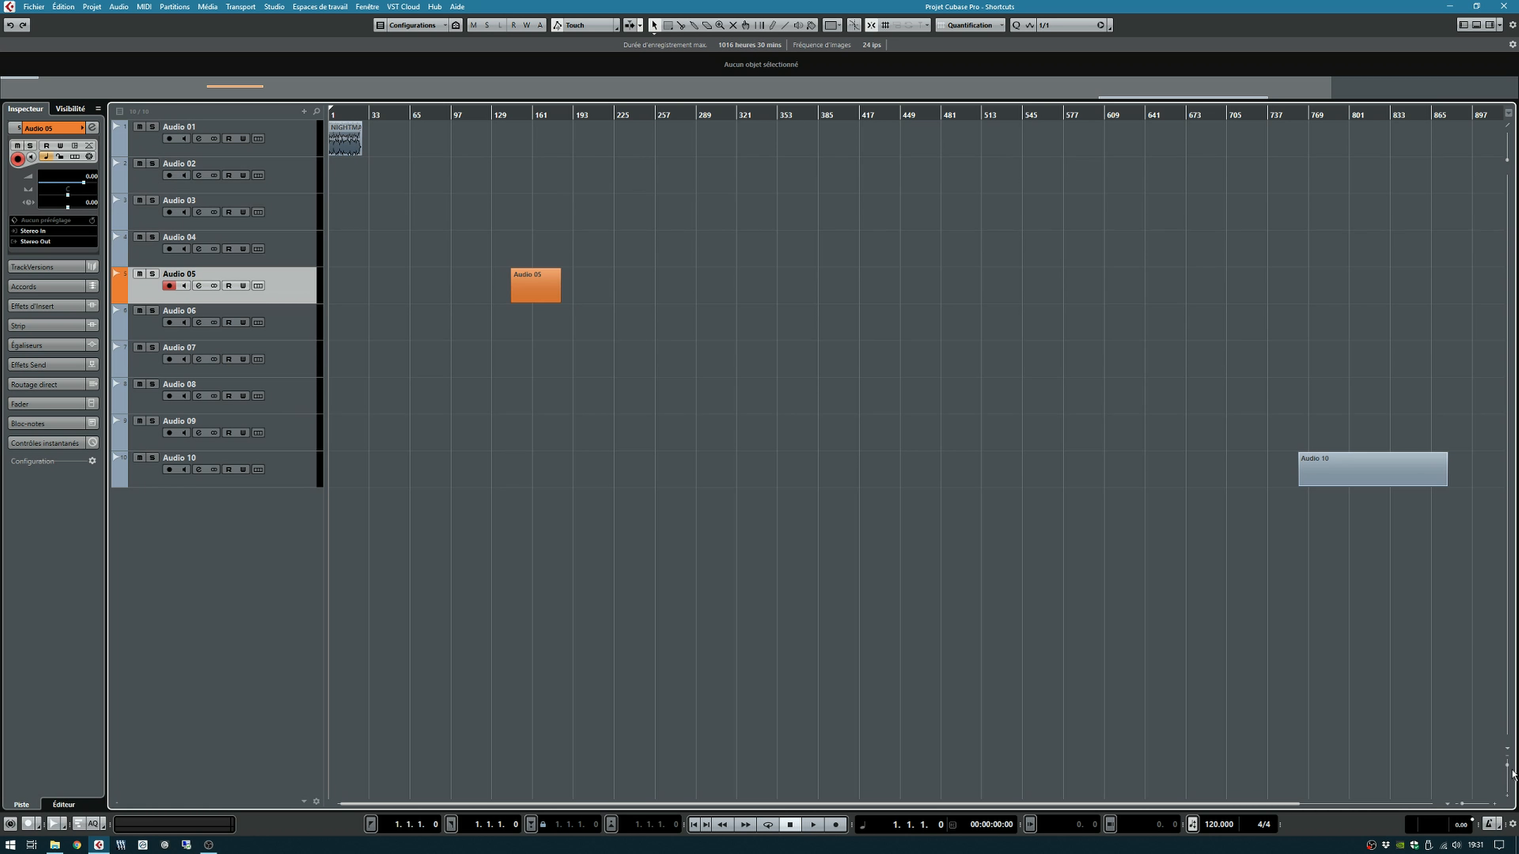
pyautogui.moveTo(1507, 767); pyautogui.dragTo(1510, 765)
# Step: Enlarge only the Audio 01 track and zoom the timeline in to about the first 40 bars
pyautogui.click(295, 148)
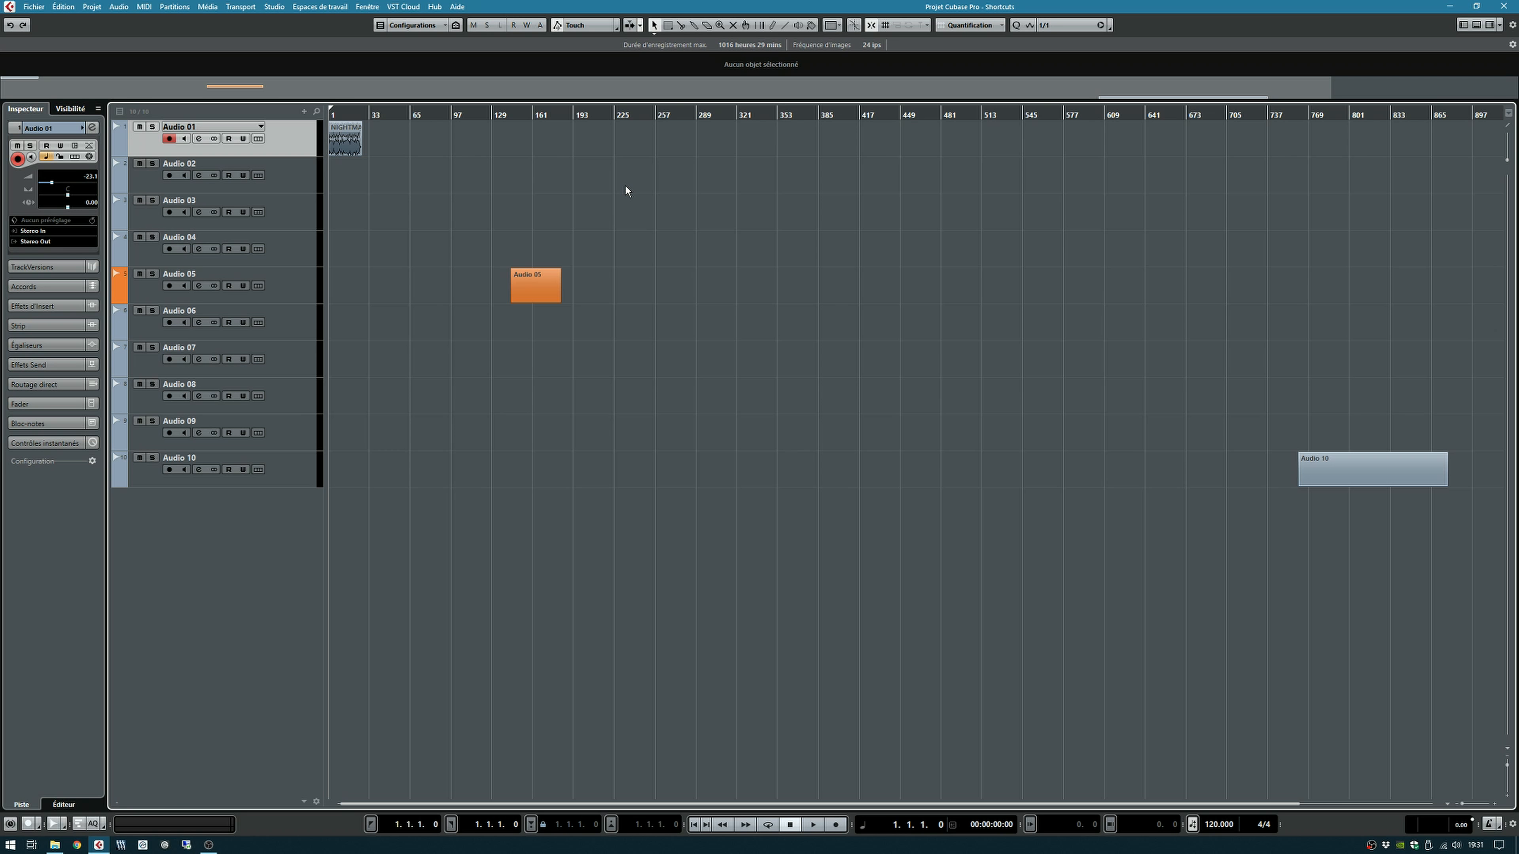
pyautogui.hotkey('ctrl', 'Down')
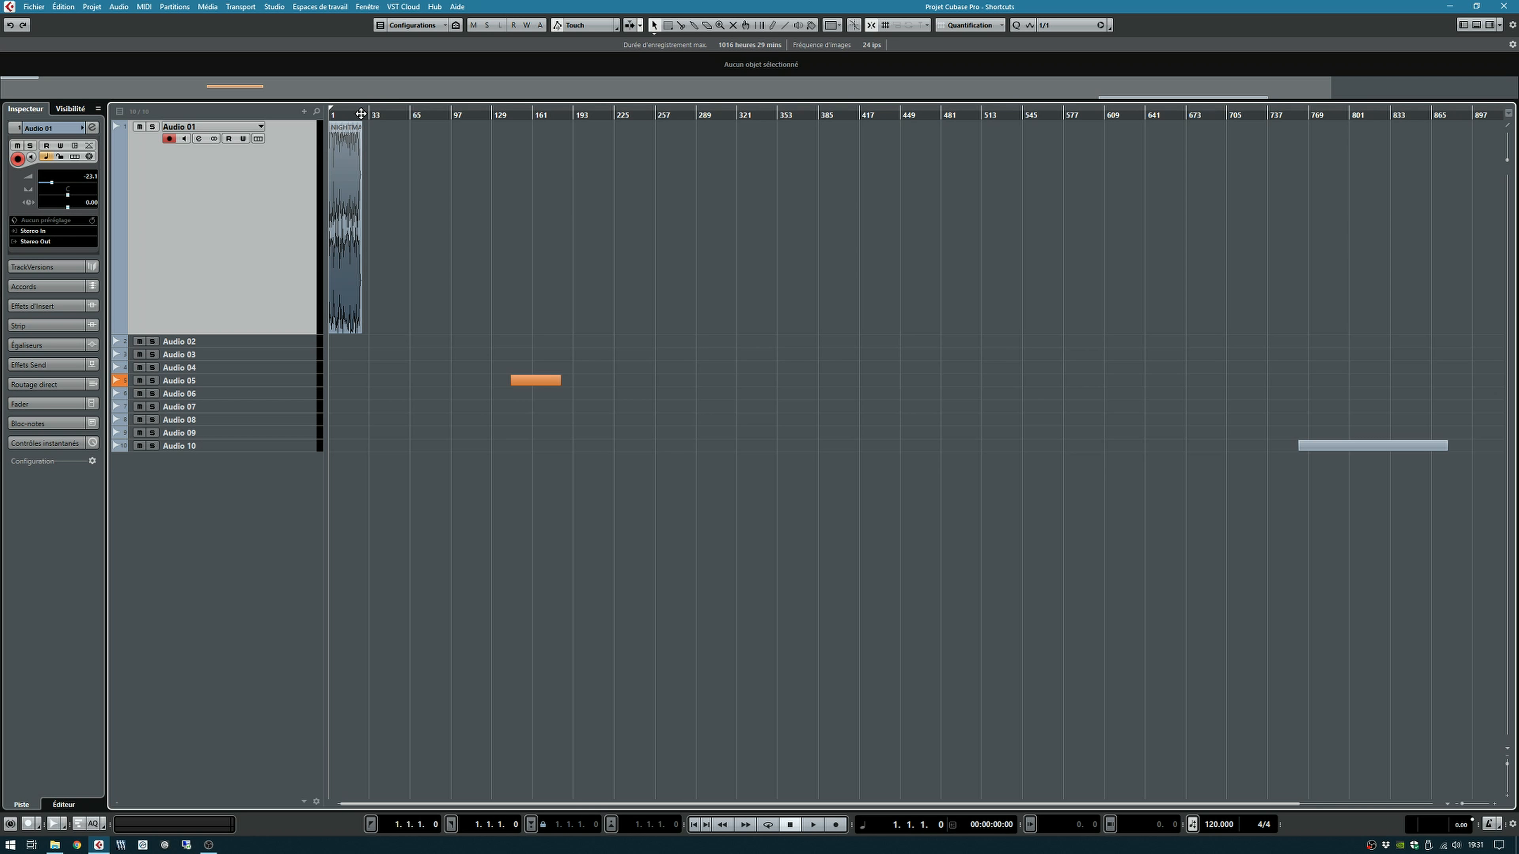
pyautogui.moveTo(362, 112); pyautogui.dragTo(231, 203)
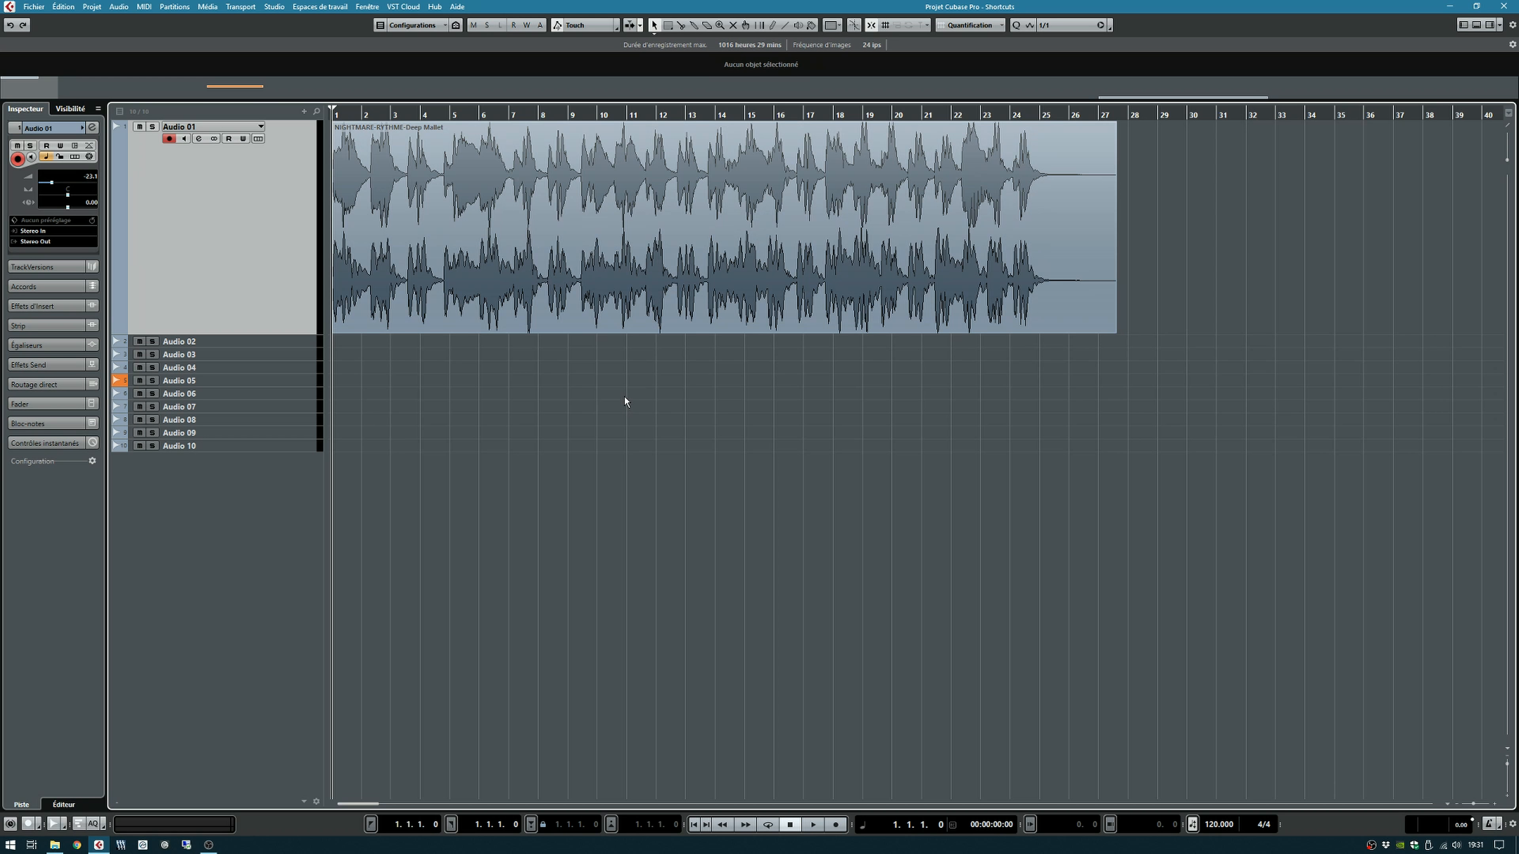
# Step: Shrink Audio 01 to minimum height and enlarge it gradually while the other tracks stay small
pyautogui.press('z')
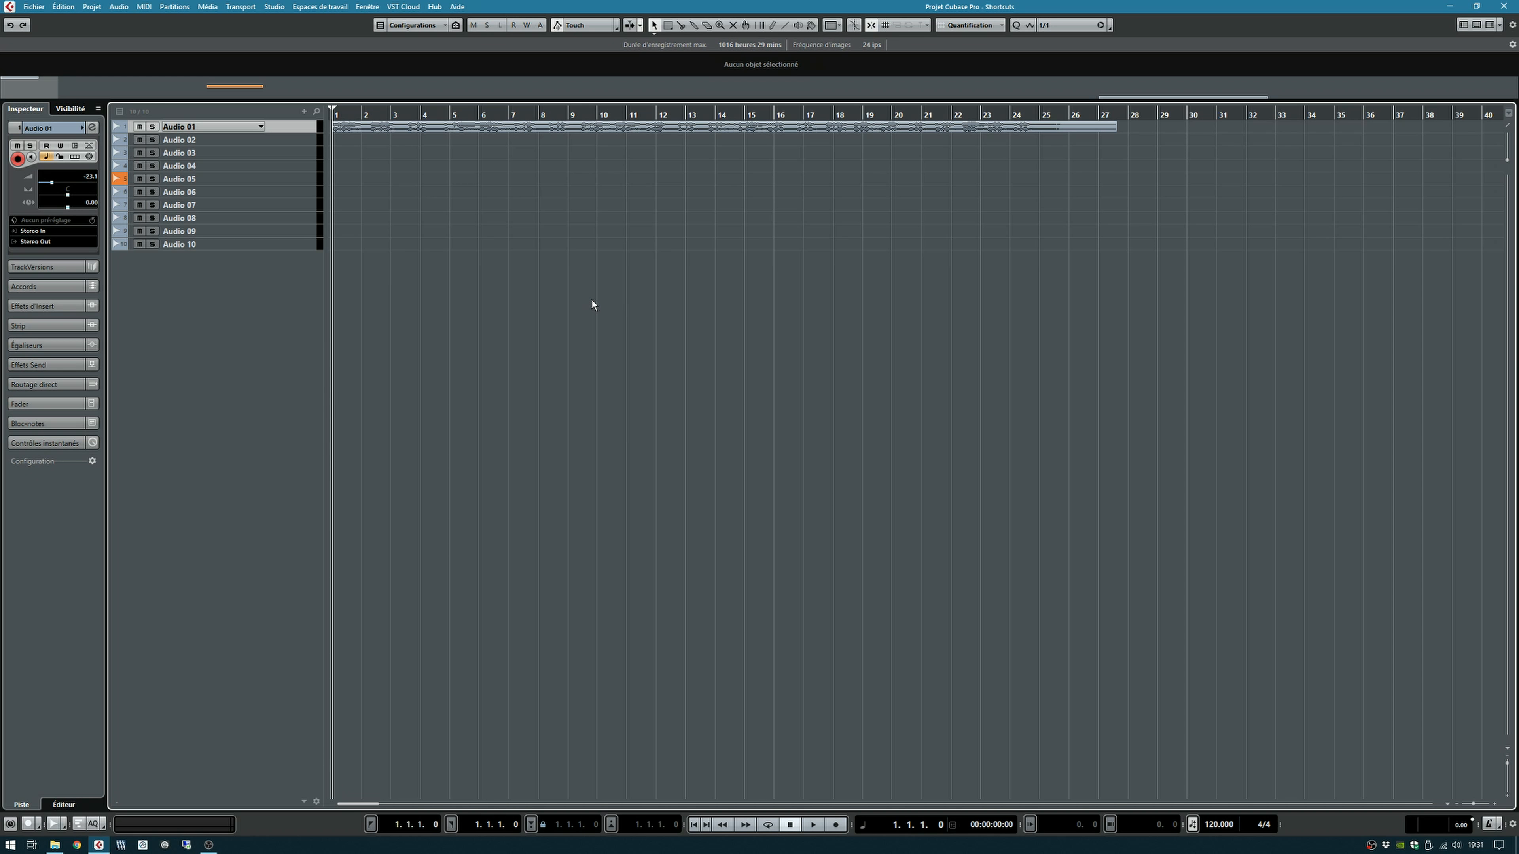
pyautogui.hotkey('alt', 'Down')
pyautogui.hotkey('alt', 'Down')
pyautogui.hotkey('alt', 'Down')
pyautogui.hotkey('alt', 'Down')
pyautogui.hotkey('alt', 'Down')
pyautogui.hotkey('alt', 'Down')
pyautogui.hotkey('alt', 'Down')
pyautogui.hotkey('alt', 'Down')
pyautogui.hotkey('alt', 'Down')
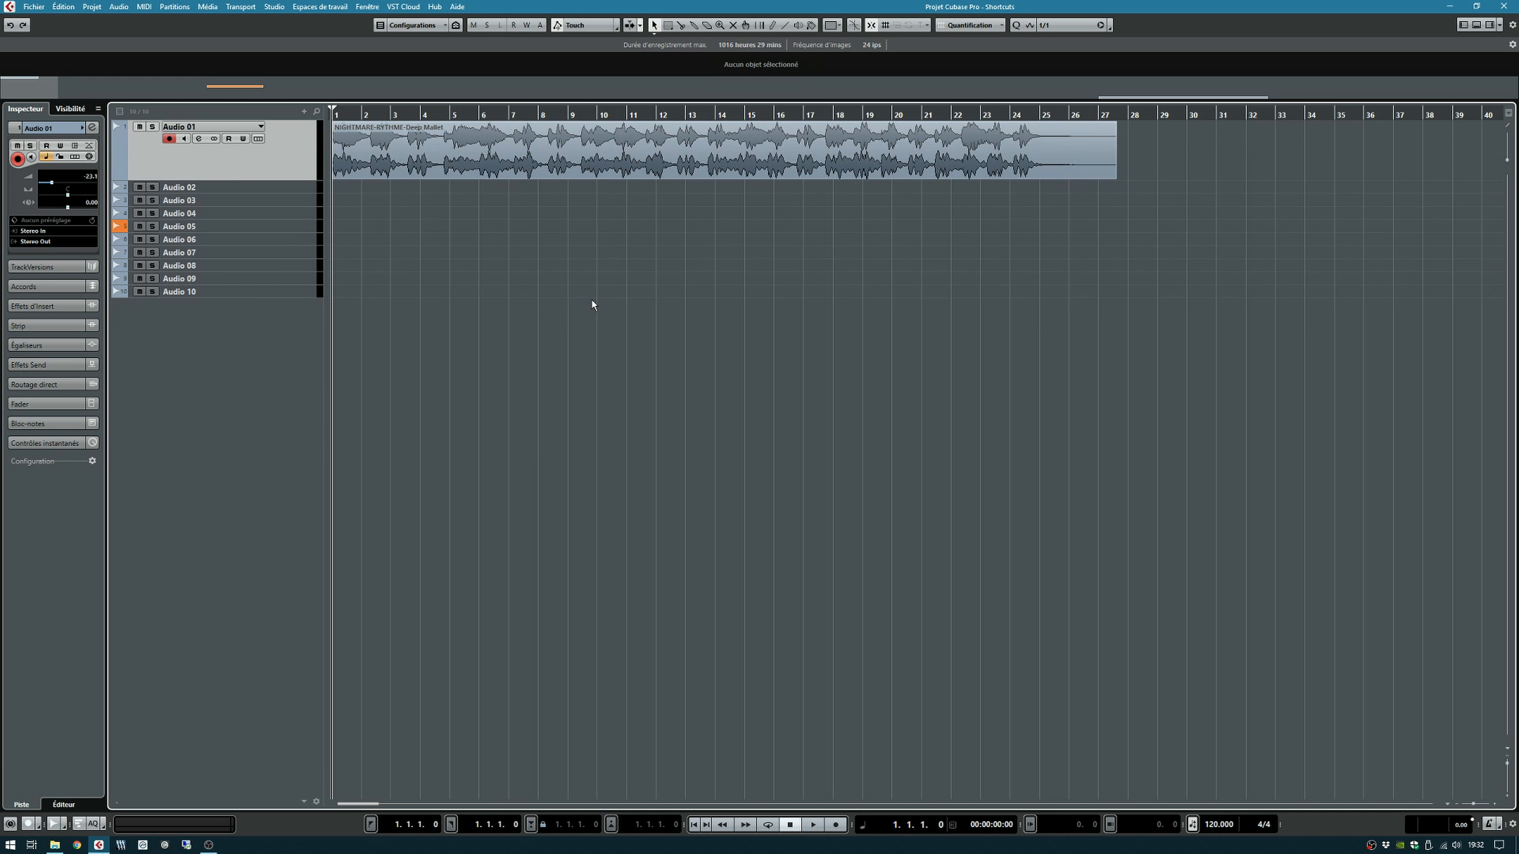
# Step: Shrink and enlarge the Audio 01 track repeatedly, ending at minimum height
pyautogui.hotkey('alt', 'Up')
pyautogui.hotkey('alt', 'Up')
pyautogui.hotkey('alt', 'Up')
pyautogui.hotkey('alt', 'Up')
pyautogui.hotkey('alt', 'Up')
pyautogui.hotkey('alt', 'Up')
pyautogui.hotkey('alt', 'Up')
pyautogui.hotkey('alt', 'Down')
pyautogui.hotkey('alt', 'Down')
pyautogui.hotkey('alt', 'Down')
pyautogui.hotkey('alt', 'Down')
pyautogui.hotkey('alt', 'Down')
pyautogui.hotkey('alt', 'Down')
pyautogui.hotkey('alt', 'Down')
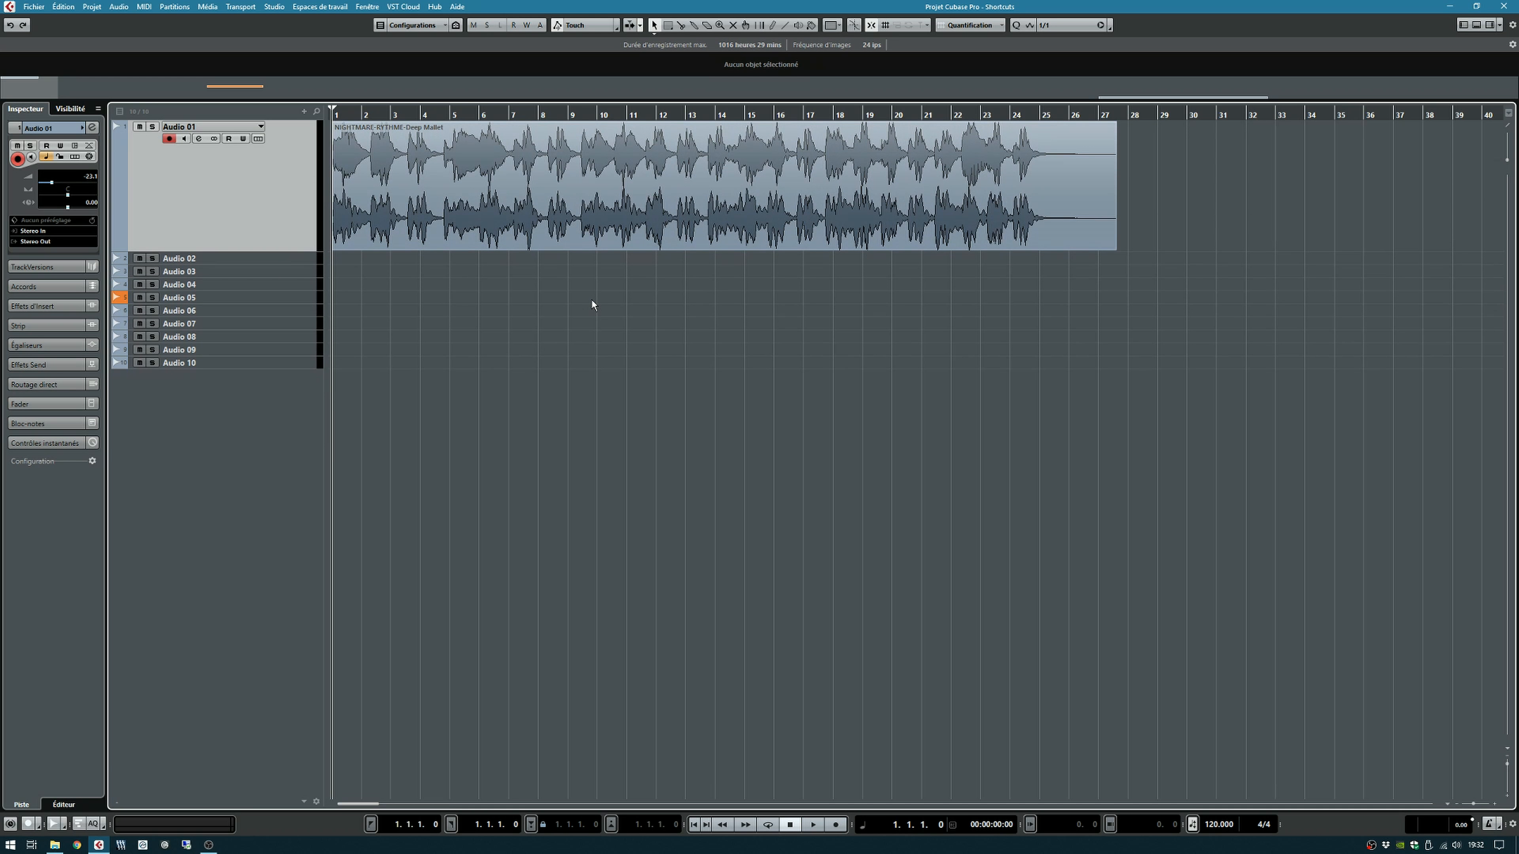
pyautogui.hotkey('alt', 'Down')
pyautogui.hotkey('alt', 'Up')
pyautogui.hotkey('alt', 'Up')
pyautogui.hotkey('alt', 'Up')
pyautogui.hotkey('alt', 'Up')
pyautogui.hotkey('alt', 'Up')
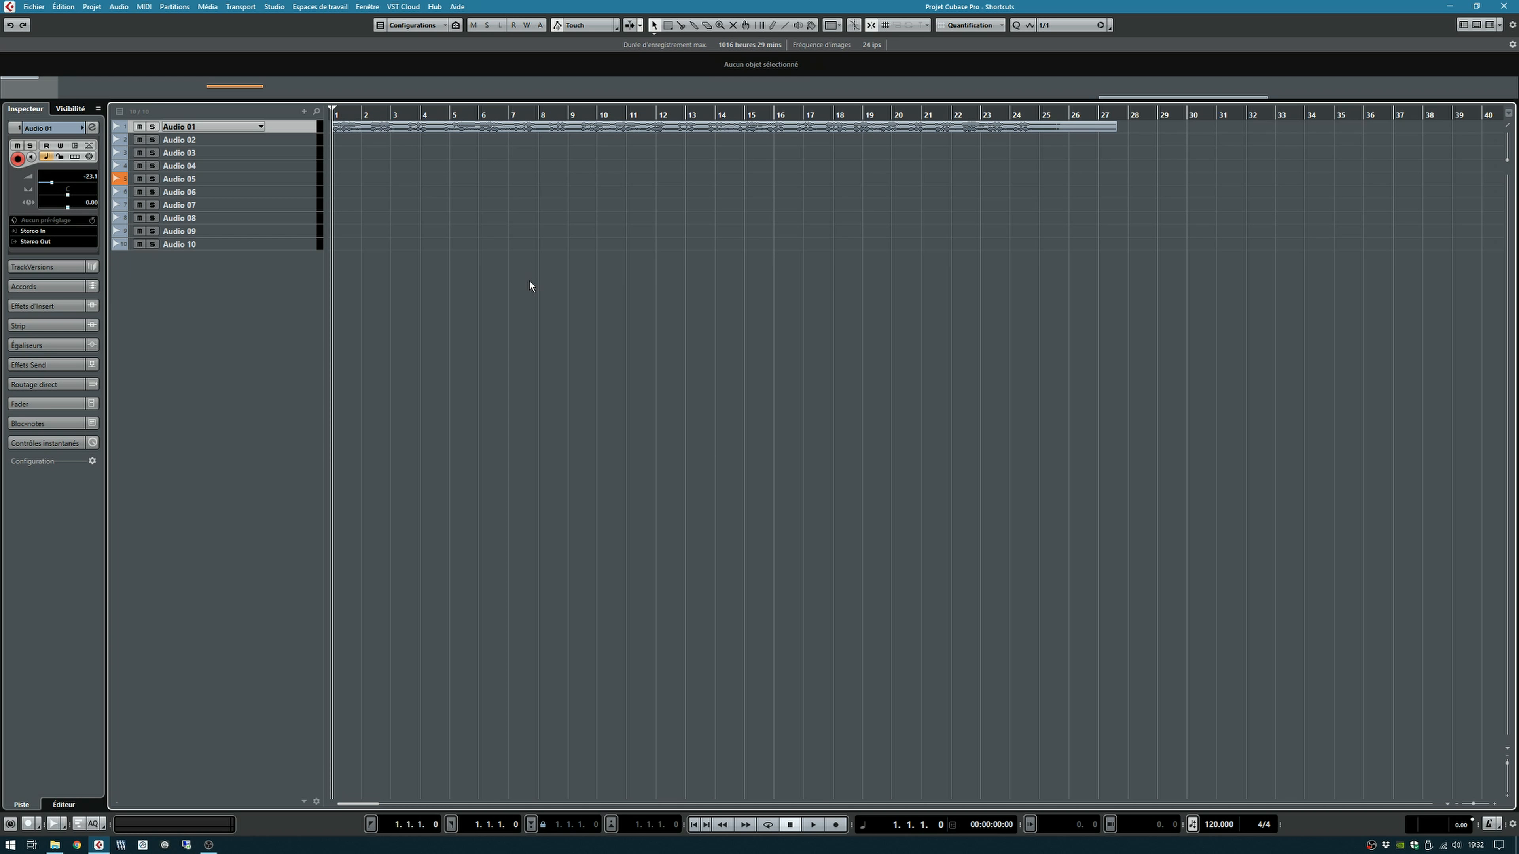
# Step: Select tracks Audio 01 to Audio 04 and assign them Color 4 (yellow)
pyautogui.keyDown('shift'); pyautogui.click(208, 164); pyautogui.keyUp('shift')
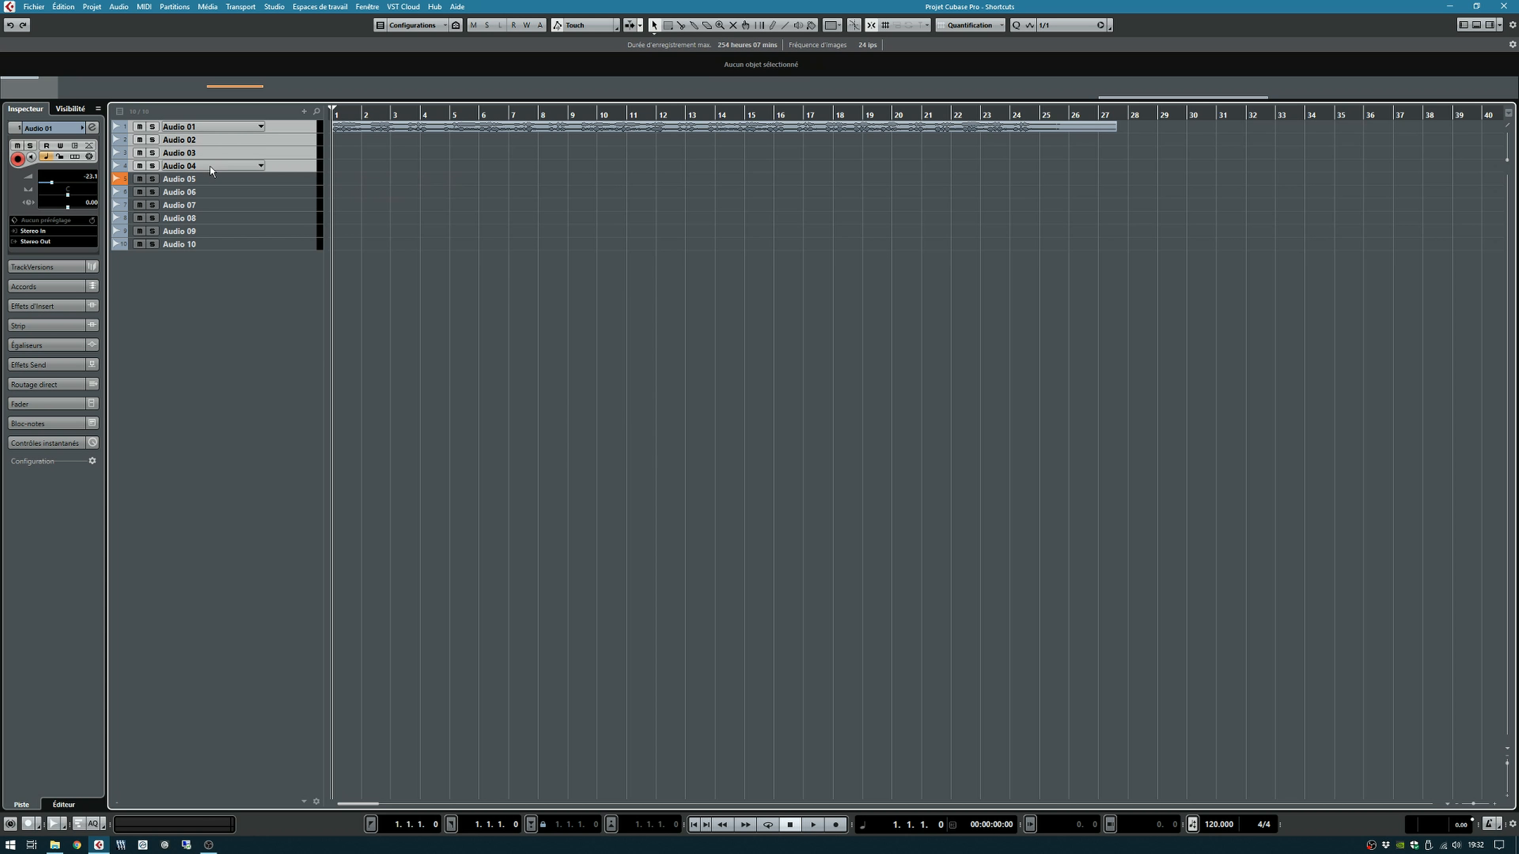
pyautogui.click(835, 25)
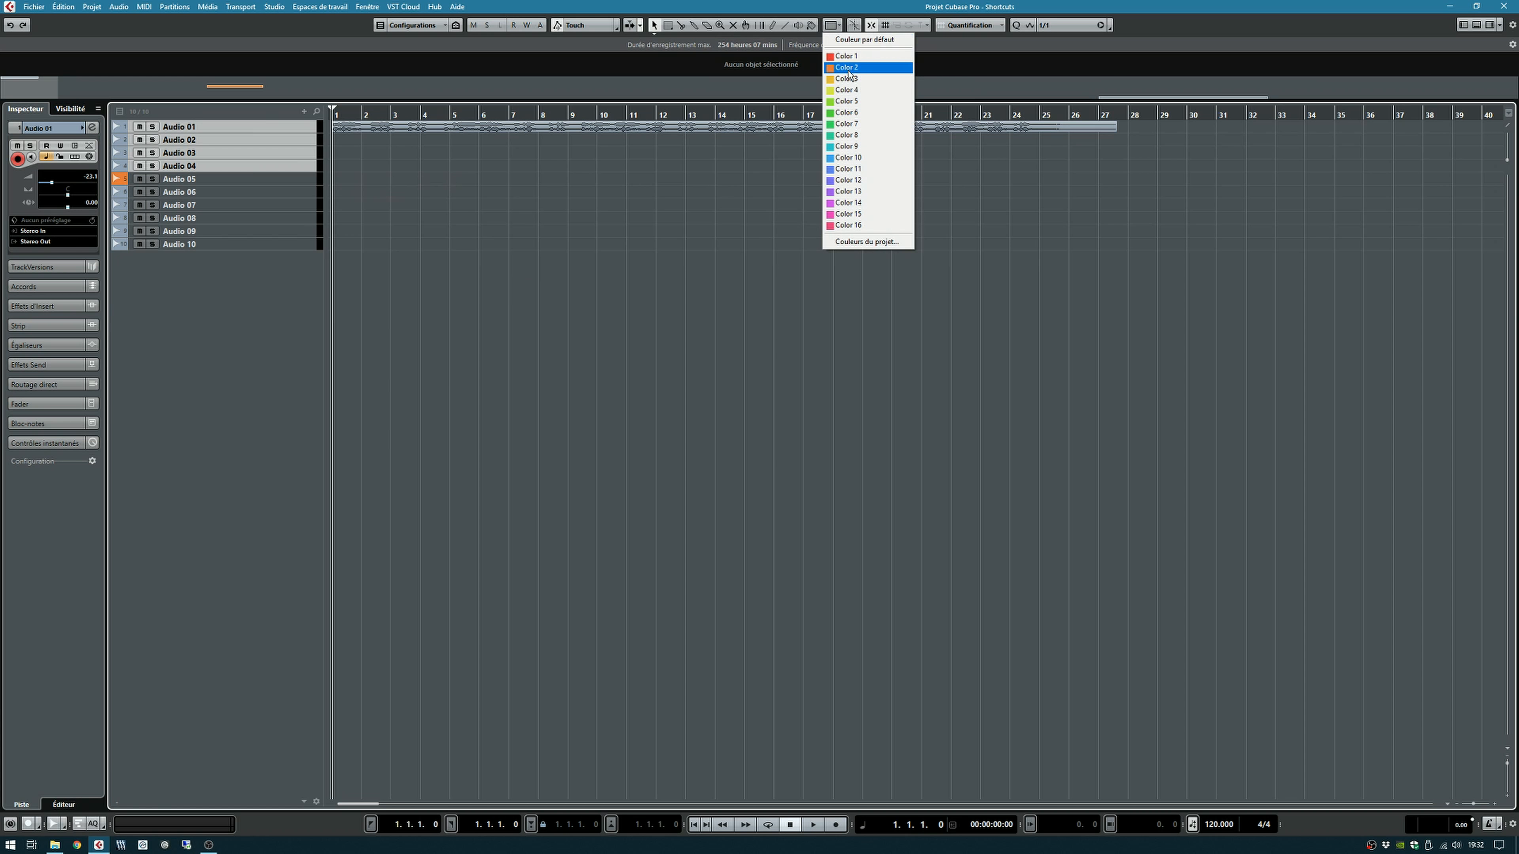
pyautogui.click(843, 90)
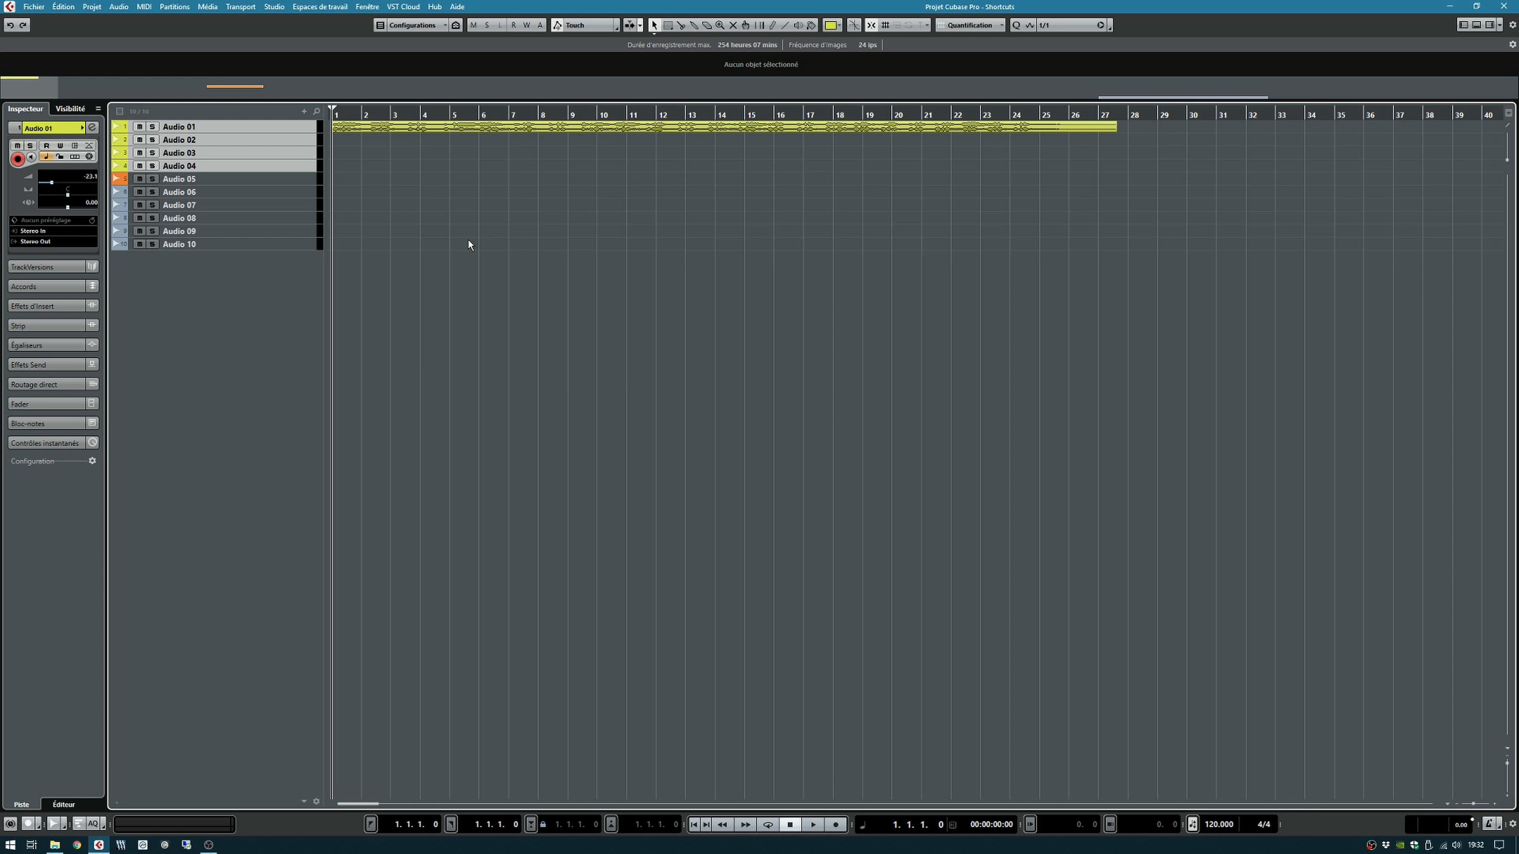
# Step: Enlarge the four selected tracks together so the Deep Mallet waveform is clearly readable
pyautogui.hotkey('alt', 'Down')
pyautogui.hotkey('alt', 'Down')
pyautogui.hotkey('alt', 'Down')
pyautogui.hotkey('alt', 'Down')
pyautogui.hotkey('alt', 'Down')
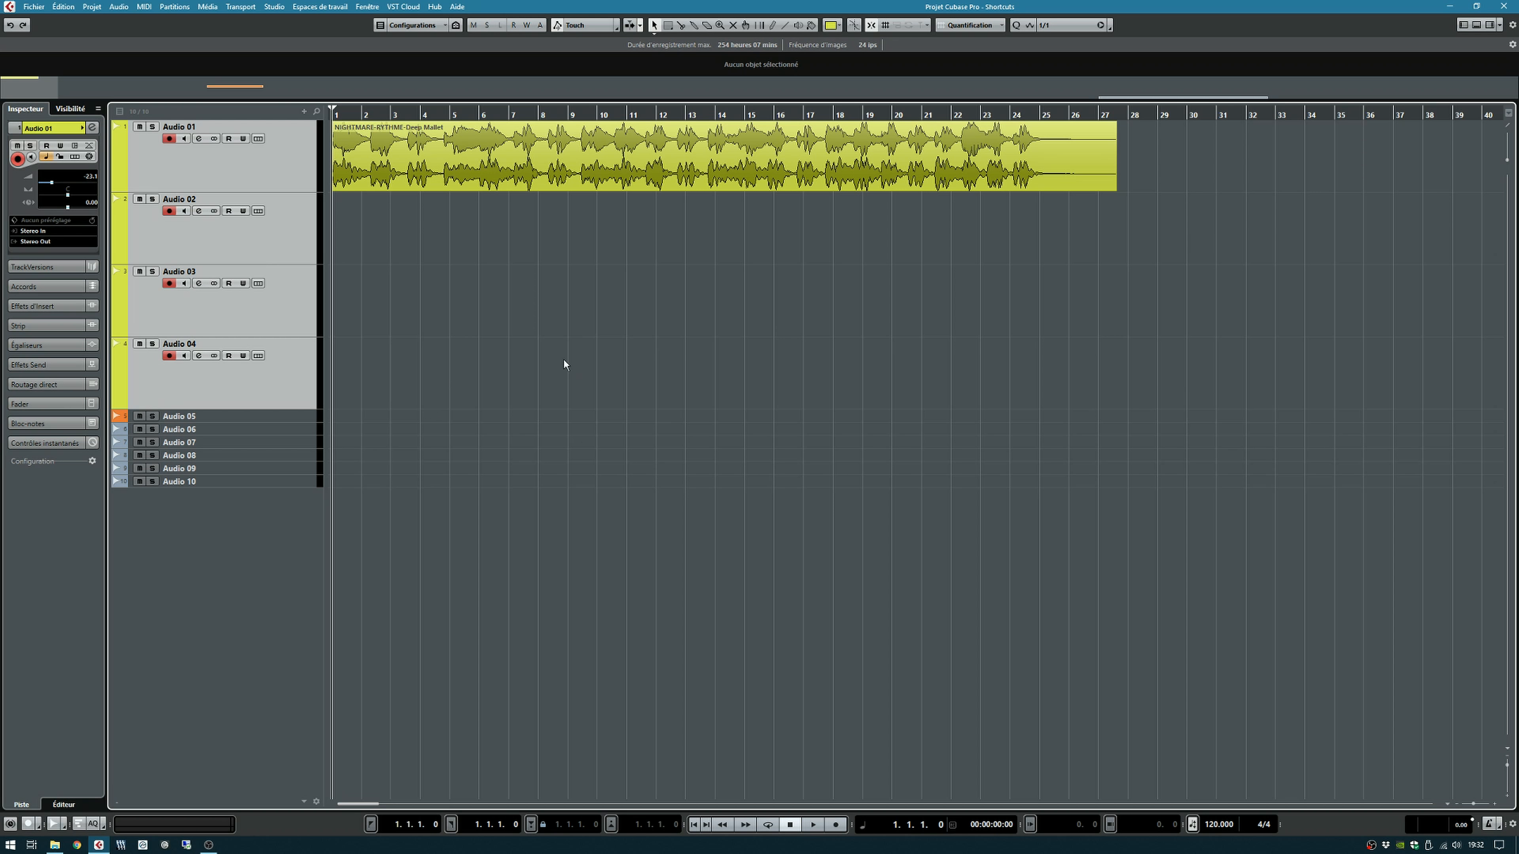
# Step: Set the locator range on the ruler, with the left locator at bar 35 and the right locator at bar 91
pyautogui.press('g')
pyautogui.press('g')
pyautogui.press('g')
pyautogui.press('g')
pyautogui.press('g')
pyautogui.press('g')
pyautogui.press('g')
pyautogui.press('g')
pyautogui.press('g')
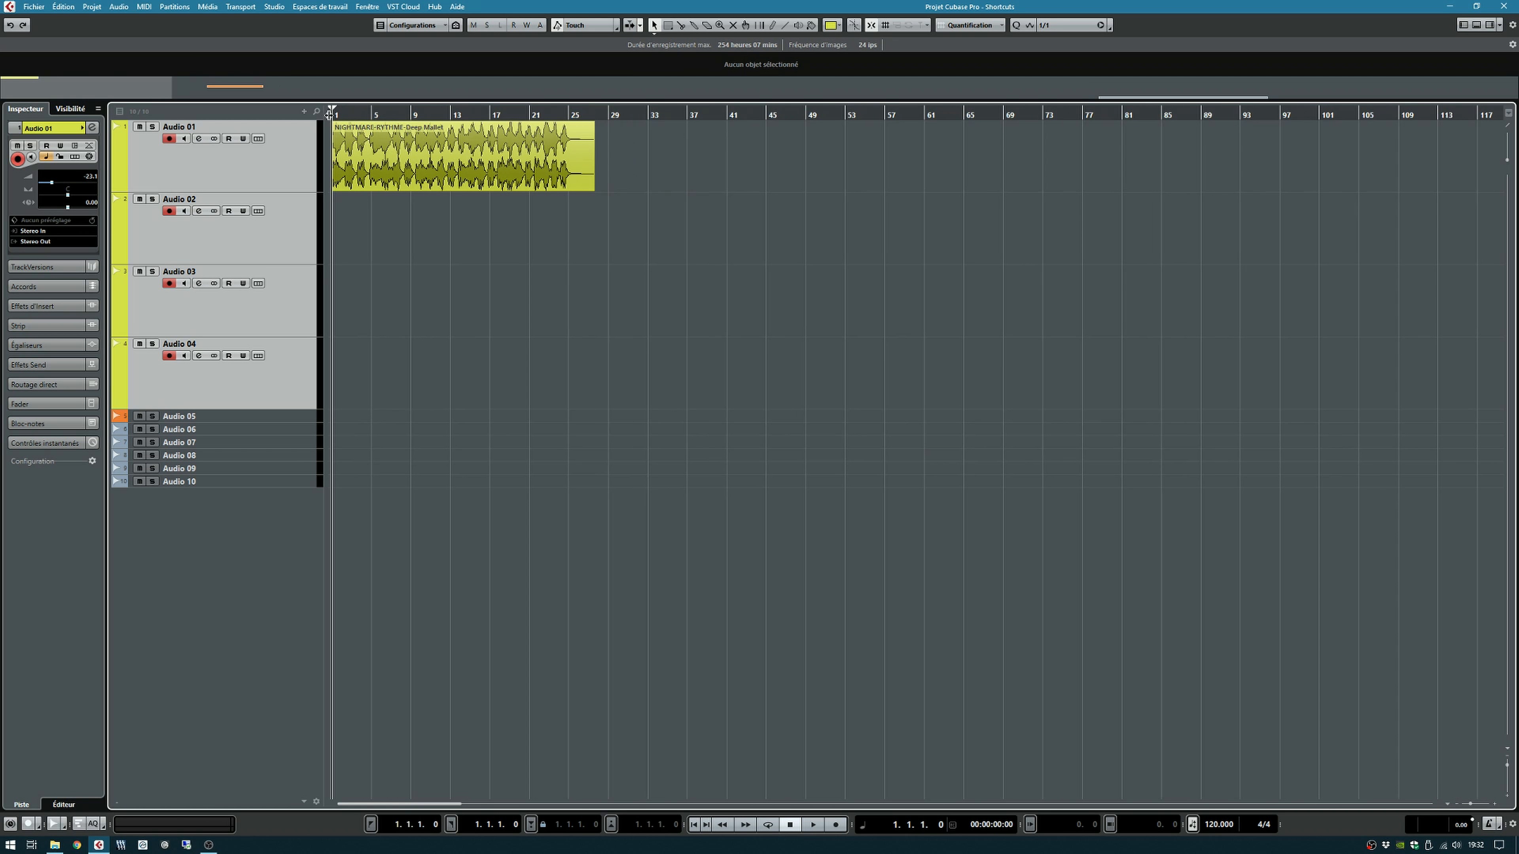
pyautogui.press('g')
pyautogui.press('g')
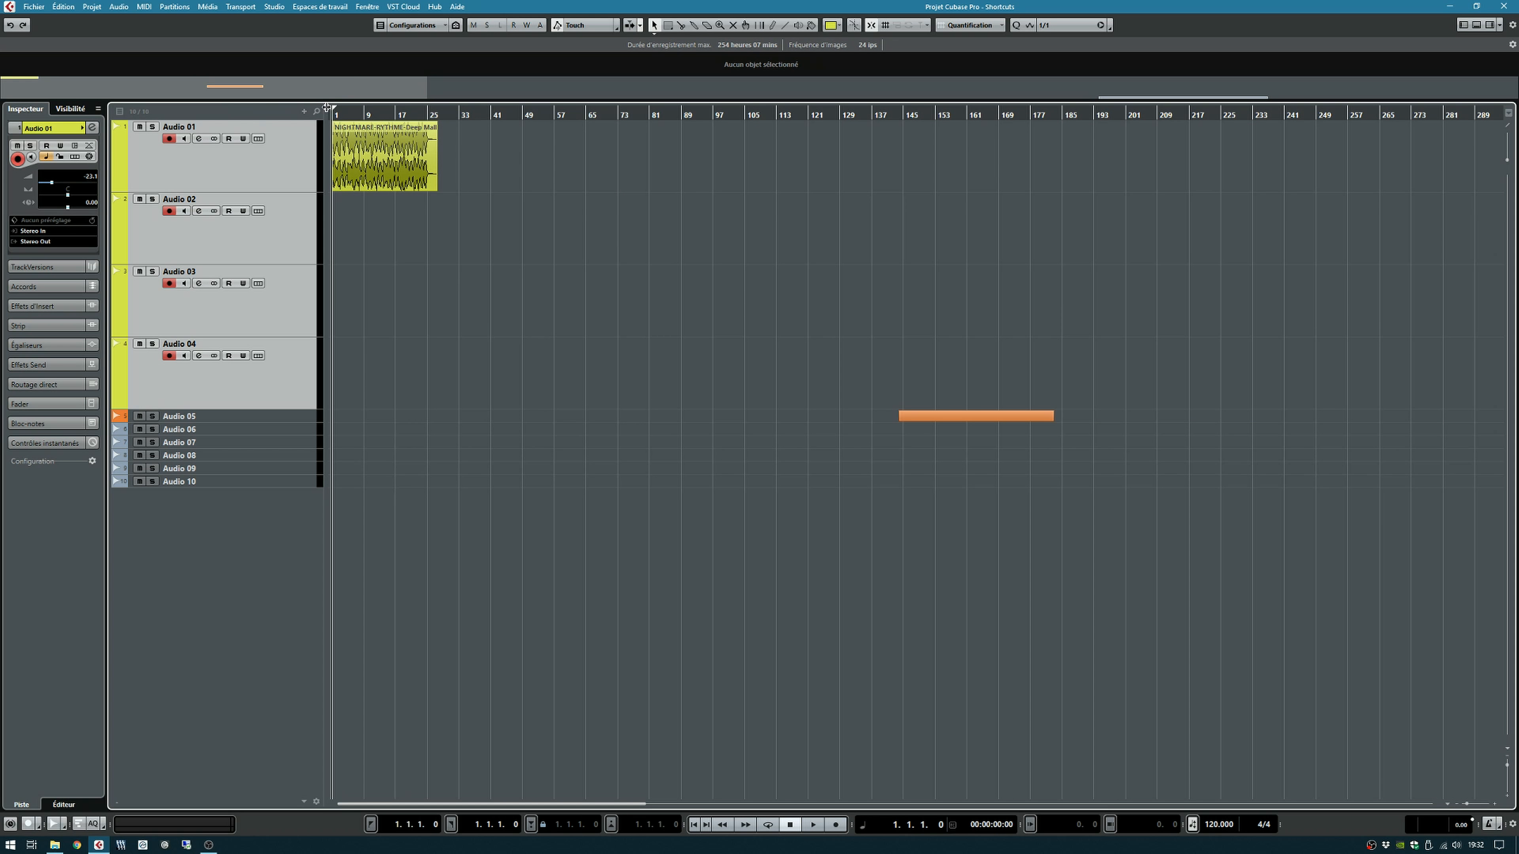
pyautogui.moveTo(333, 105); pyautogui.dragTo(687, 107)
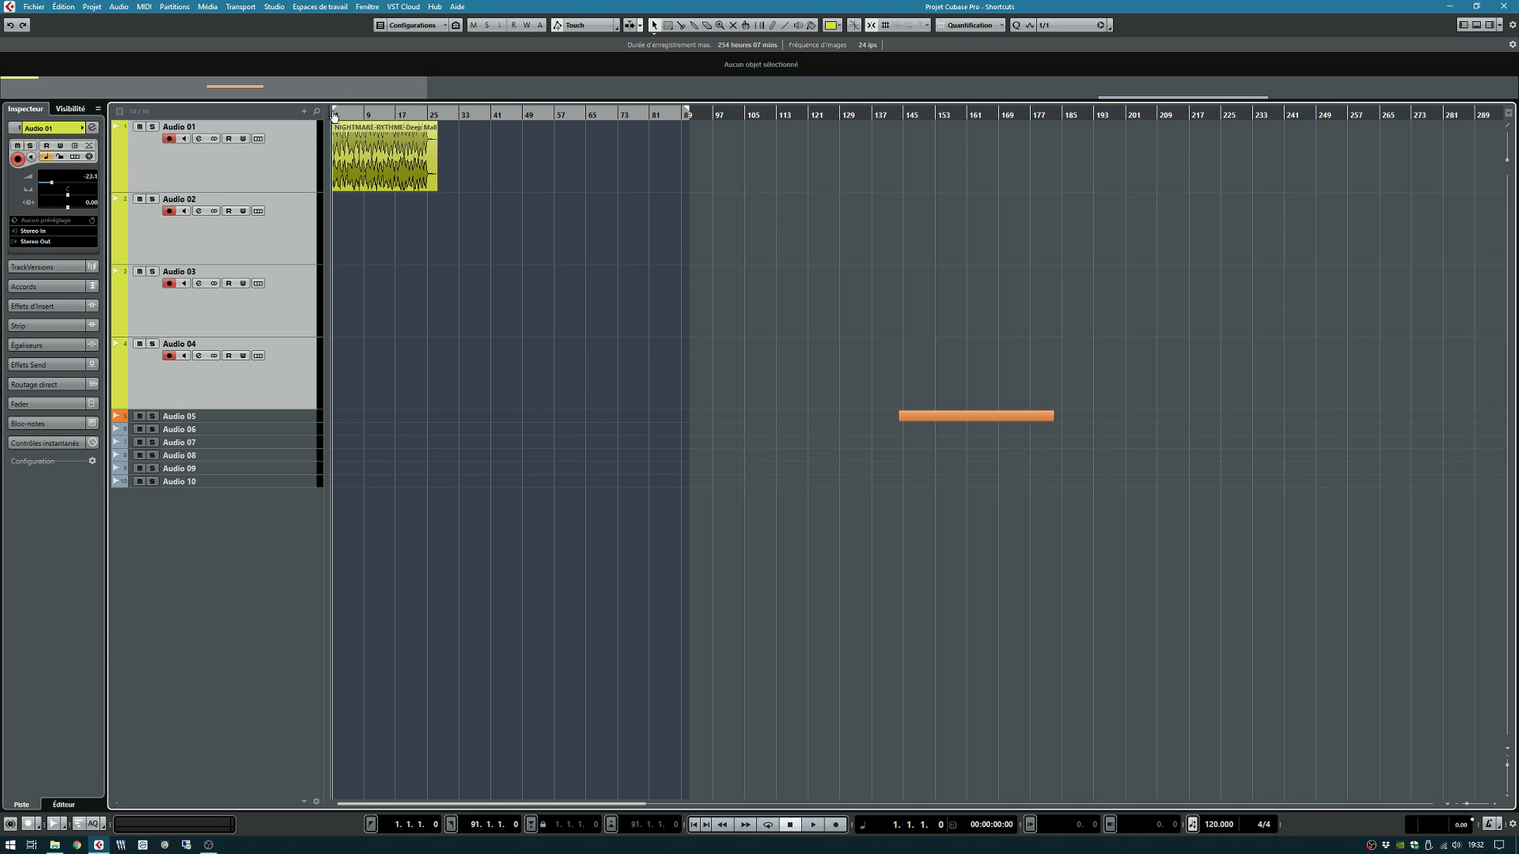
pyautogui.moveTo(334, 111); pyautogui.dragTo(468, 111)
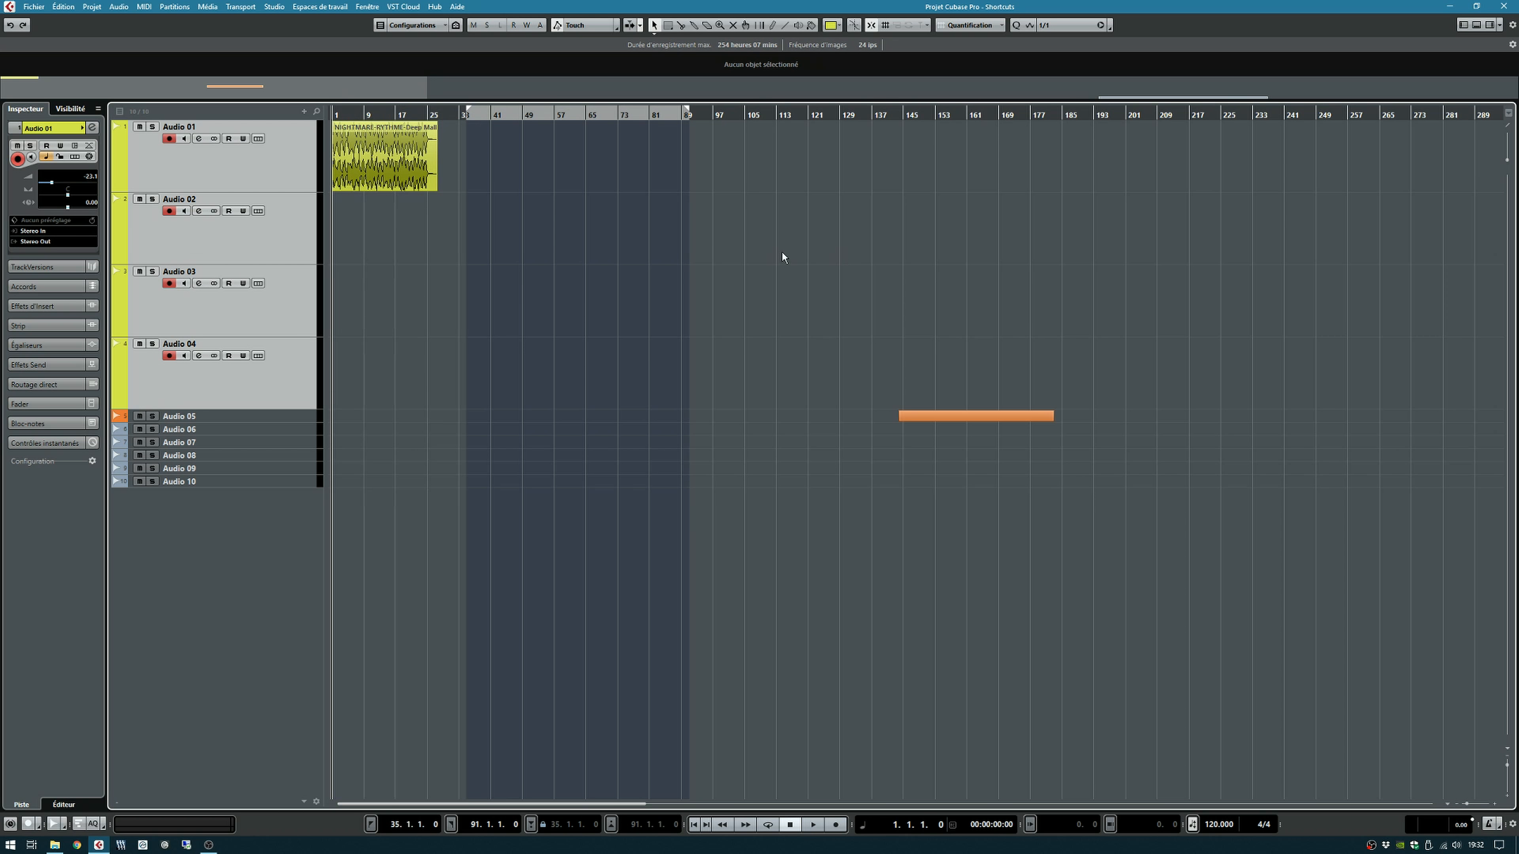
# Step: Place the project cursor at bar 95 and shift the whole locator range so it spans bars 51 to 107
pyautogui.moveTo(640, 116); pyautogui.dragTo(705, 116)
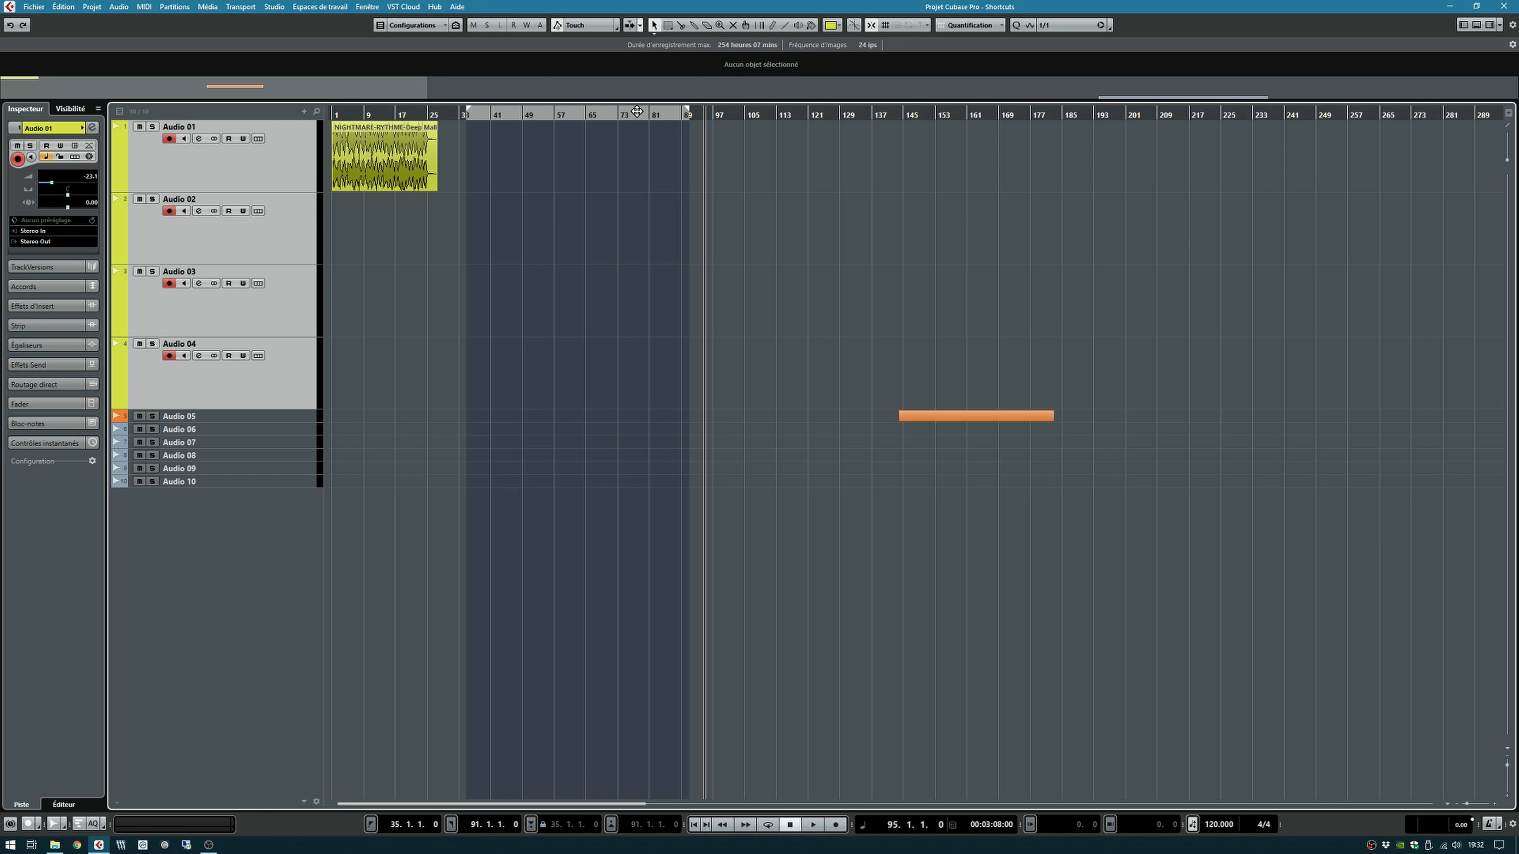
pyautogui.moveTo(466, 113); pyautogui.dragTo(529, 114)
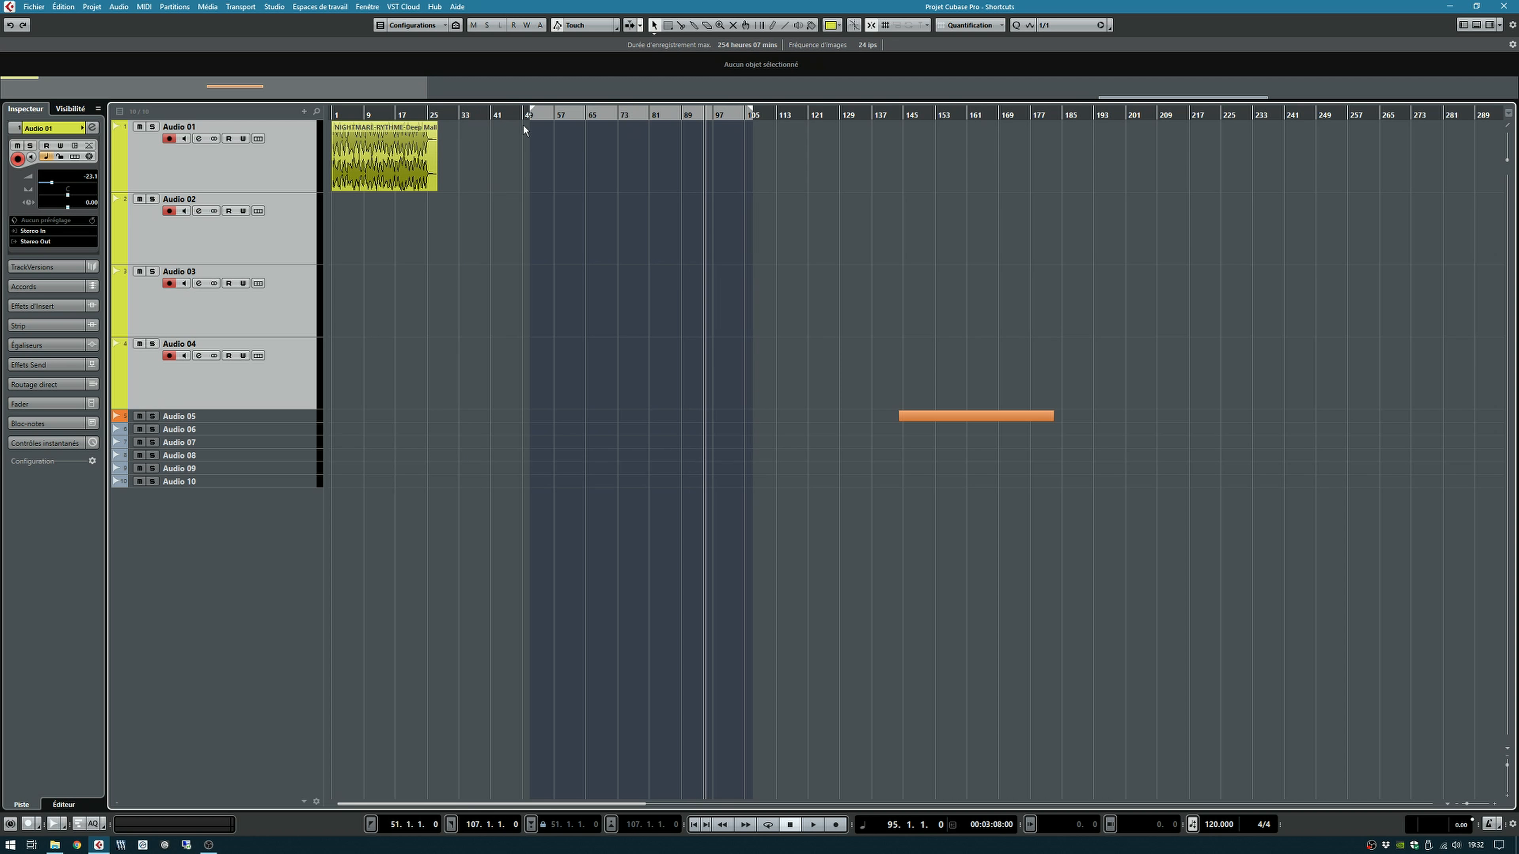
# Step: Set the left locator directly to bar 33 and the right locator to bar 49 on the ruler
pyautogui.keyDown('ctrl'); pyautogui.click(464, 113); pyautogui.keyUp('ctrl')
pyautogui.keyDown('ctrl'); pyautogui.click(460, 117); pyautogui.keyUp('ctrl')
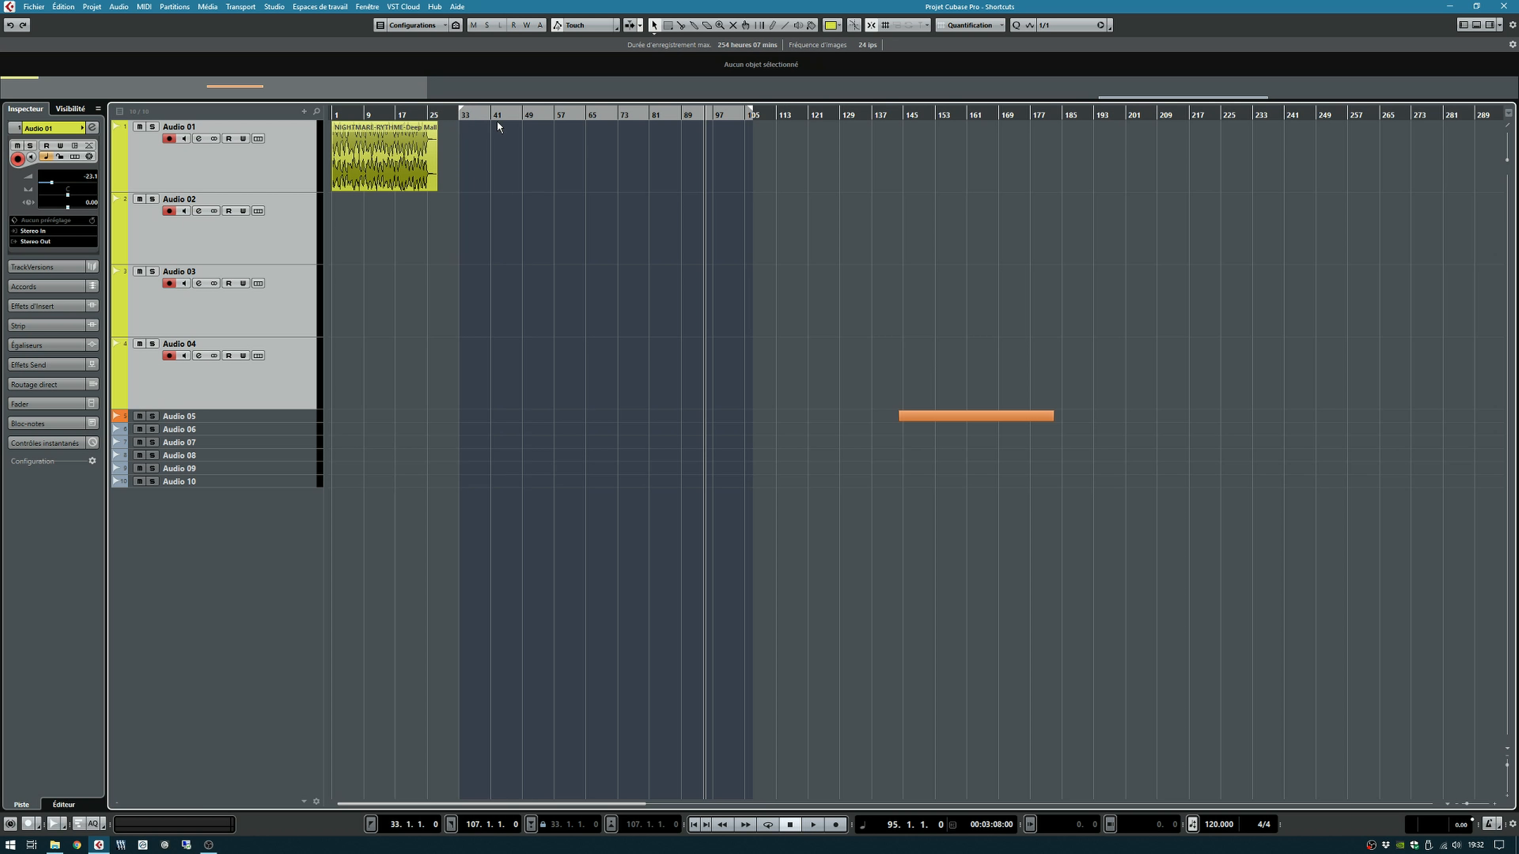
pyautogui.keyDown('alt'); pyautogui.click(526, 113); pyautogui.keyUp('alt')
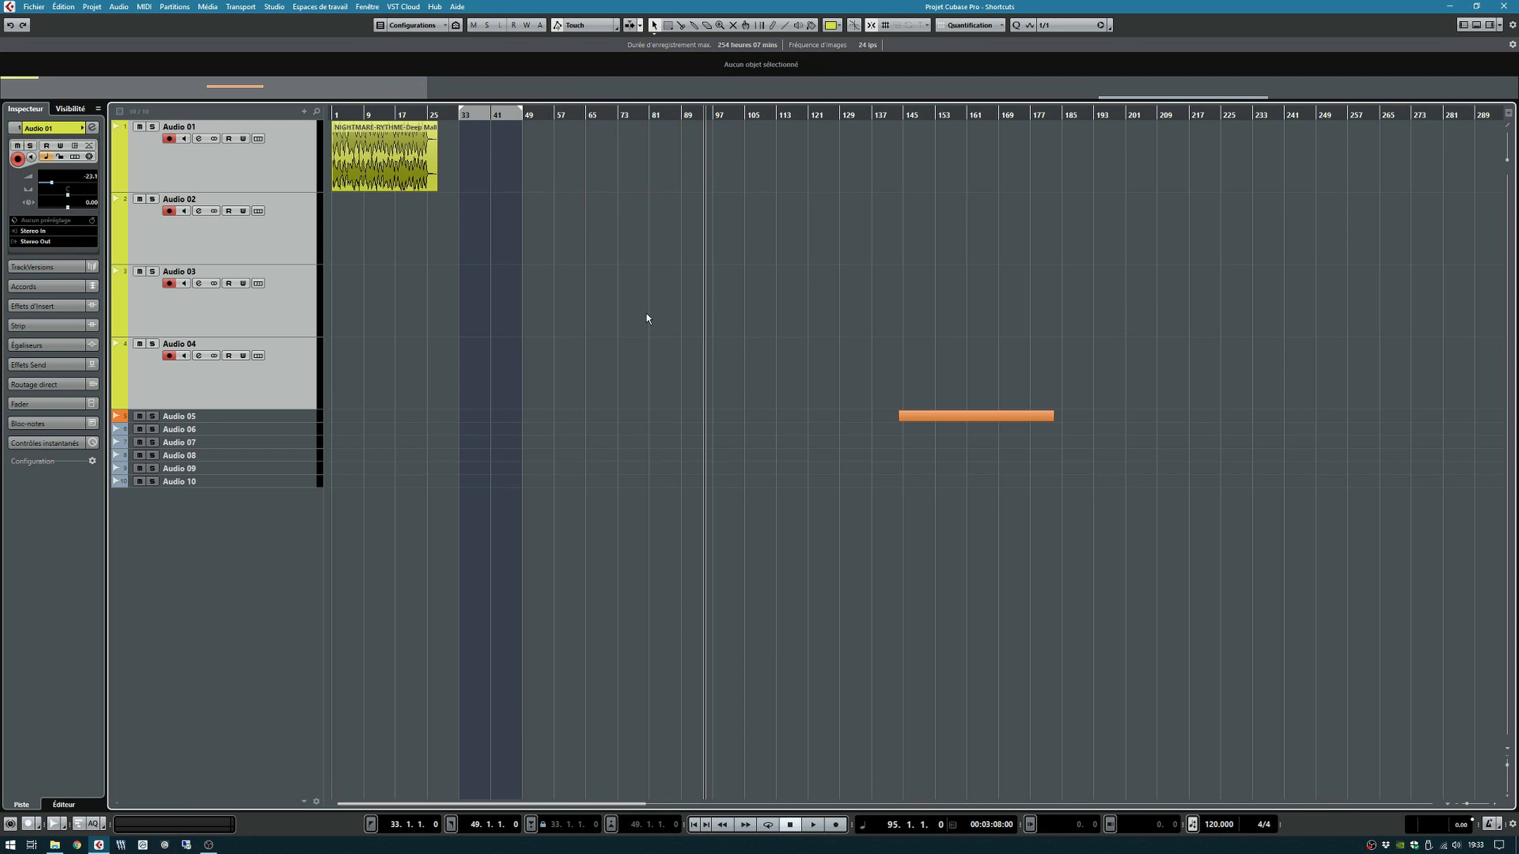
# Step: Toggle cycle playback on and off several times, leaving it switched on
pyautogui.press('KP_Divide')
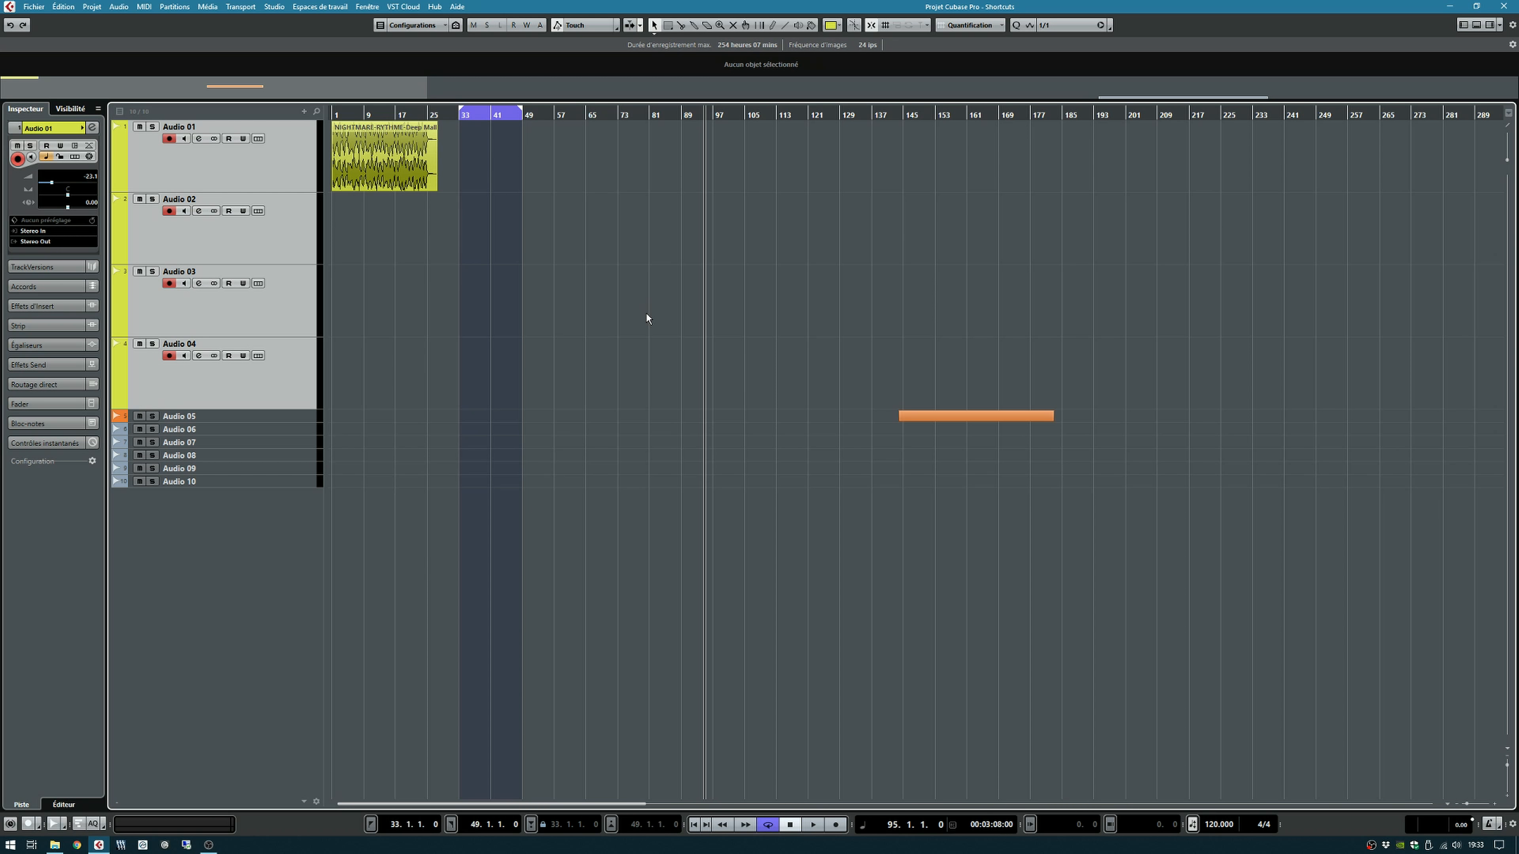
pyautogui.press('KP_Divide')
pyautogui.press('KP_Divide')
pyautogui.press('KP_Divide')
pyautogui.press('KP_Divide')
pyautogui.press('KP_Divide')
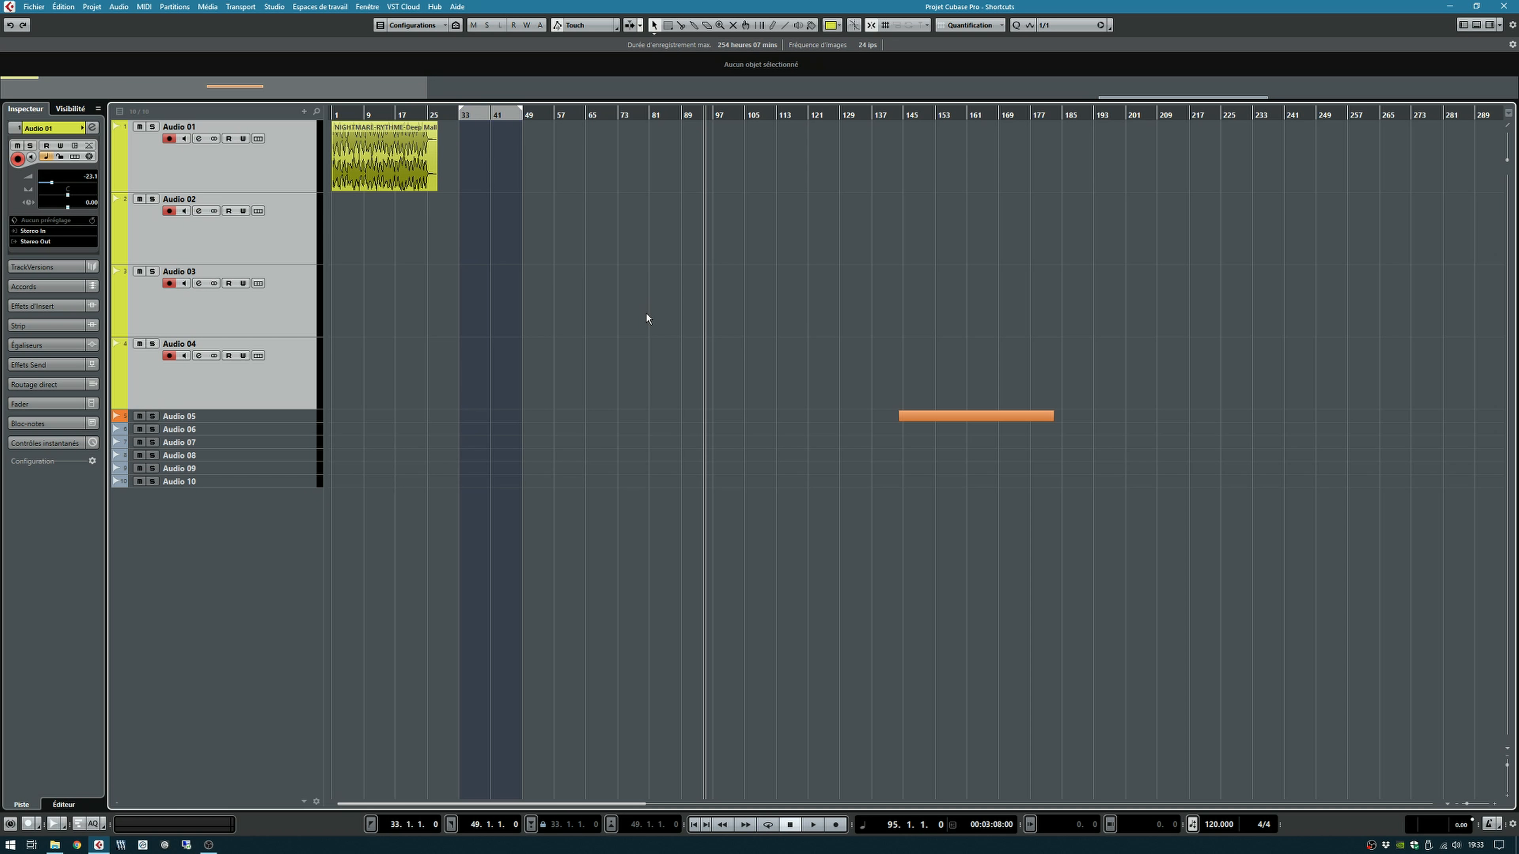
pyautogui.press('KP_Divide')
# Step: Place the project cursor at bar 42 and extend the right locator of the cycle range to bar 57
pyautogui.moveTo(508, 116); pyautogui.dragTo(494, 125)
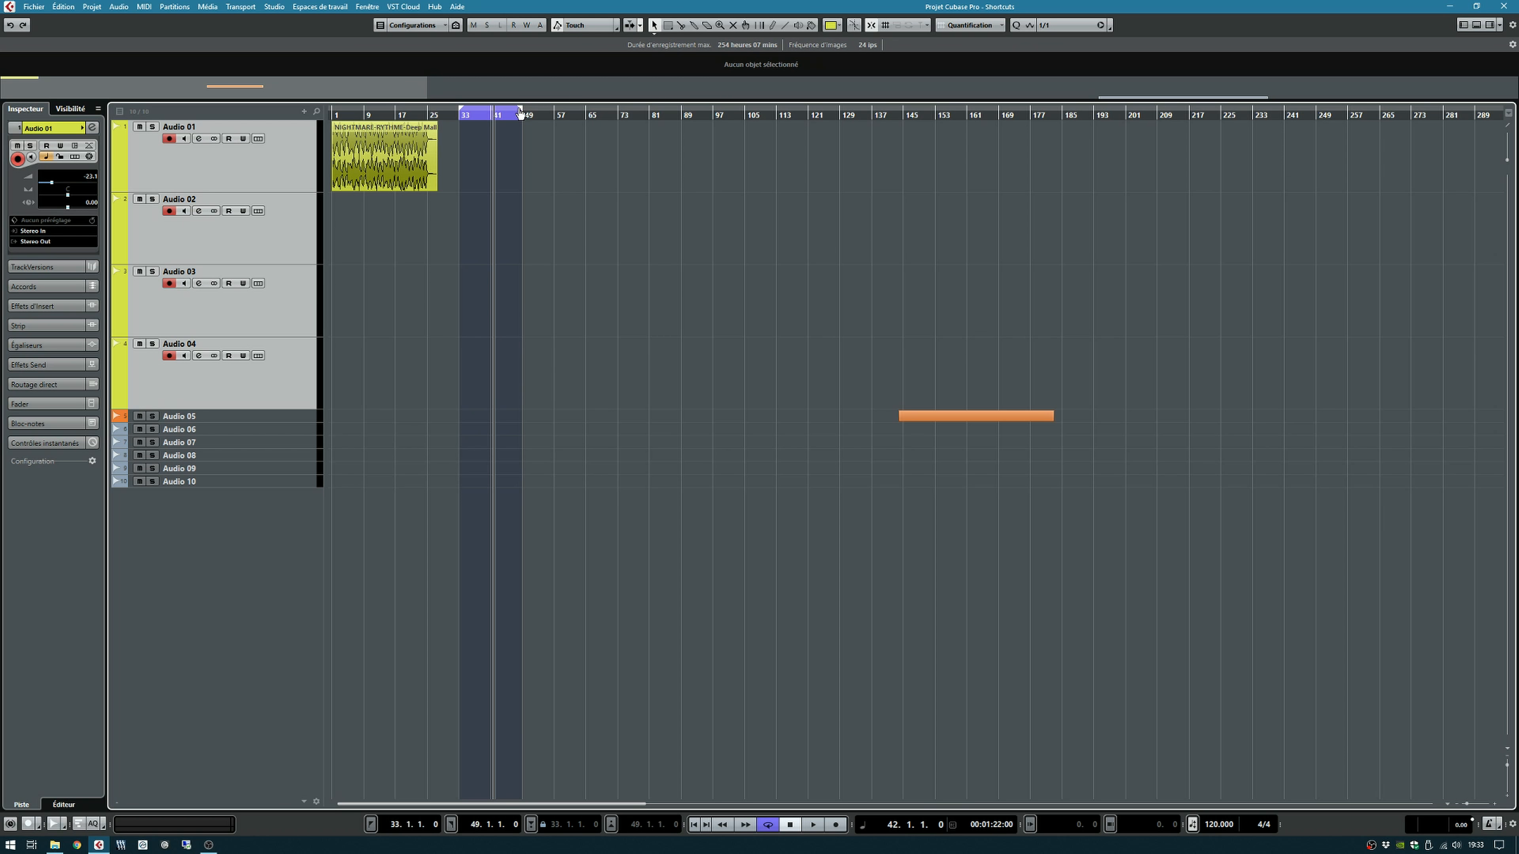
pyautogui.moveTo(520, 113); pyautogui.dragTo(552, 115)
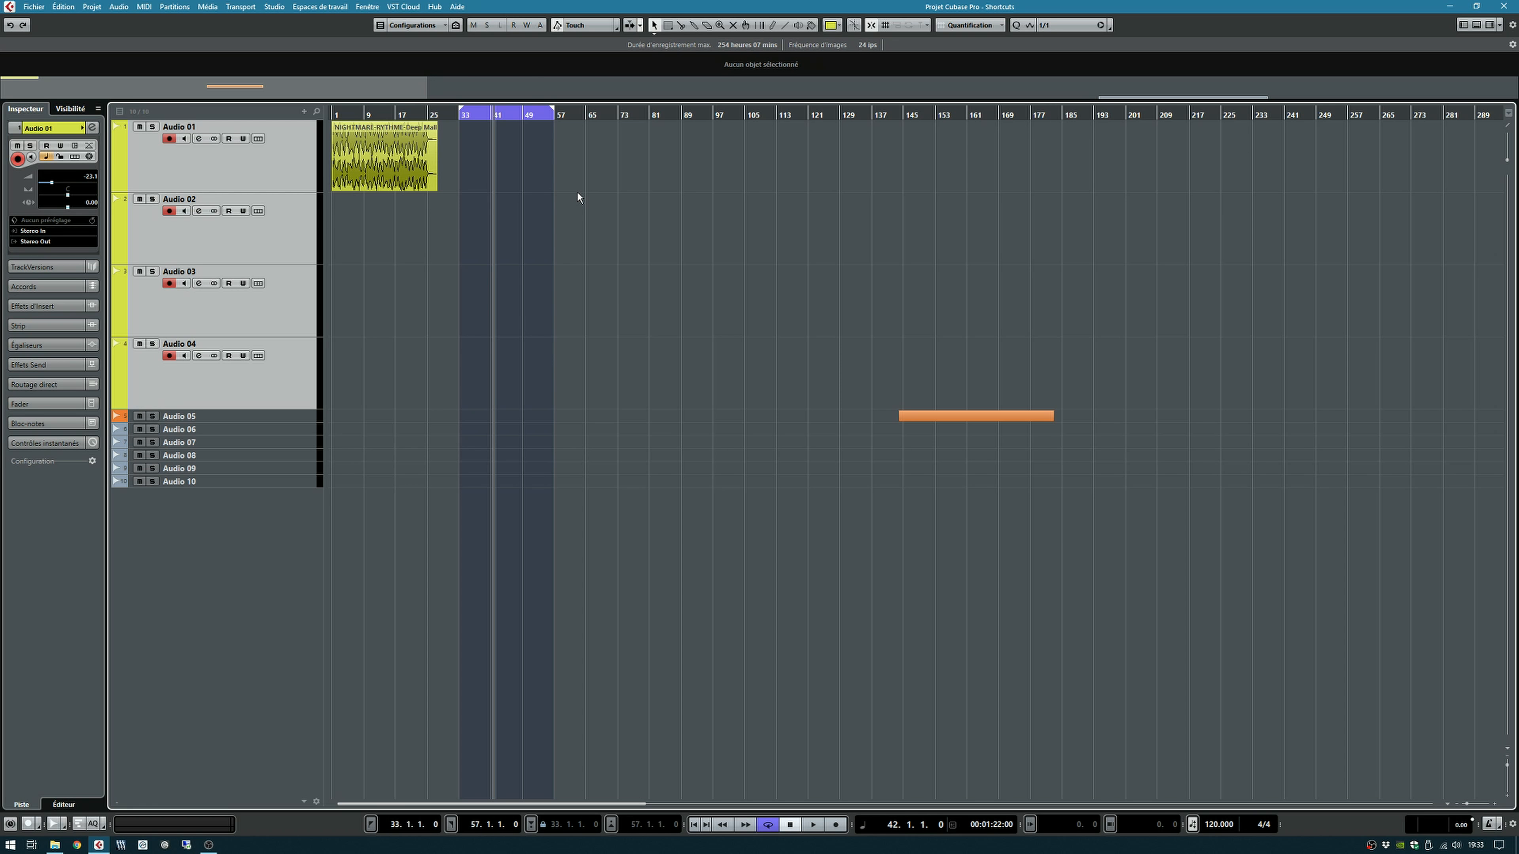
# Step: Select the Deep Mallet event on the Audio 01 track and fit the locators to it
pyautogui.hotkey('ctrl', 'a')
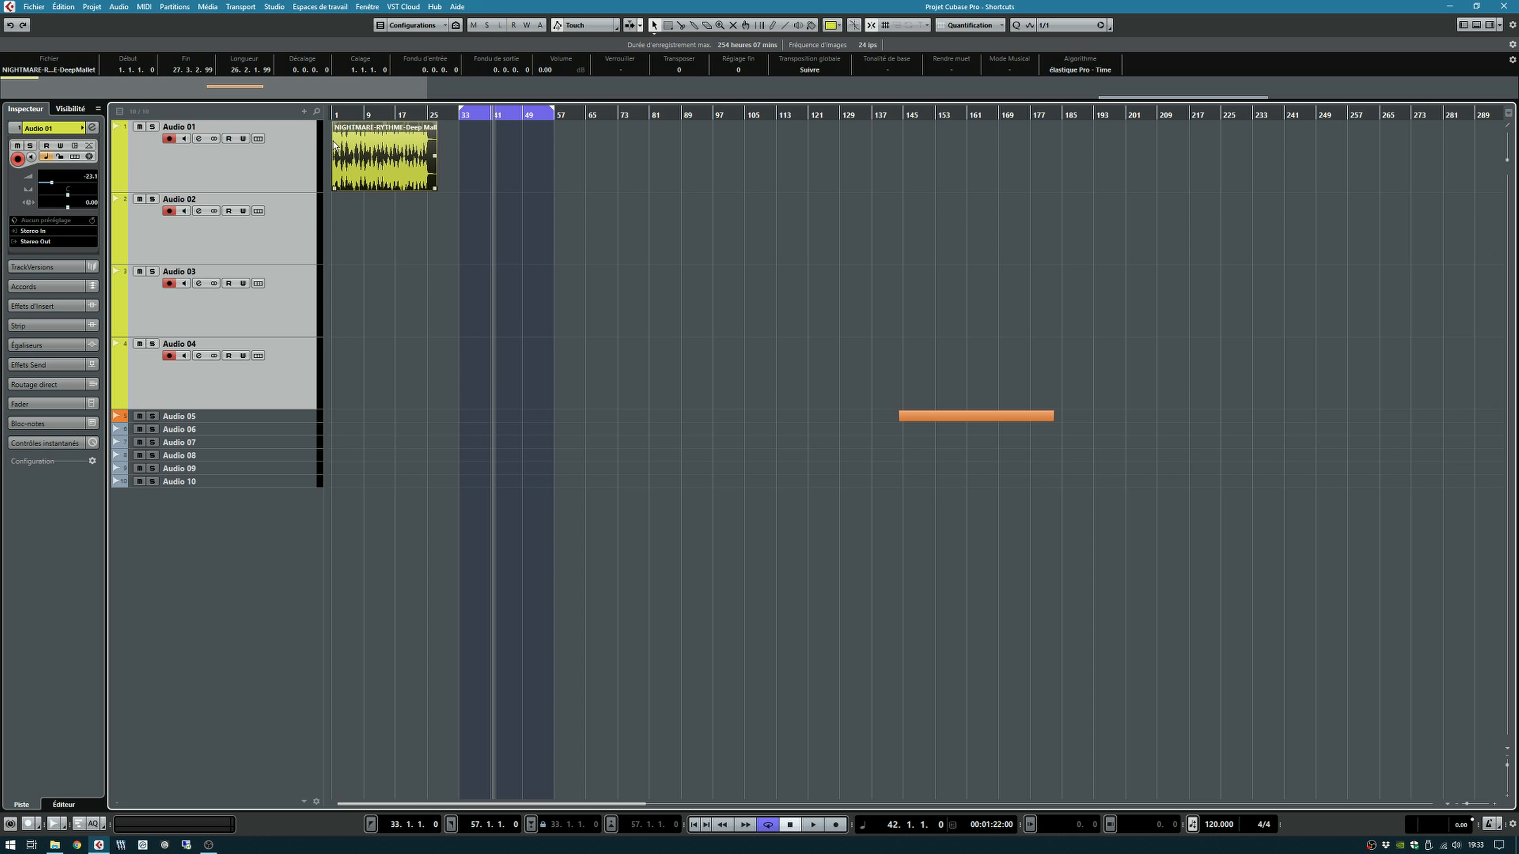
pyautogui.click(554, 284)
pyautogui.hotkey('ctrl', 'a')
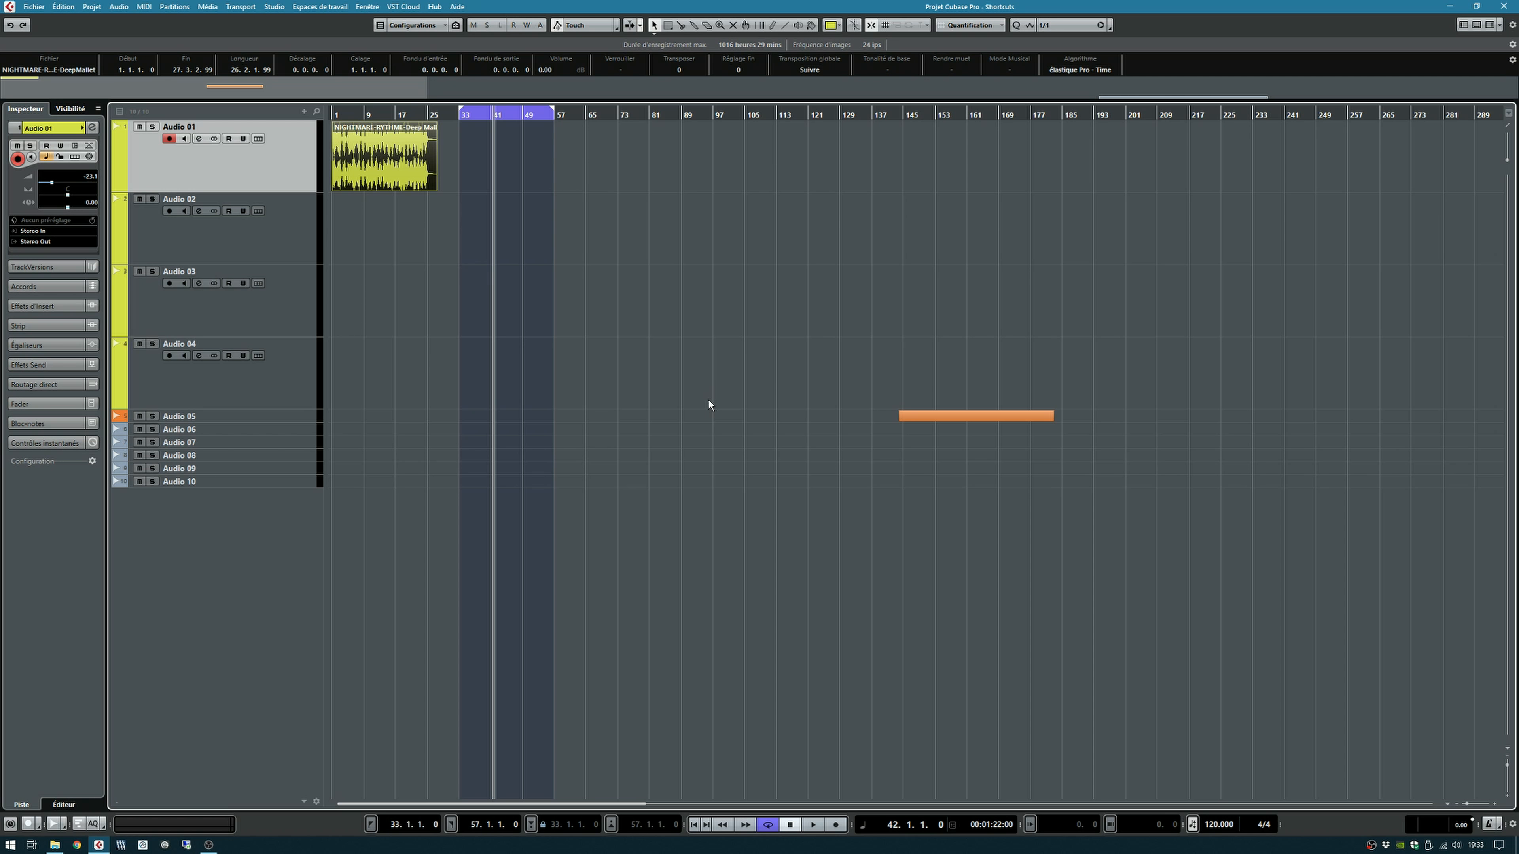
pyautogui.press('p')
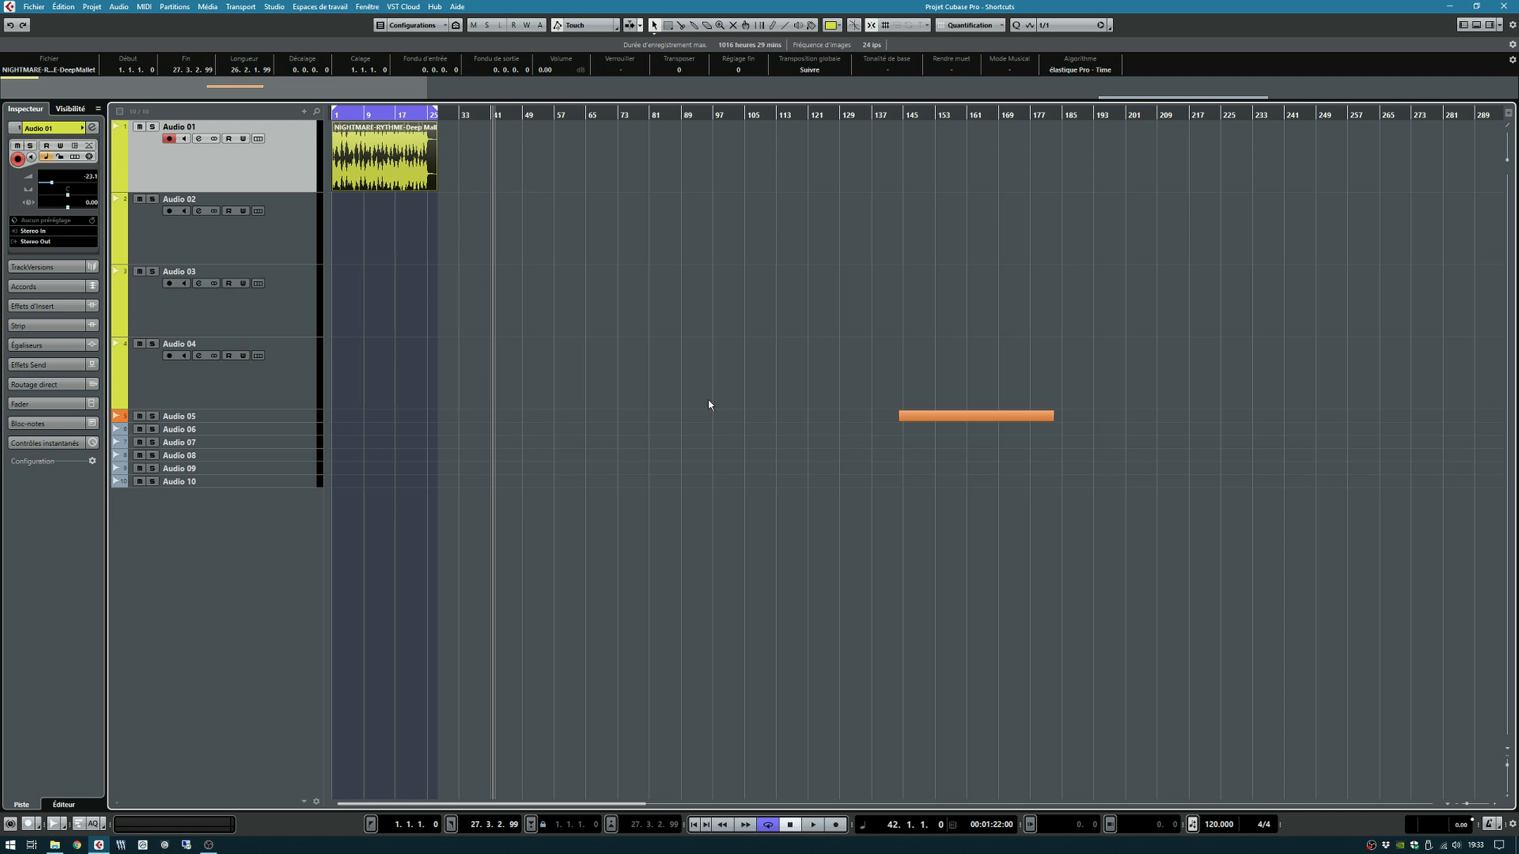
# Step: Move the Deep Mallet event to bar 36 and fit the locators to its new position
pyautogui.moveTo(375, 154)
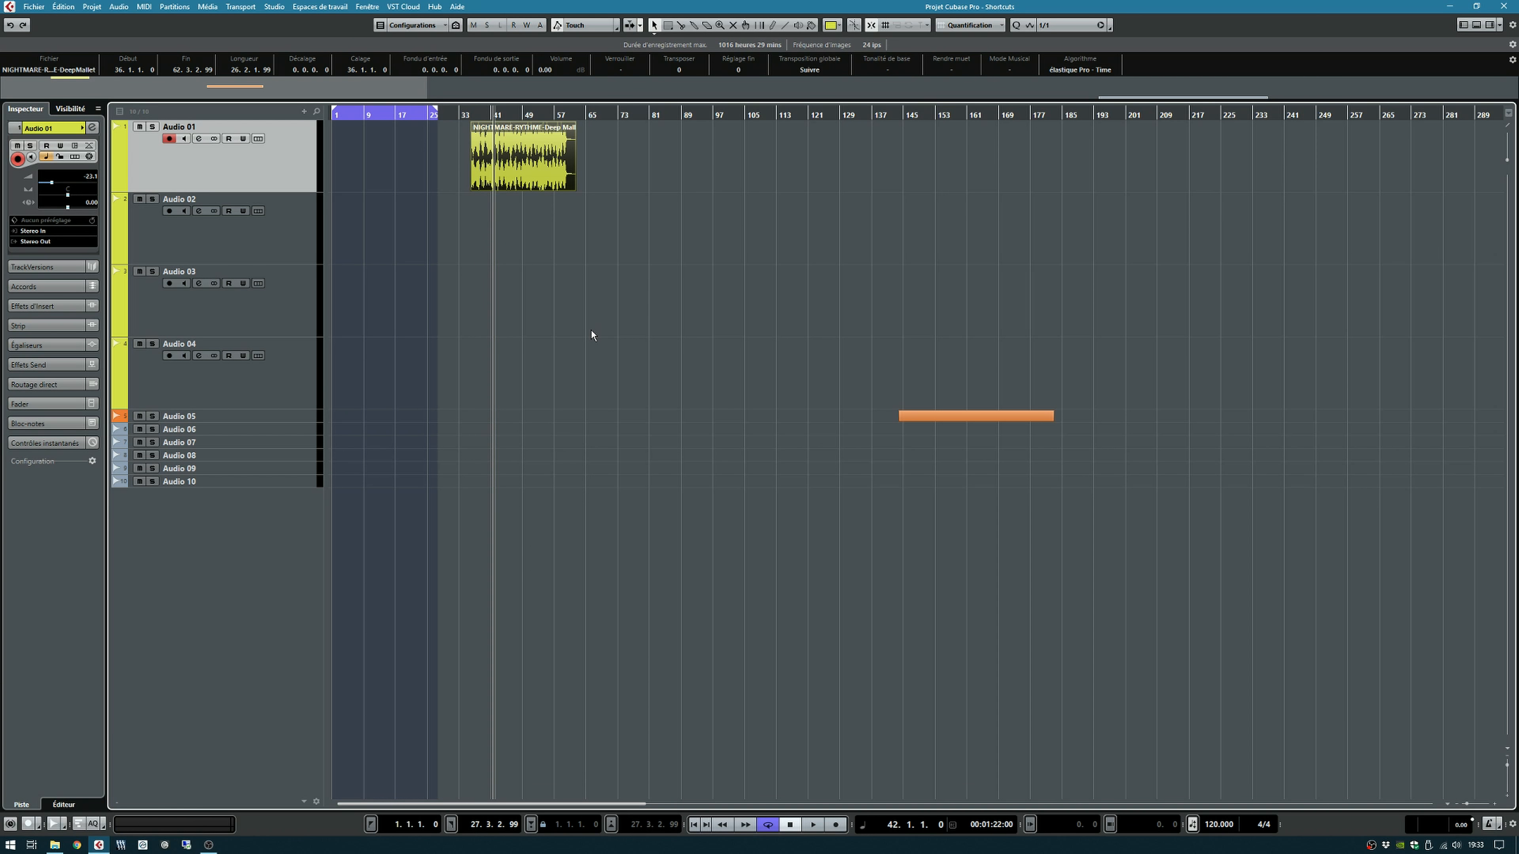
pyautogui.press('p')
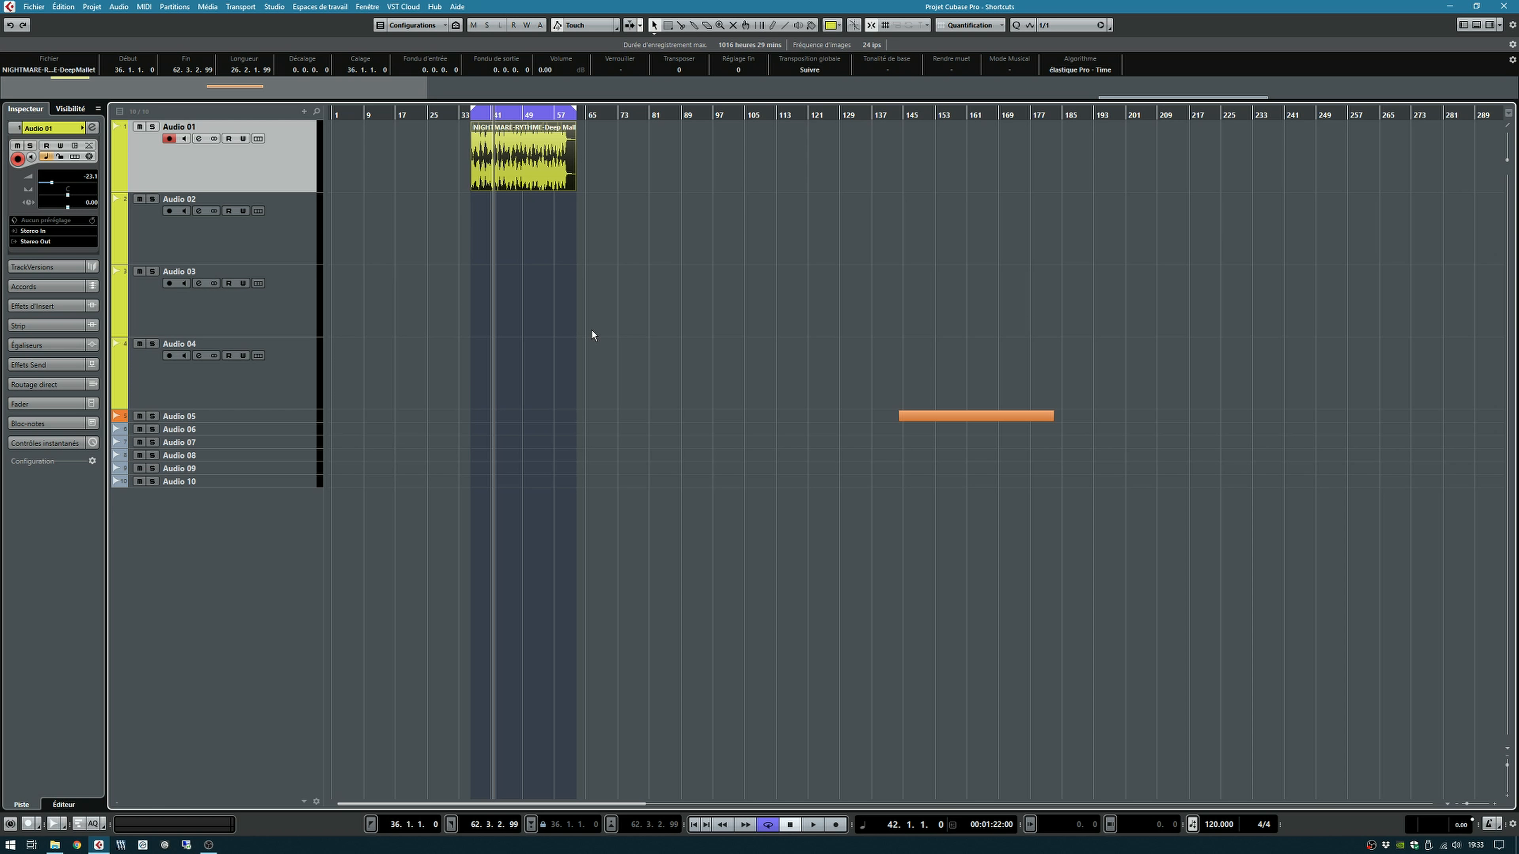
# Step: Jump the project cursor to the left locator, the right locator and back to the left one, with the event deselected at the end
pyautogui.press('KP_1')
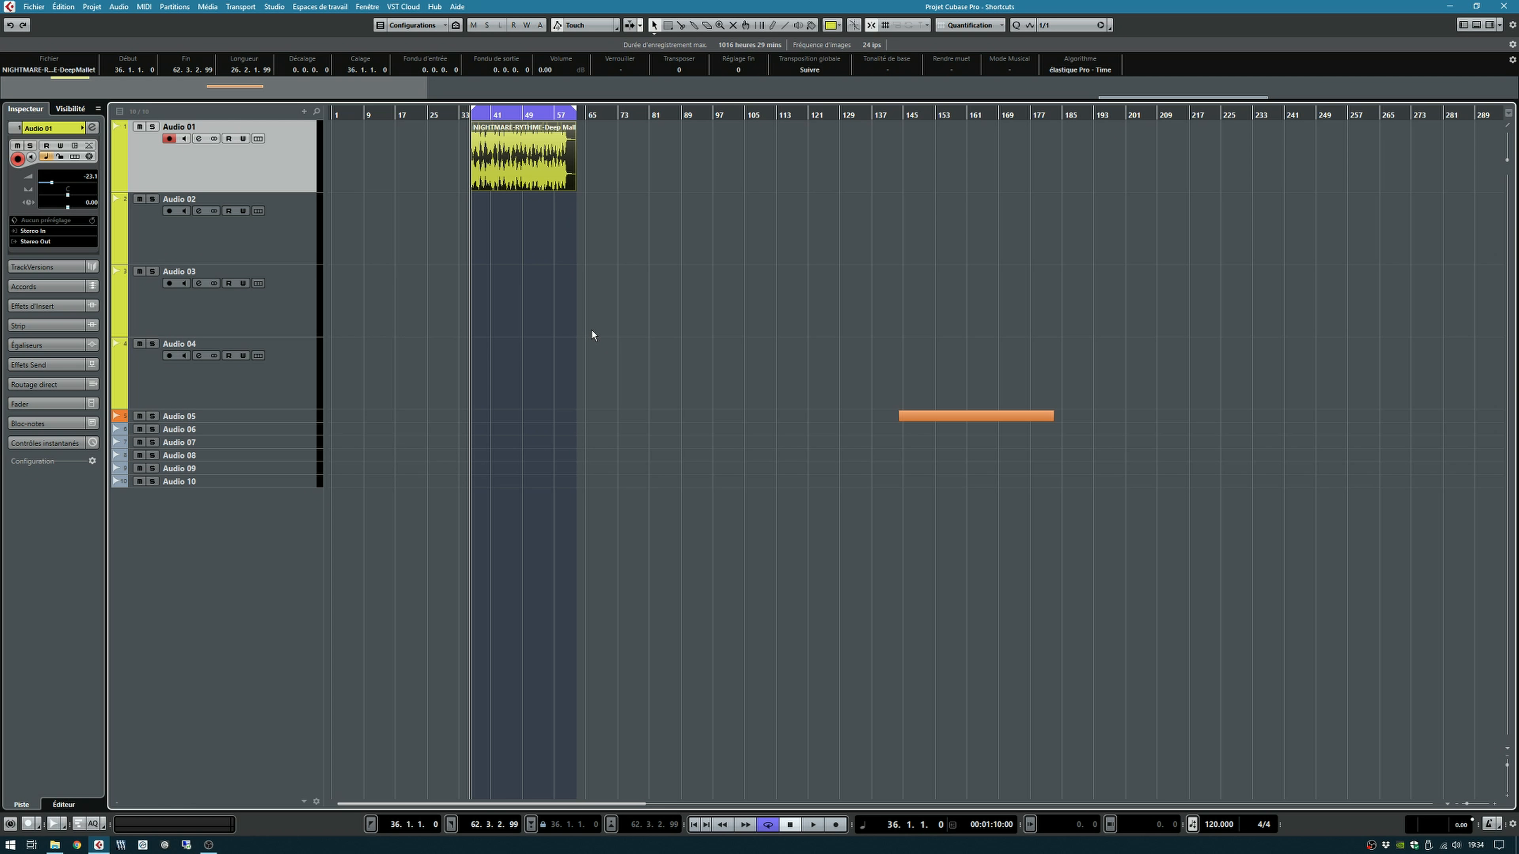
pyautogui.press('KP_2')
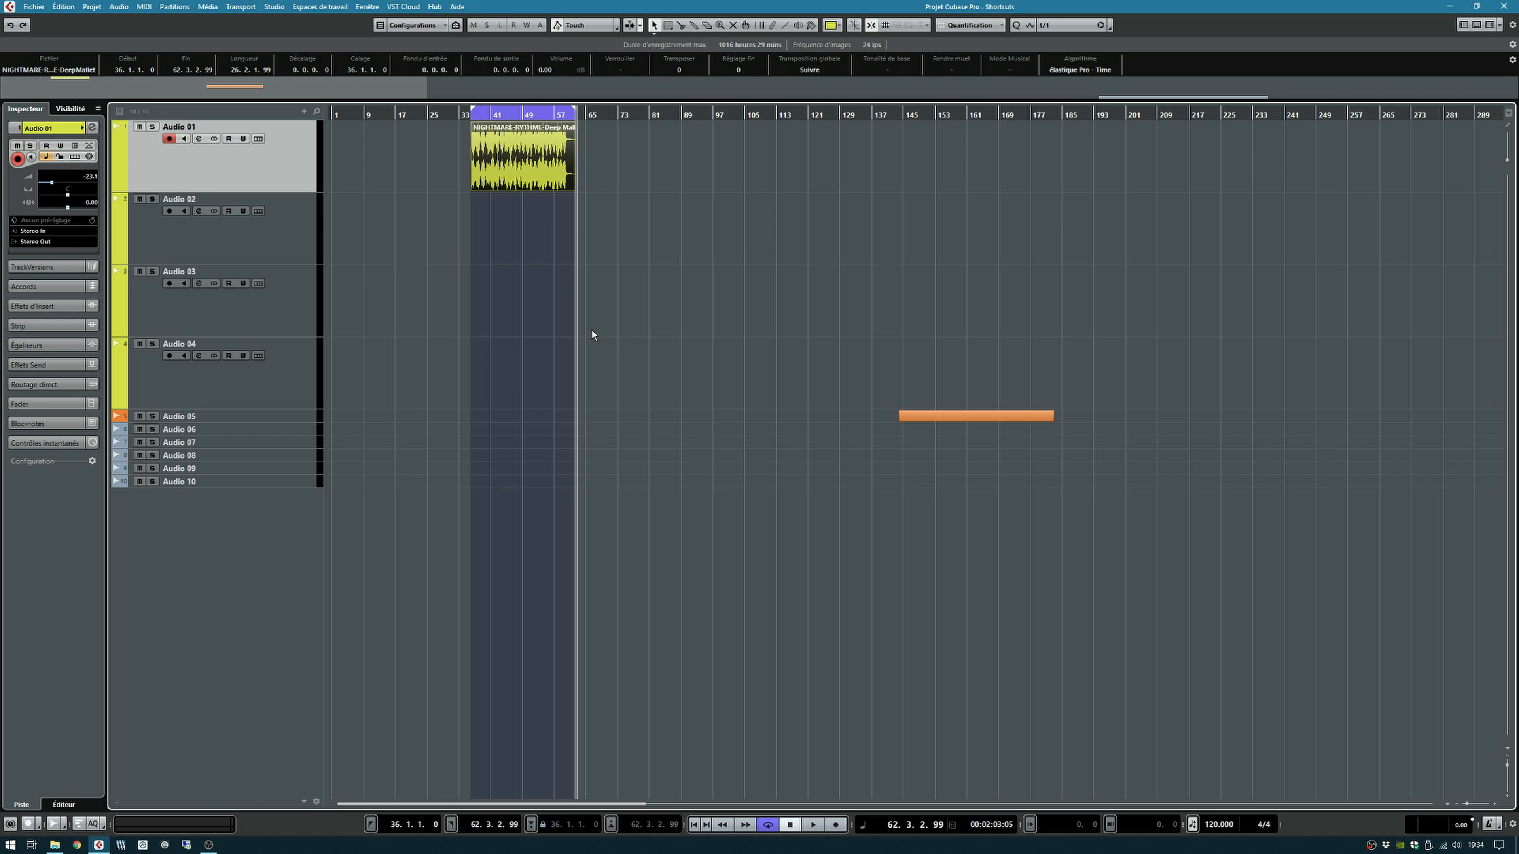
pyautogui.press('KP_1')
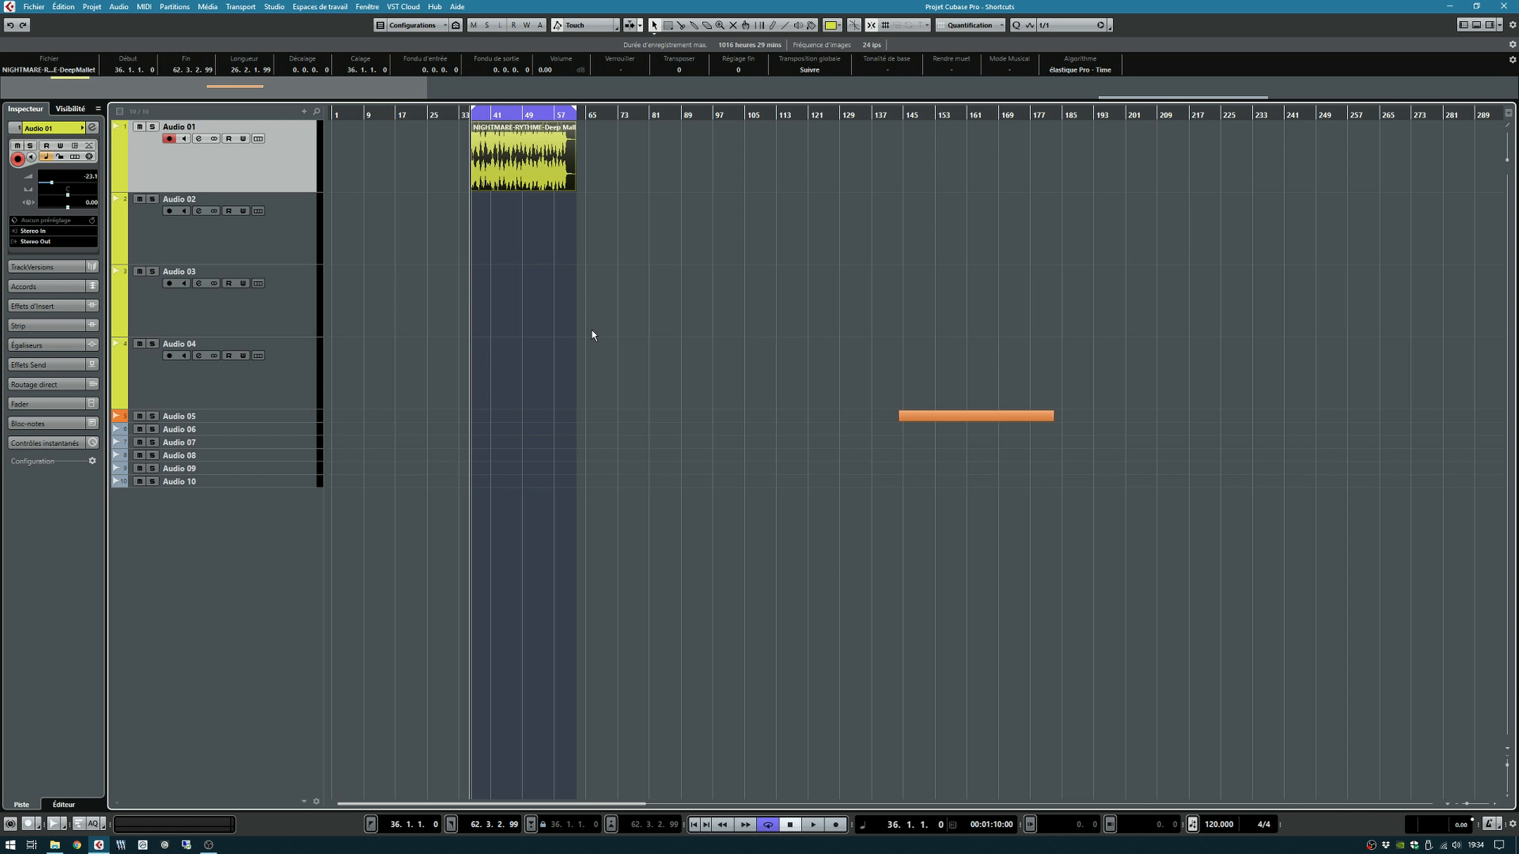
pyautogui.click(591, 330)
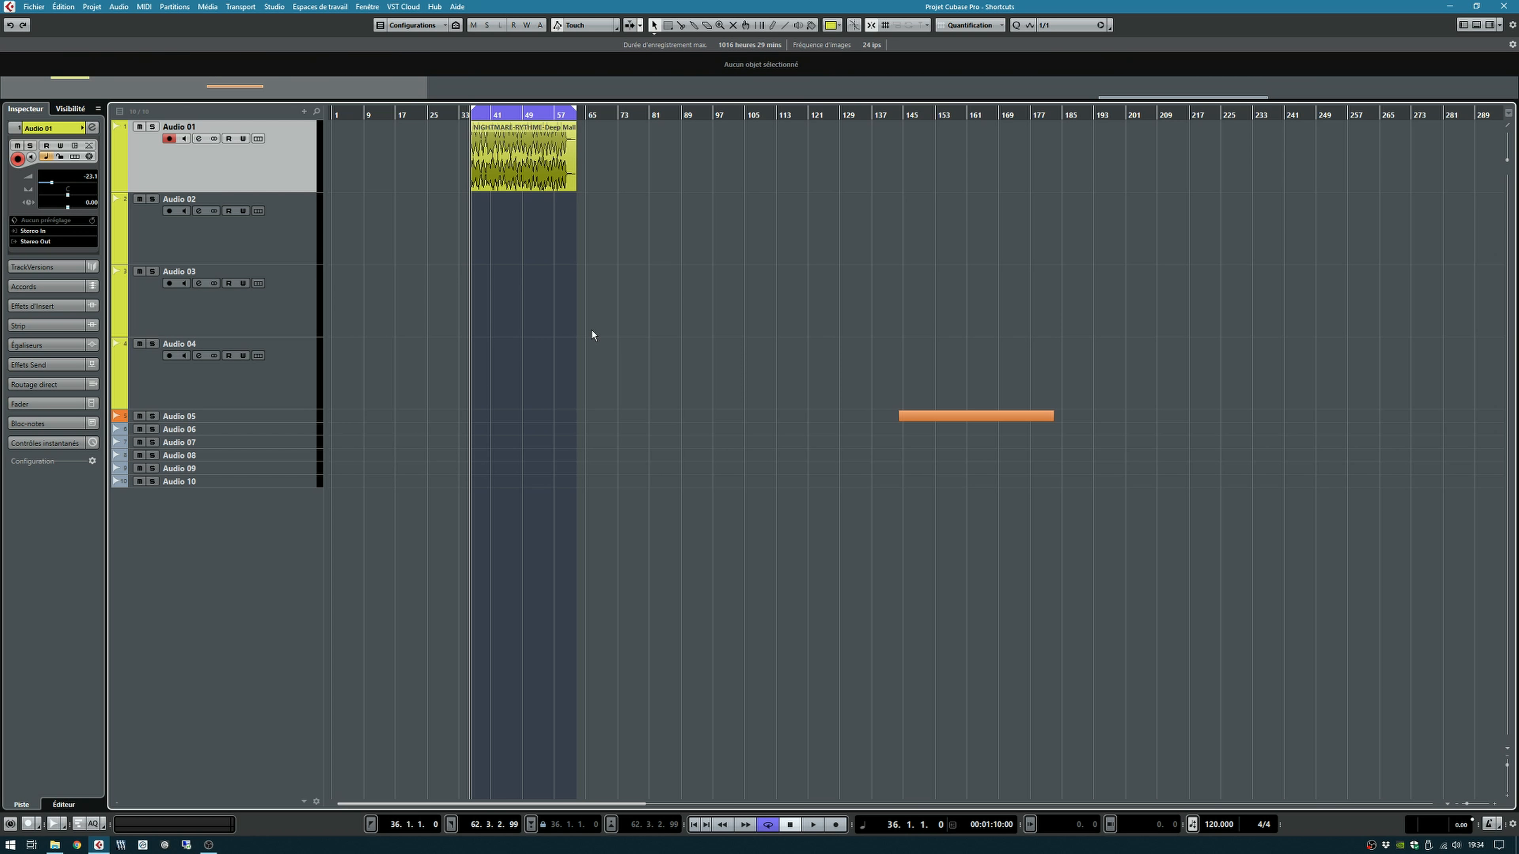
# Step: Start playback from bar 9, stop it after about one bar, and return the cursor to bar 9
pyautogui.moveTo(360, 116); pyautogui.dragTo(404, 167)
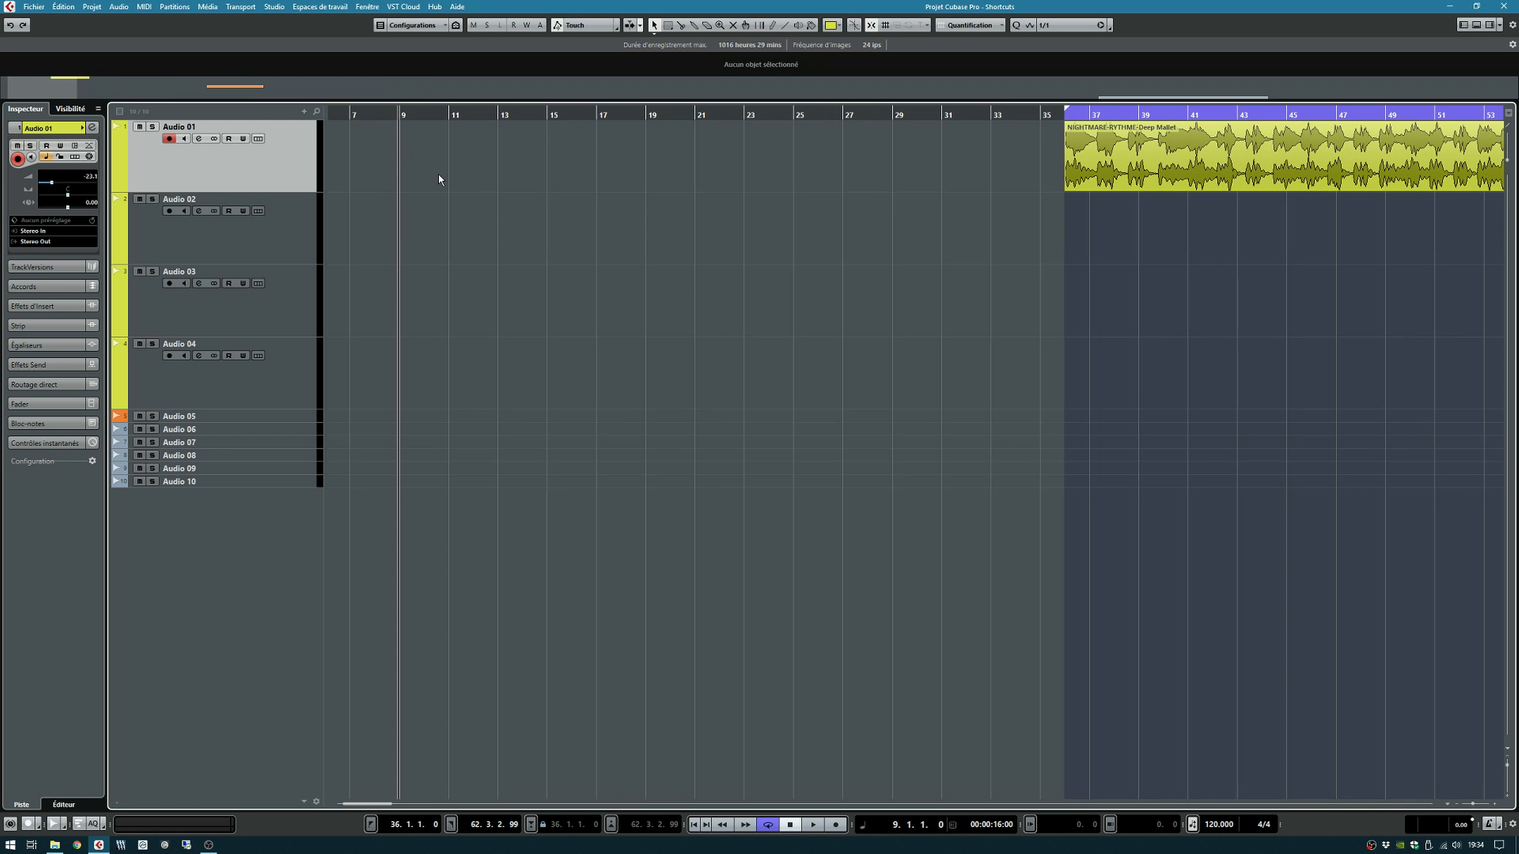
pyautogui.press('space')
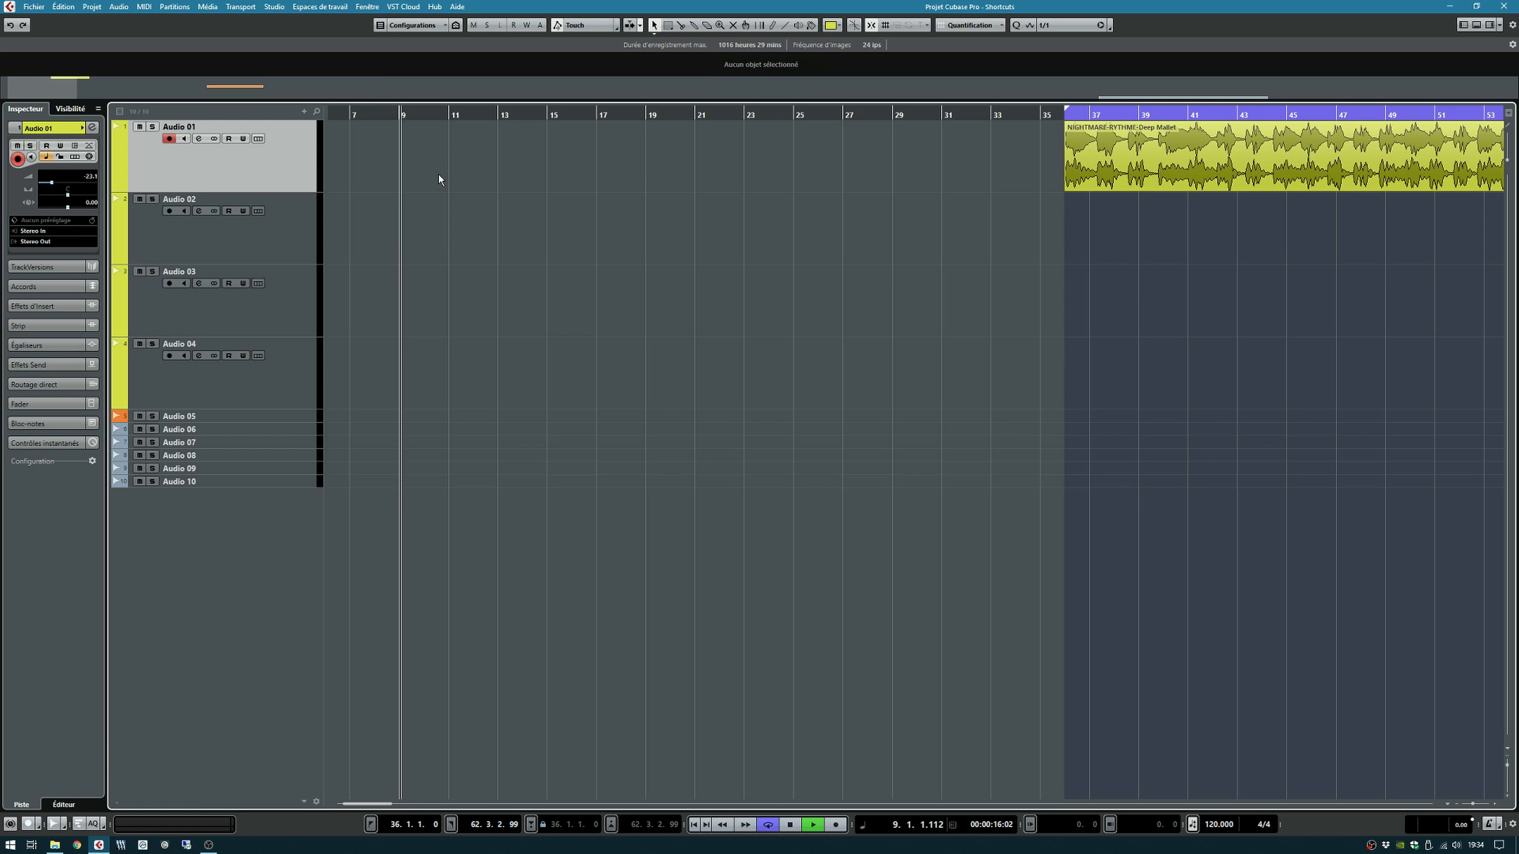
pyautogui.press('space')
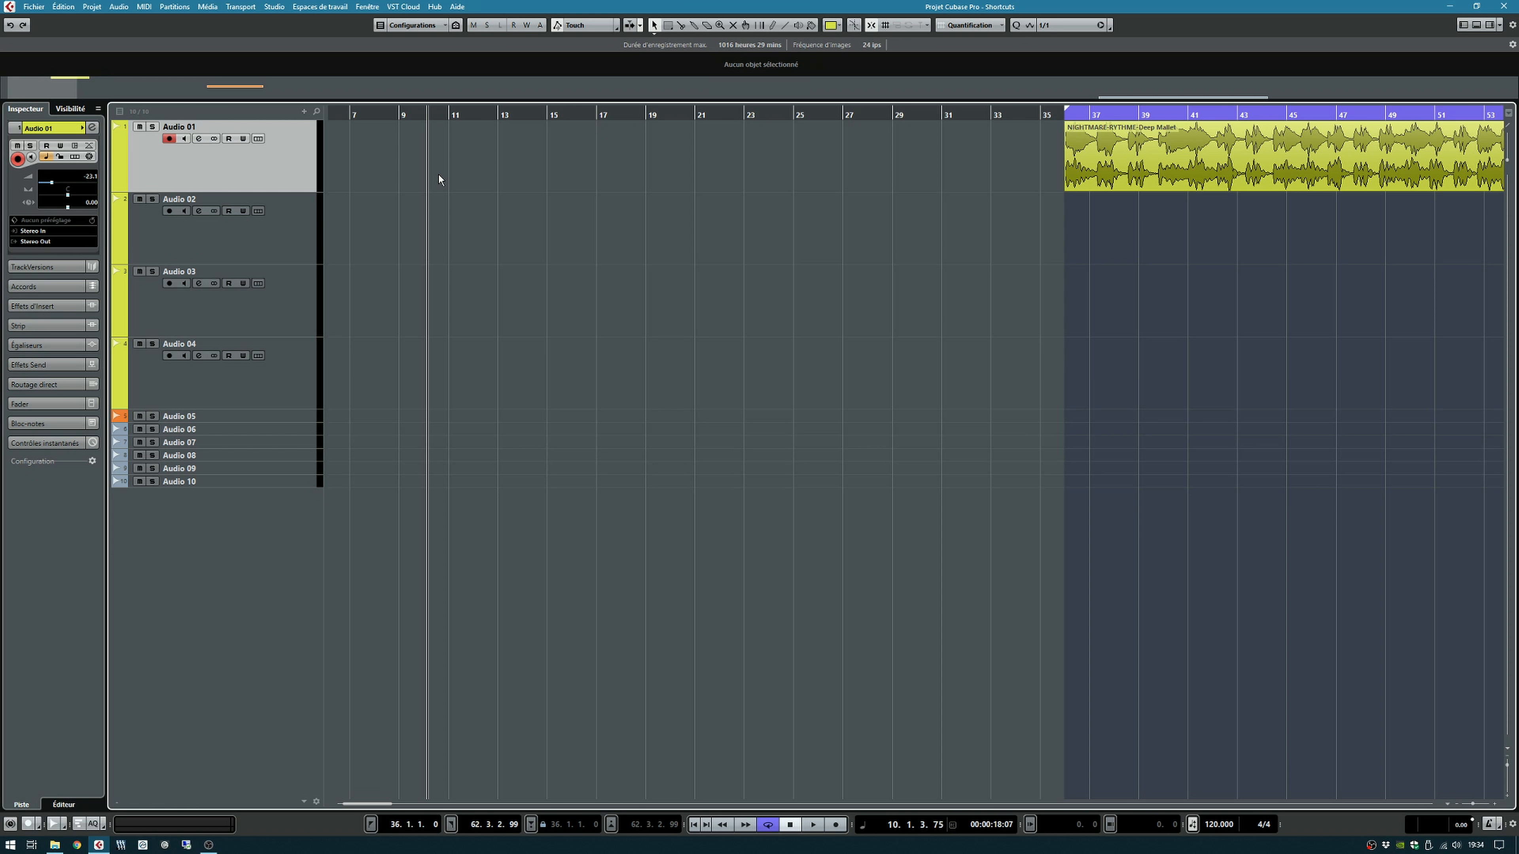
pyautogui.press('ctrl+KP_Subtract')
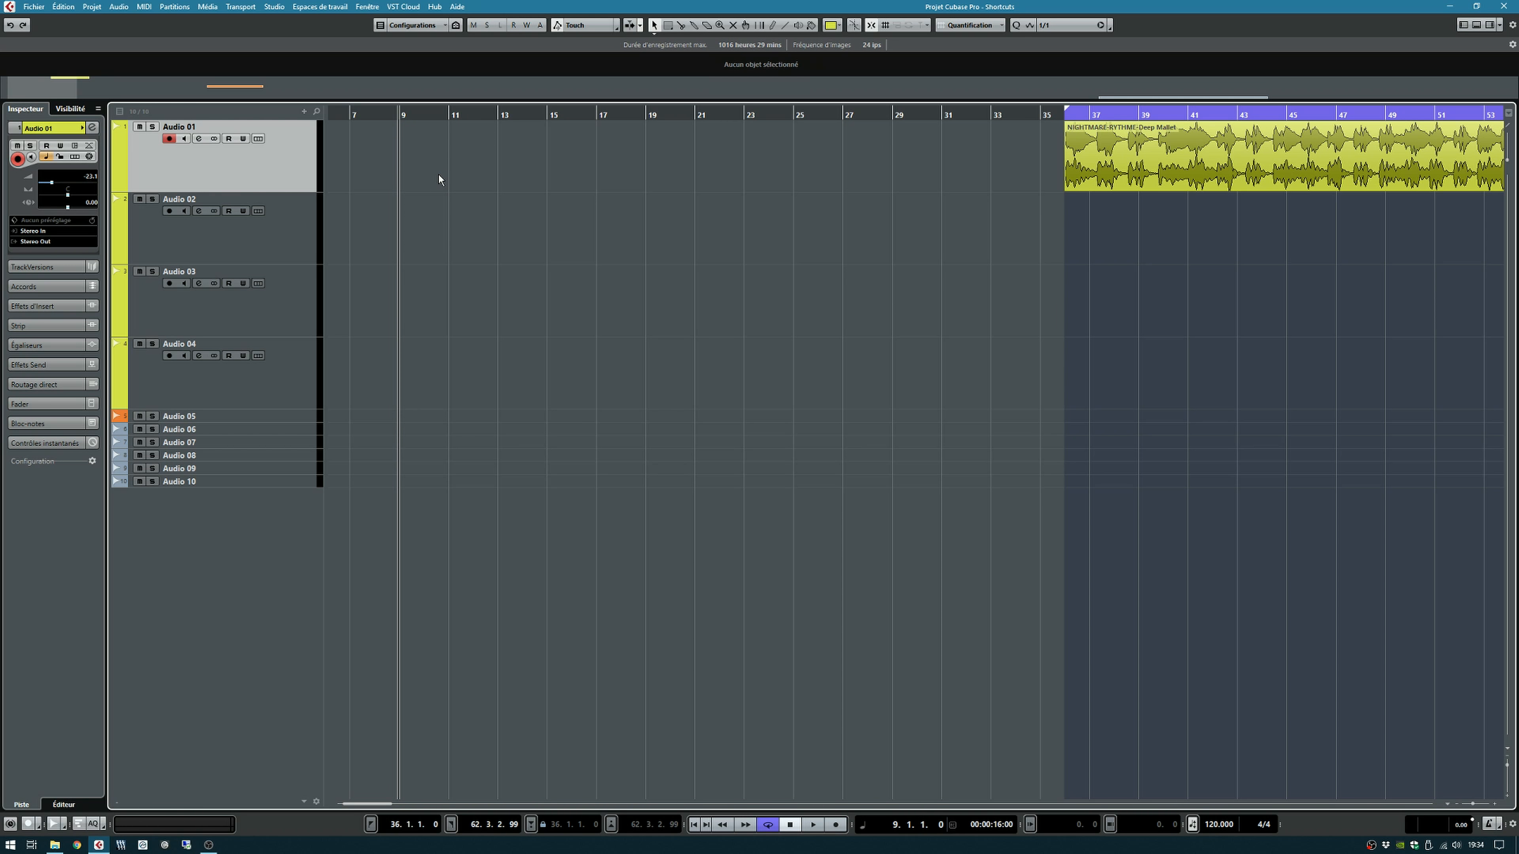
# Step: Record a short take on the Audio 01 track from bar 9, return the cursor to bar 9 and delete the take
pyautogui.press('KP_Multiply')
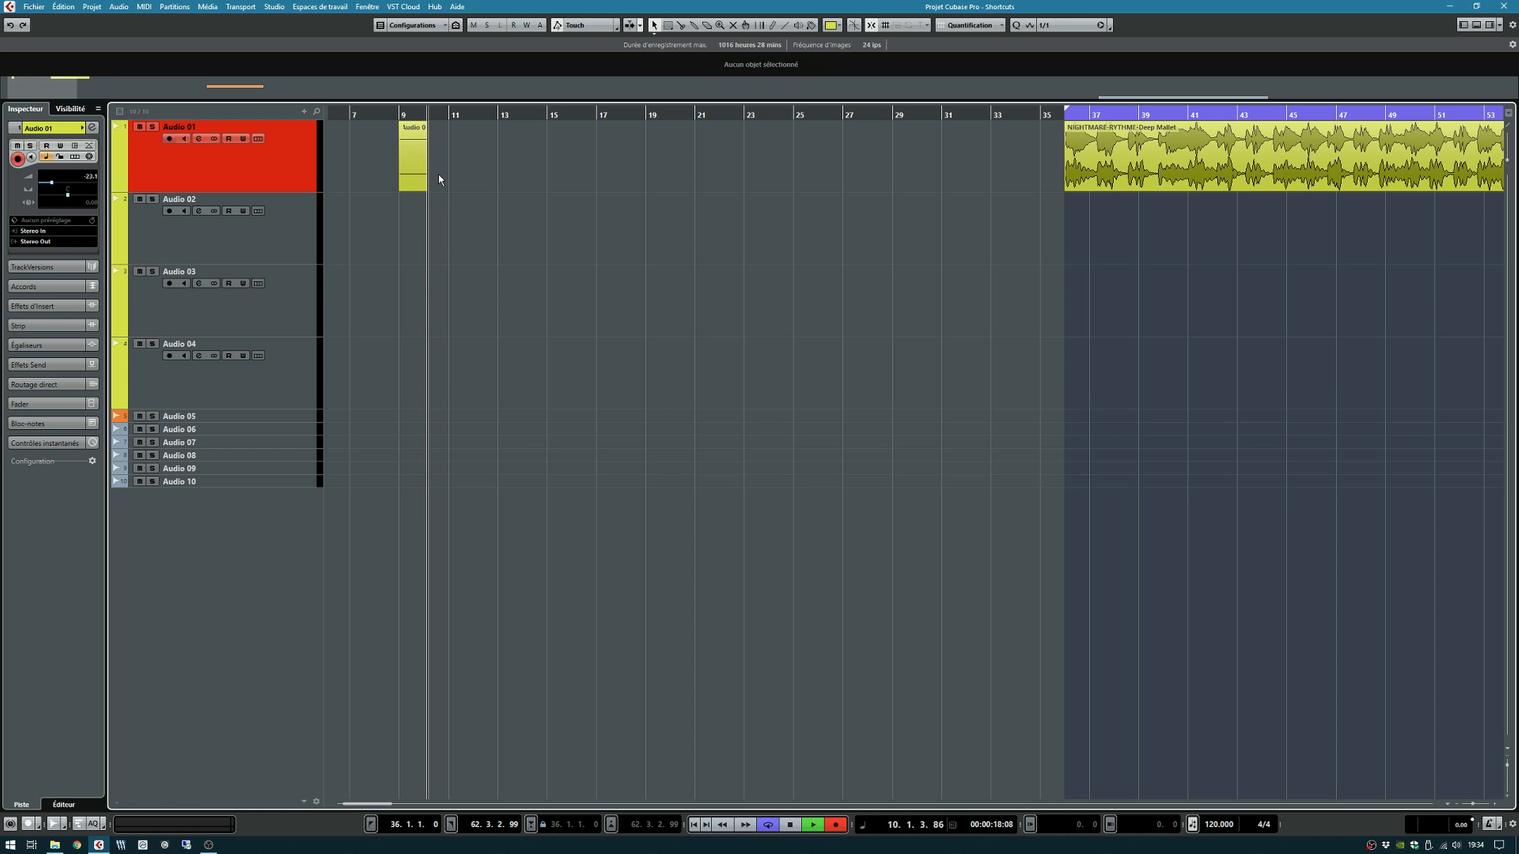
pyautogui.press('KP_0')
pyautogui.press('KP_0')
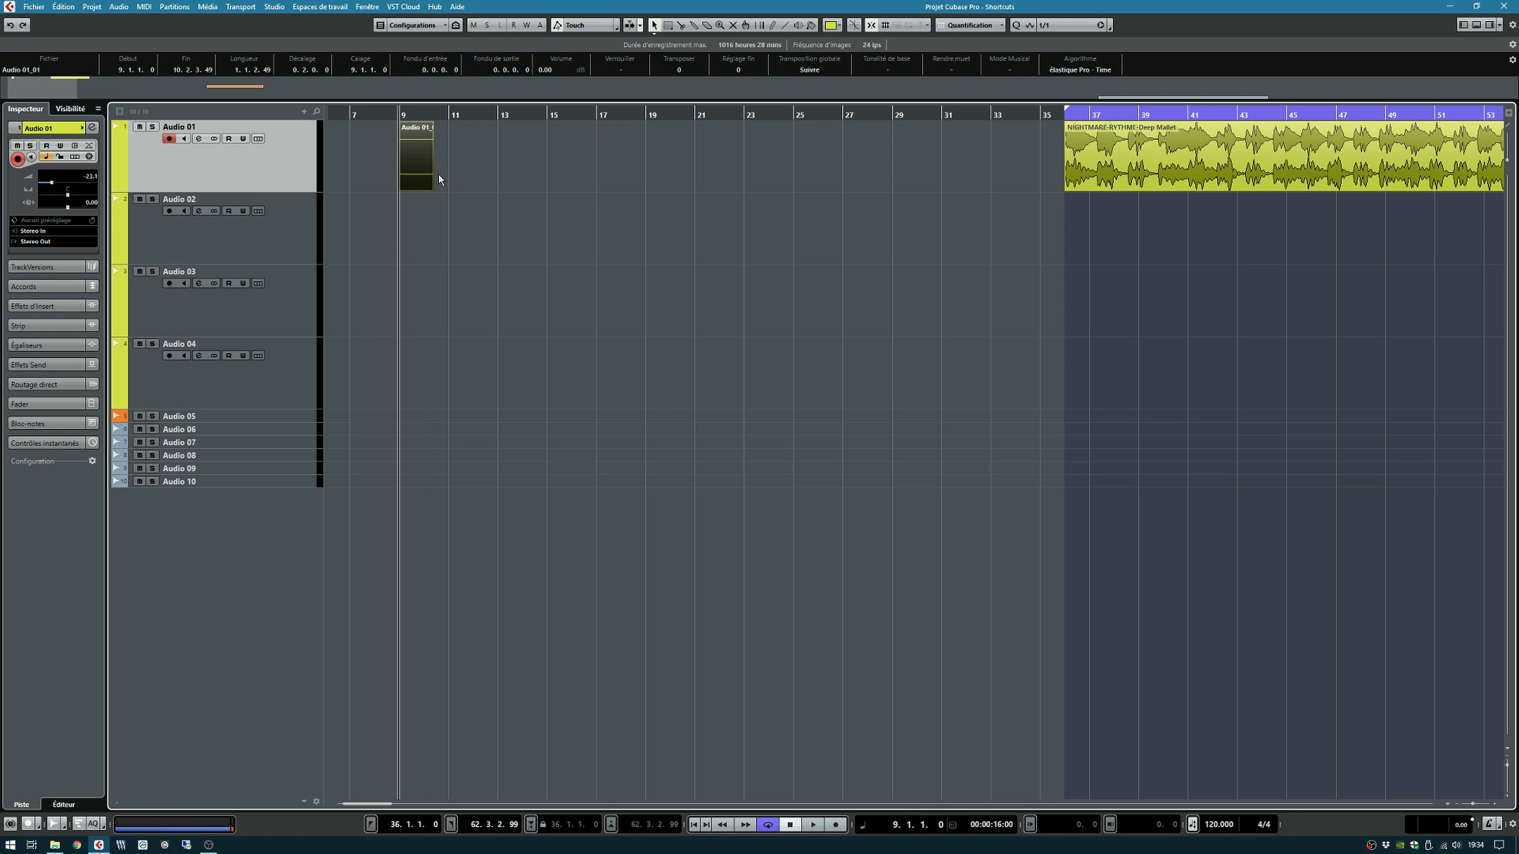
pyautogui.press('Delete')
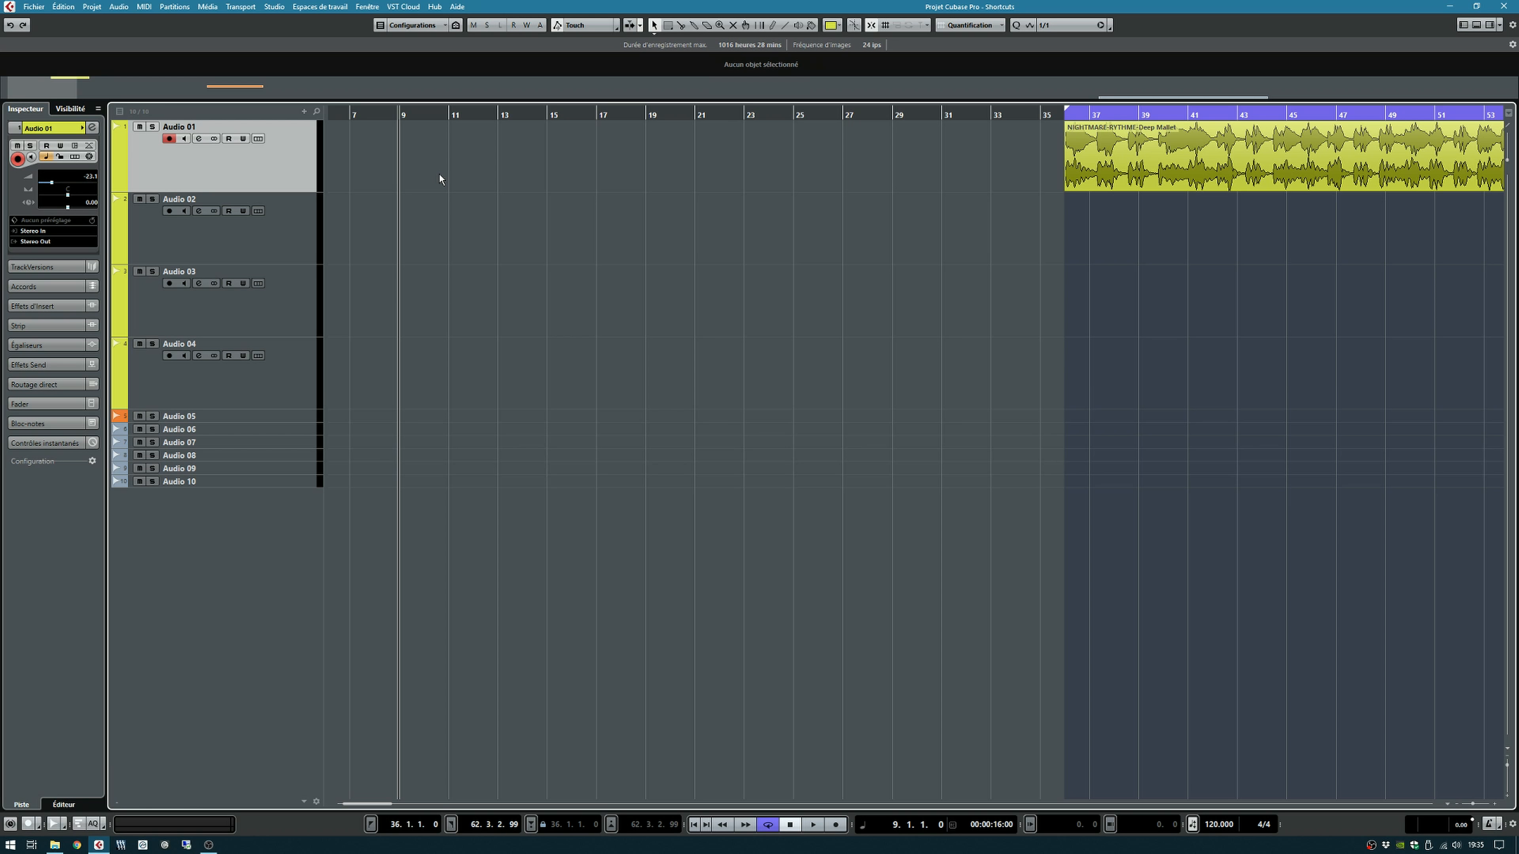
# Step: Zoom the timeline out one level and return the project cursor to the project start at bar 1
pyautogui.press('g')
pyautogui.press('KP_Decimal')
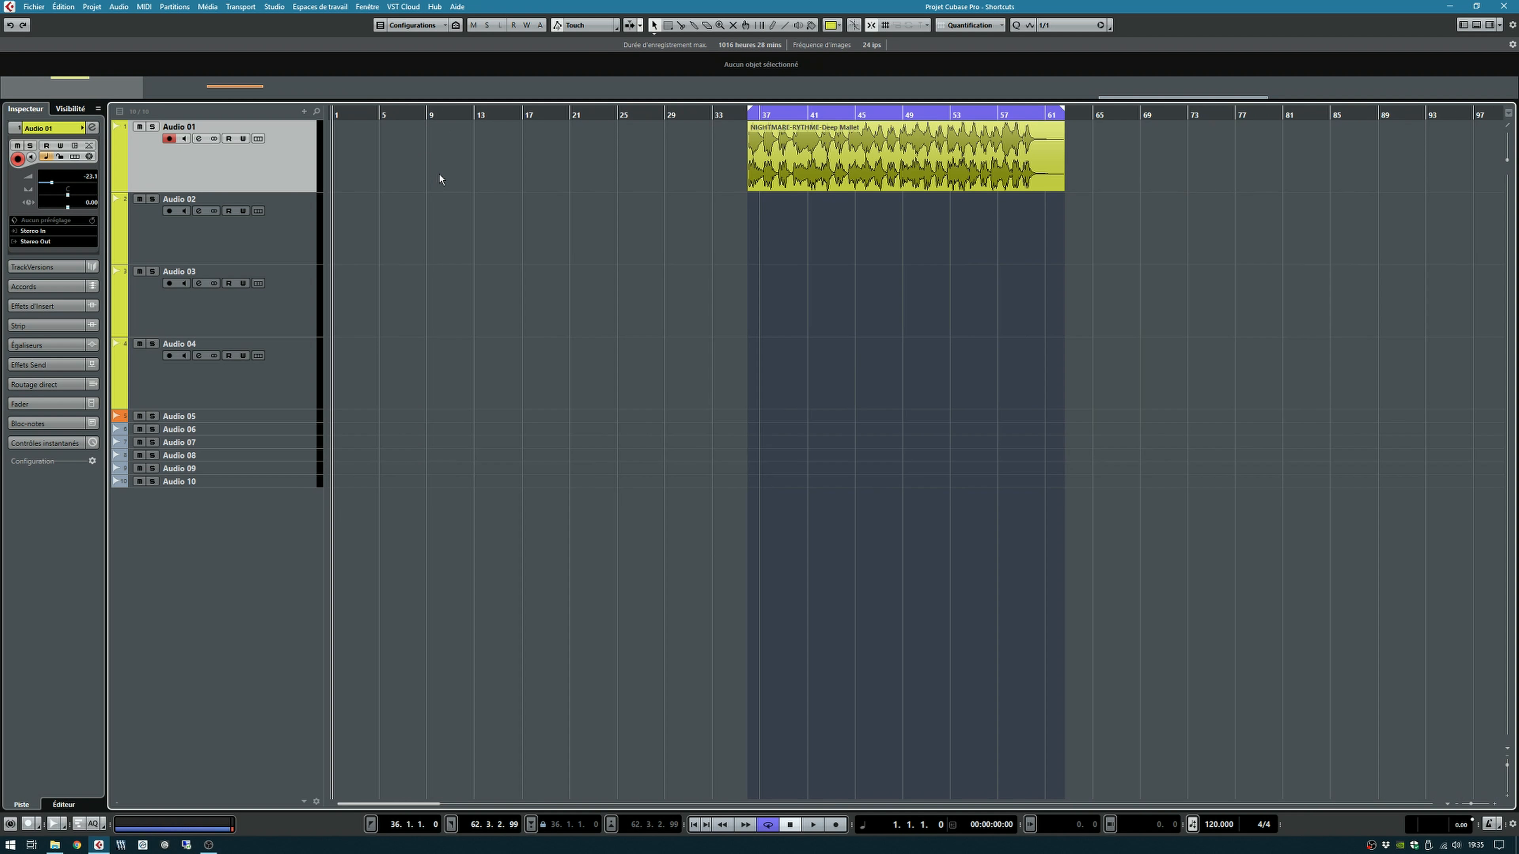